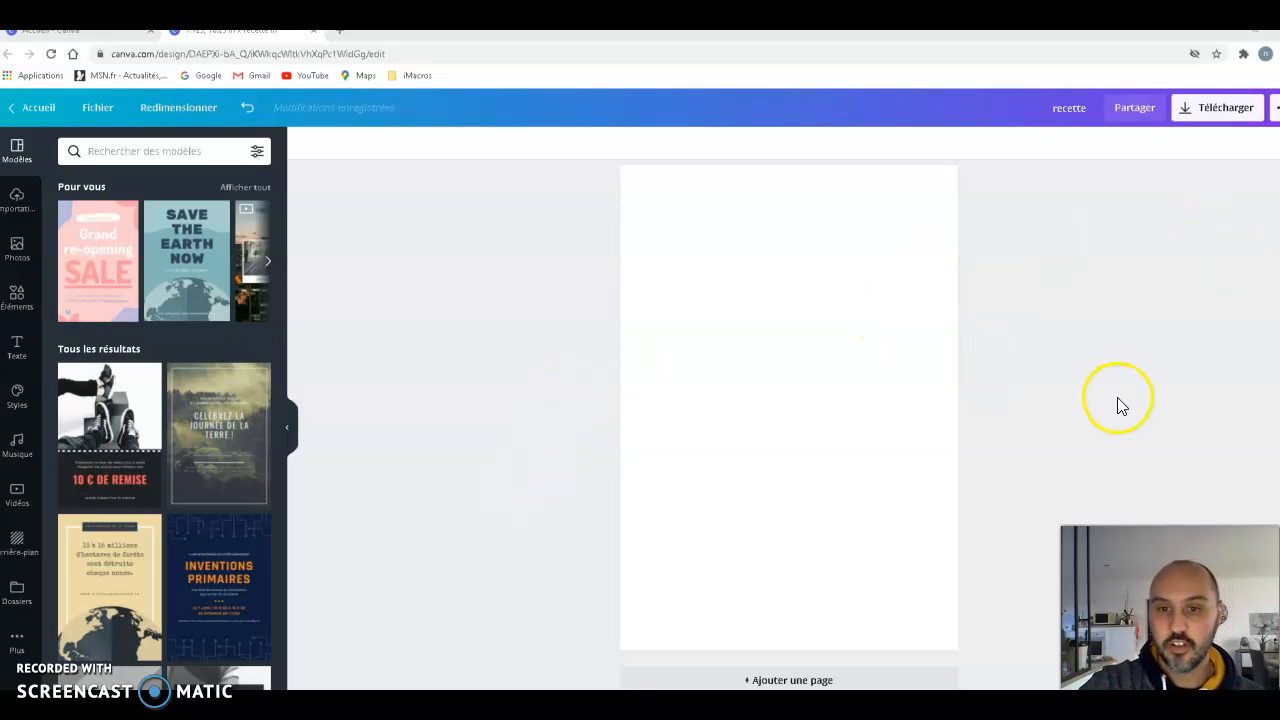
- Look over the finished recipe sheet on pages 1 and 2 and return to the blank page 3
scroll(1111, 405, up, 10)
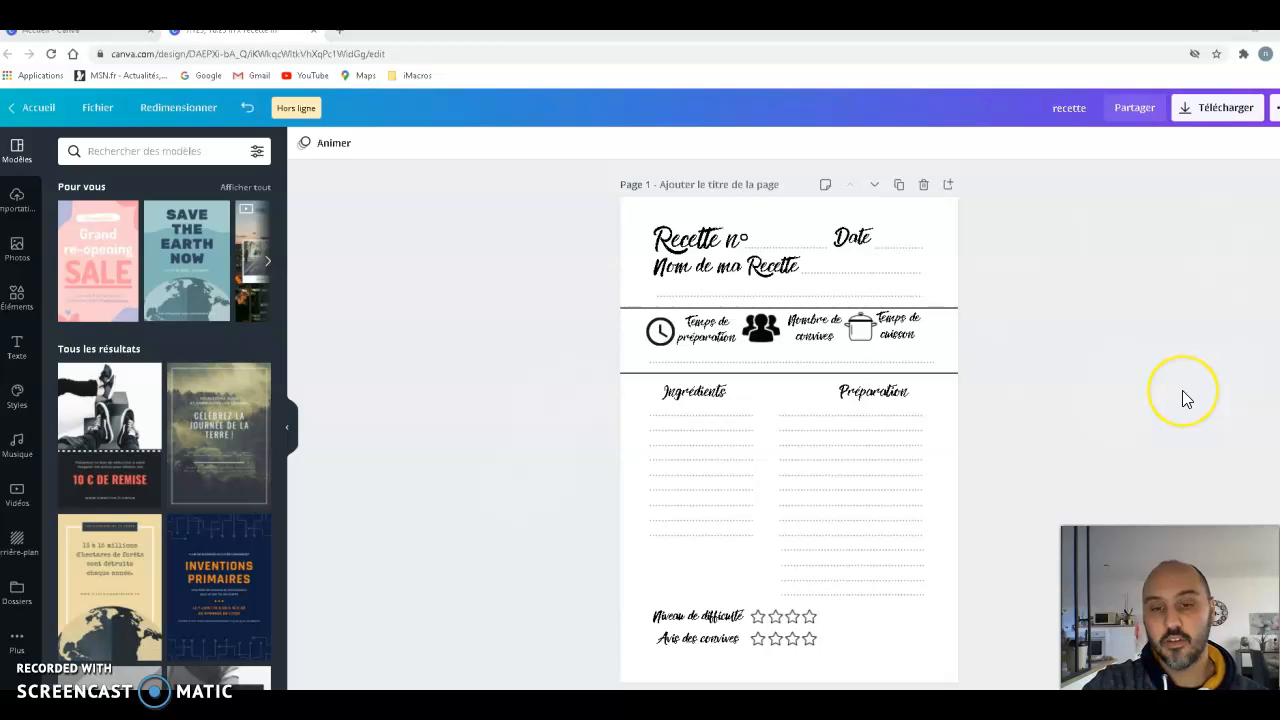
click(1150, 398)
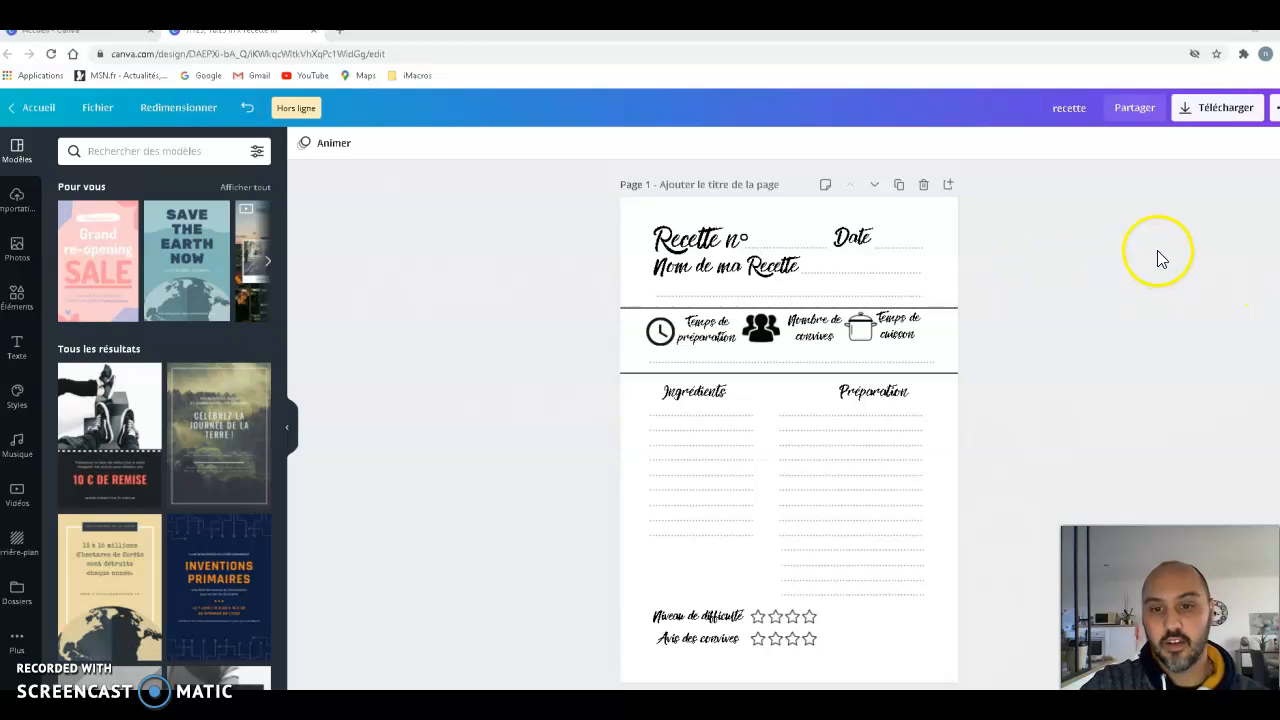
scroll(1137, 247, down, 5)
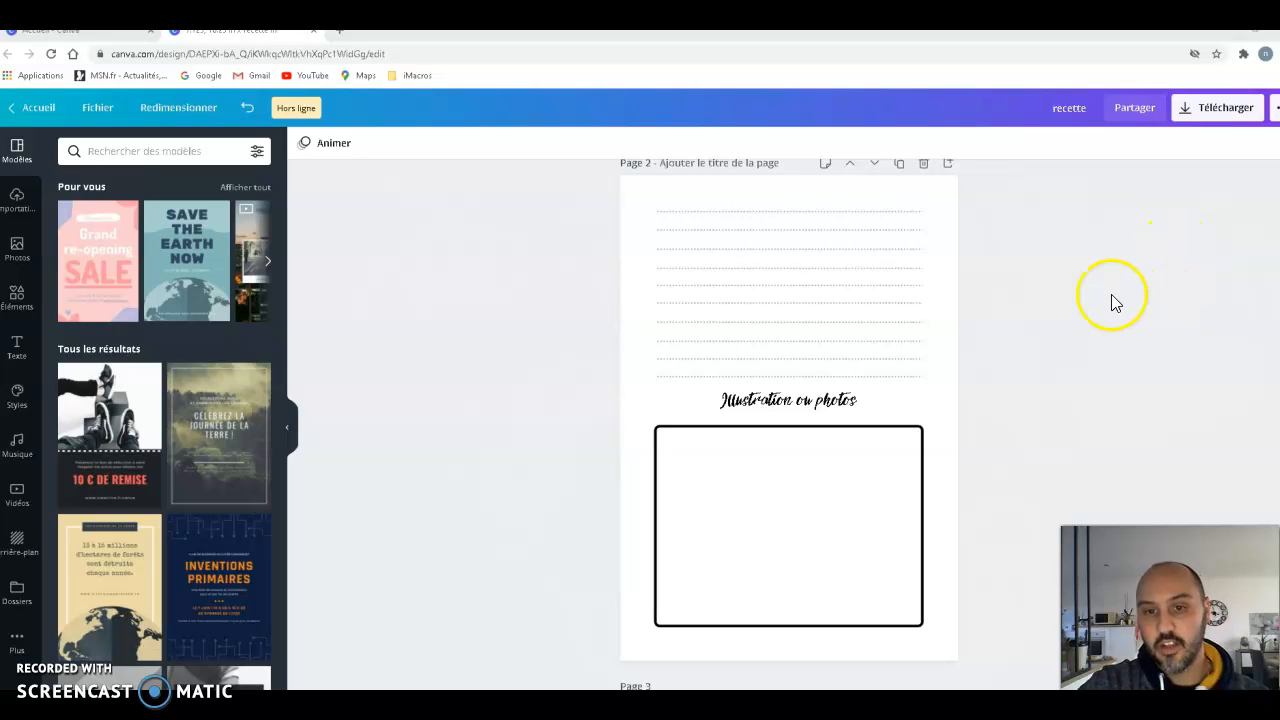
scroll(1191, 311, up, 5)
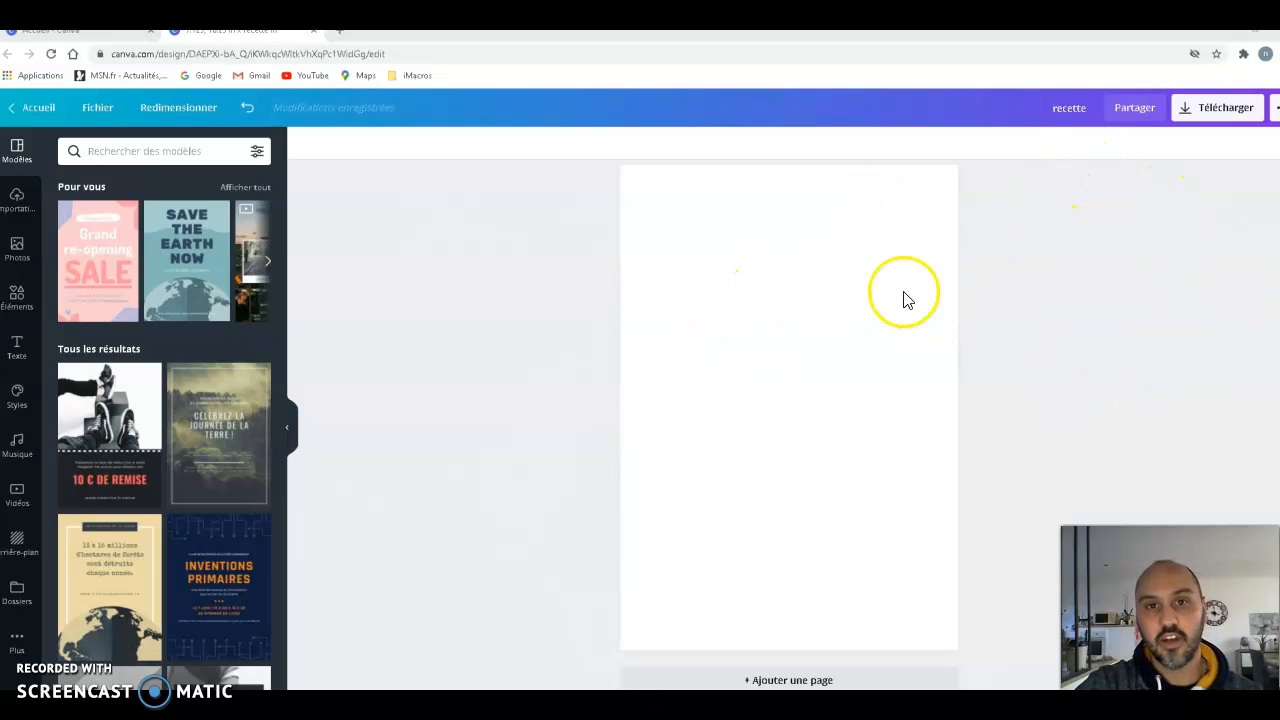
scroll(1030, 305, up, 1)
scroll(1030, 295, up, 10)
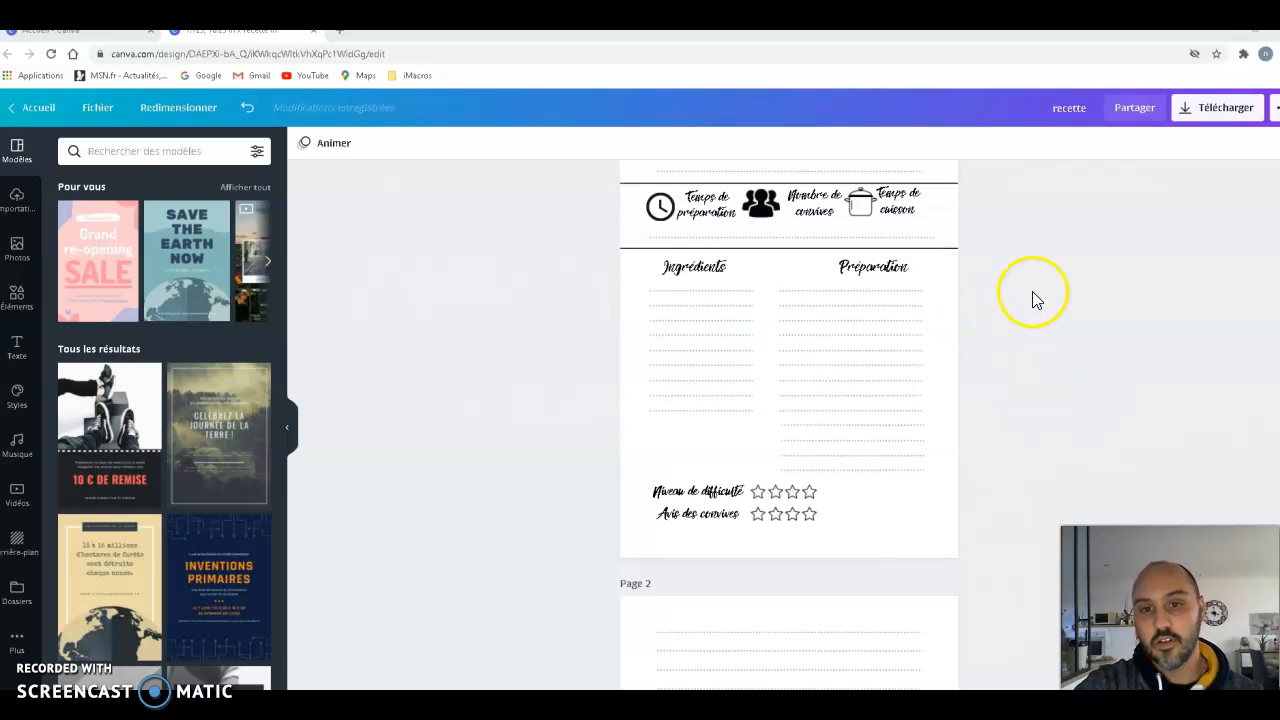
scroll(1032, 289, down, 10)
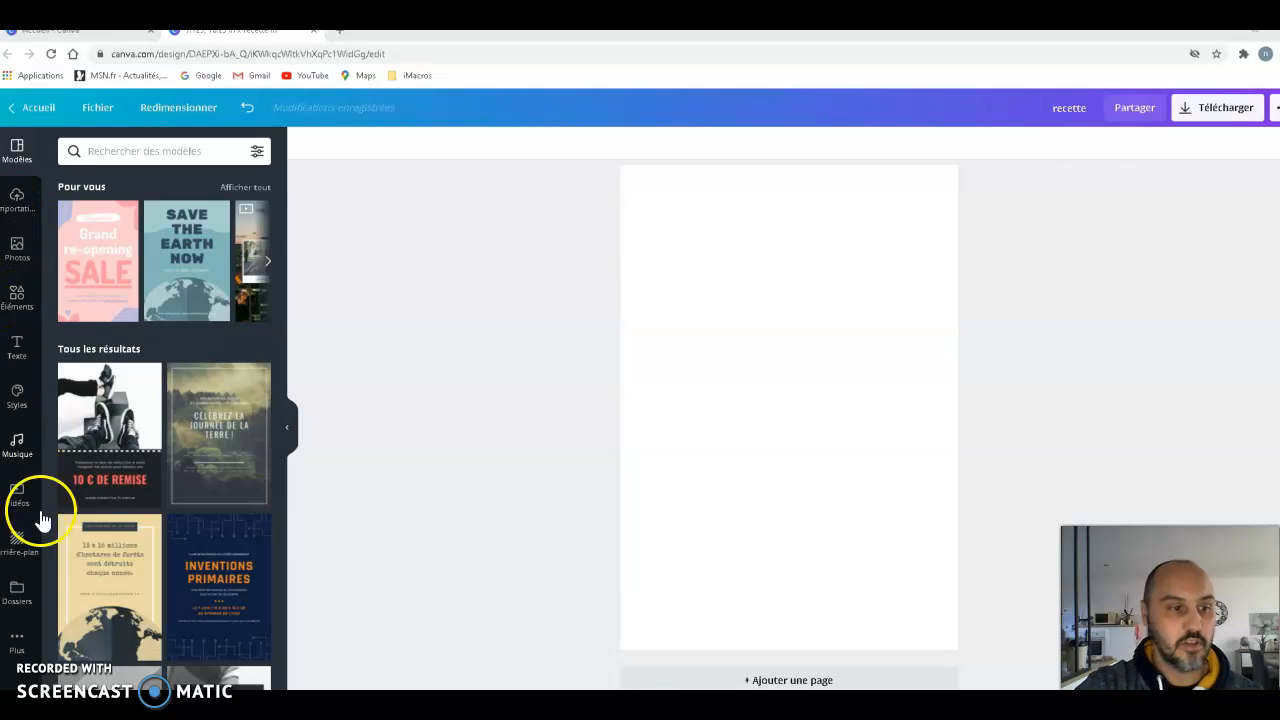
- Add a heading text box to the blank page 3 and set its font to Rebel
click(20, 350)
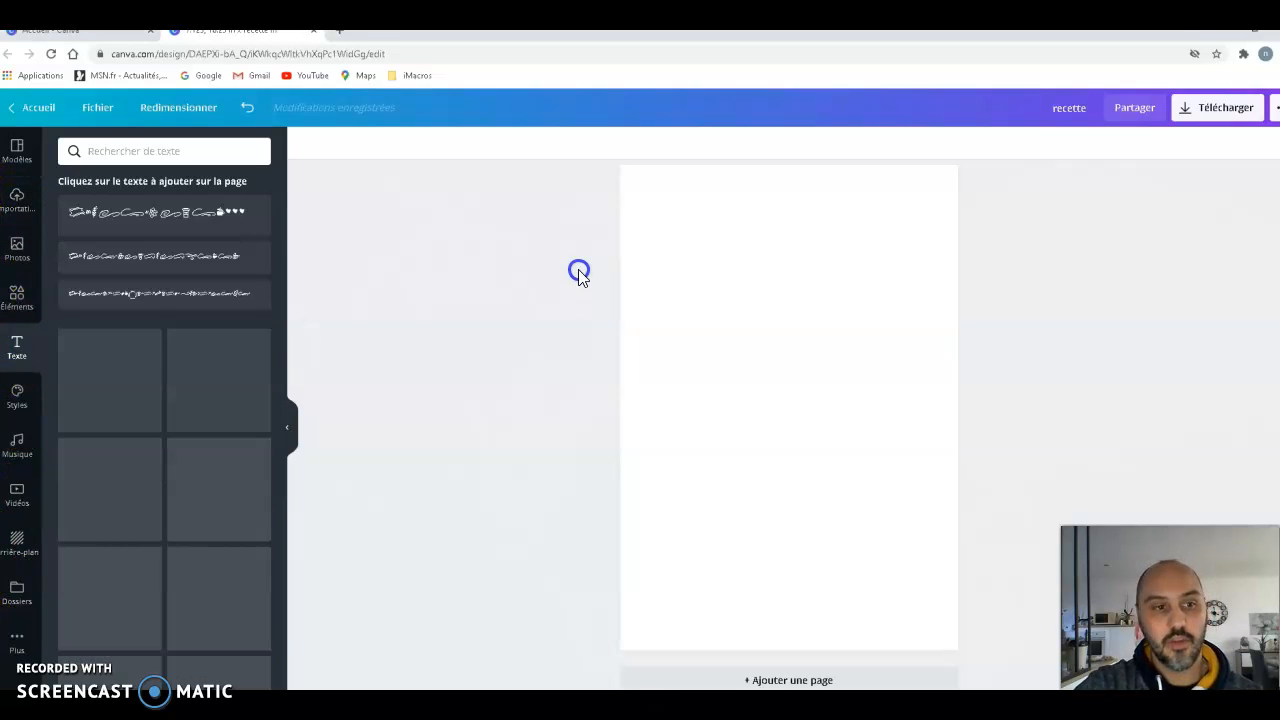
click(205, 214)
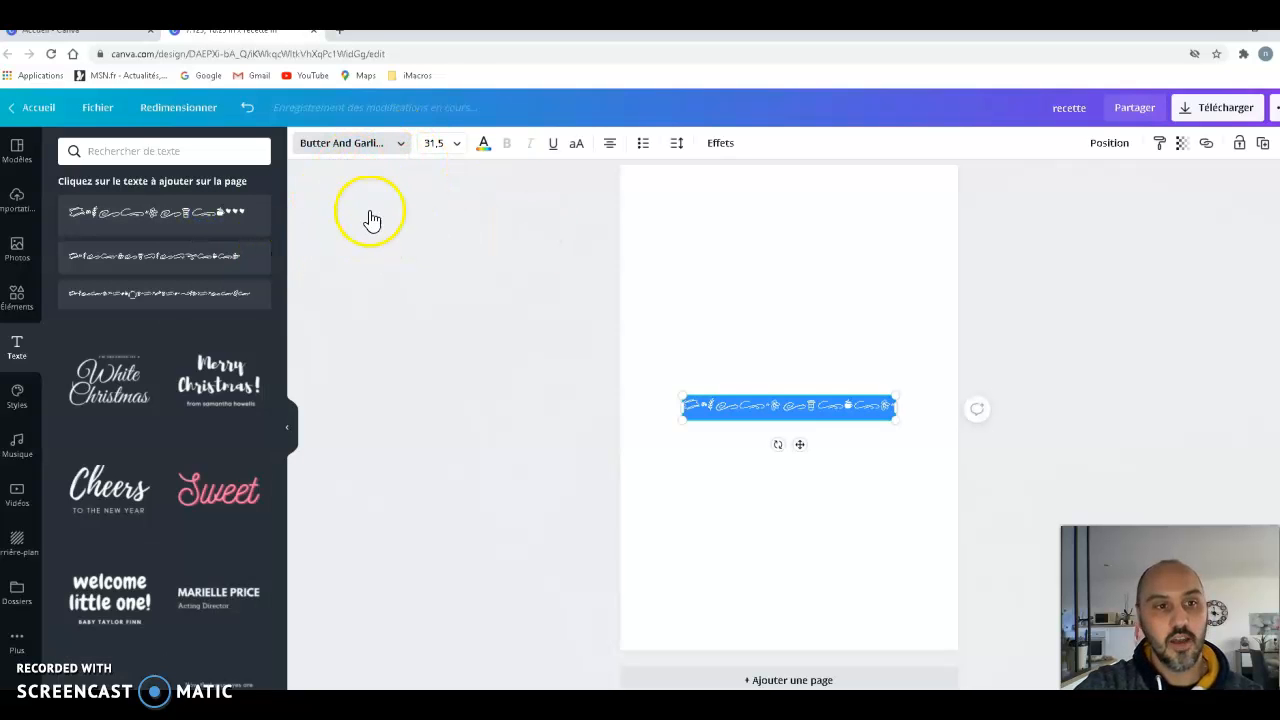
click(358, 158)
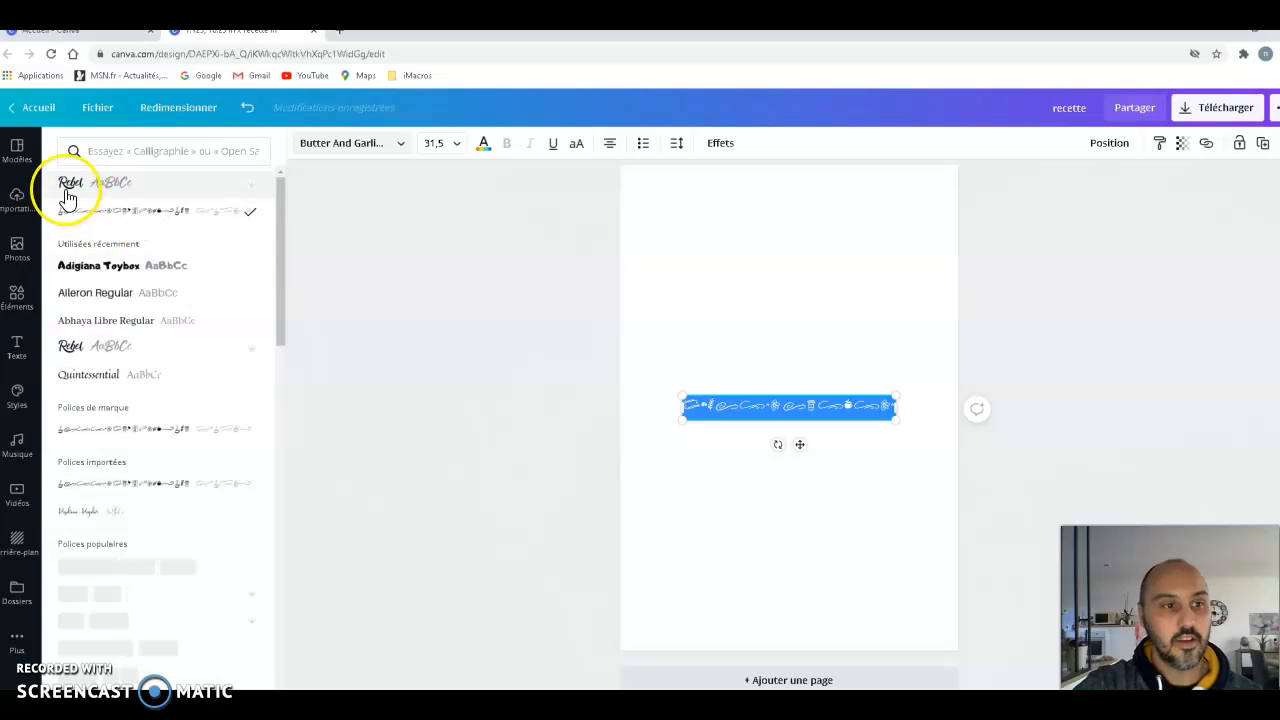
click(150, 186)
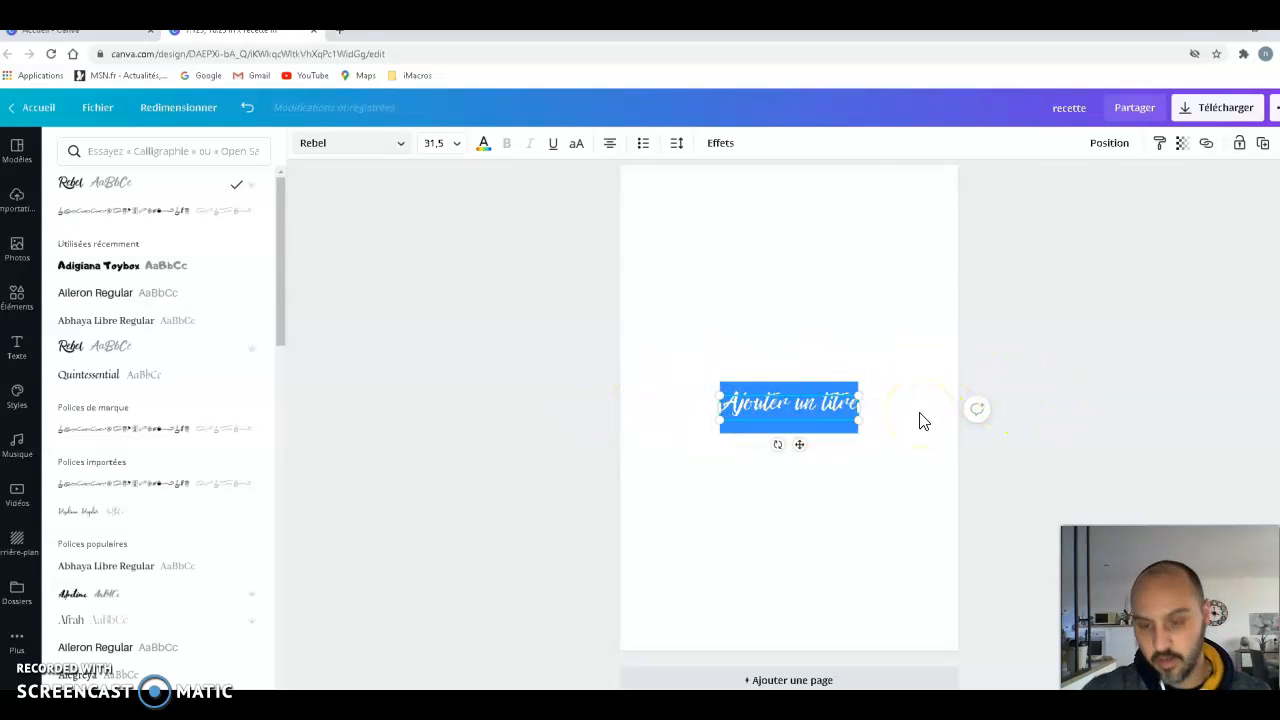
- Replace the heading's placeholder text with "Recette n°", using page 1 as the reference
scroll(1154, 330, up, 10)
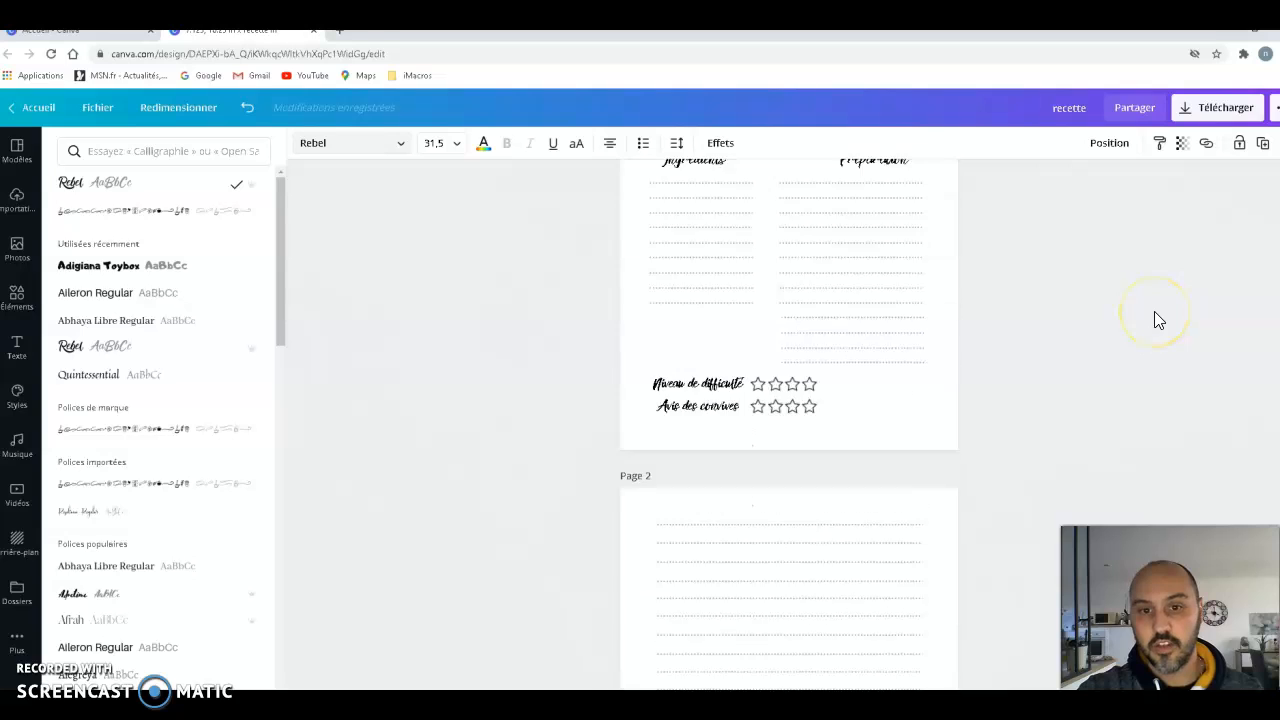
scroll(1154, 319, down, 4)
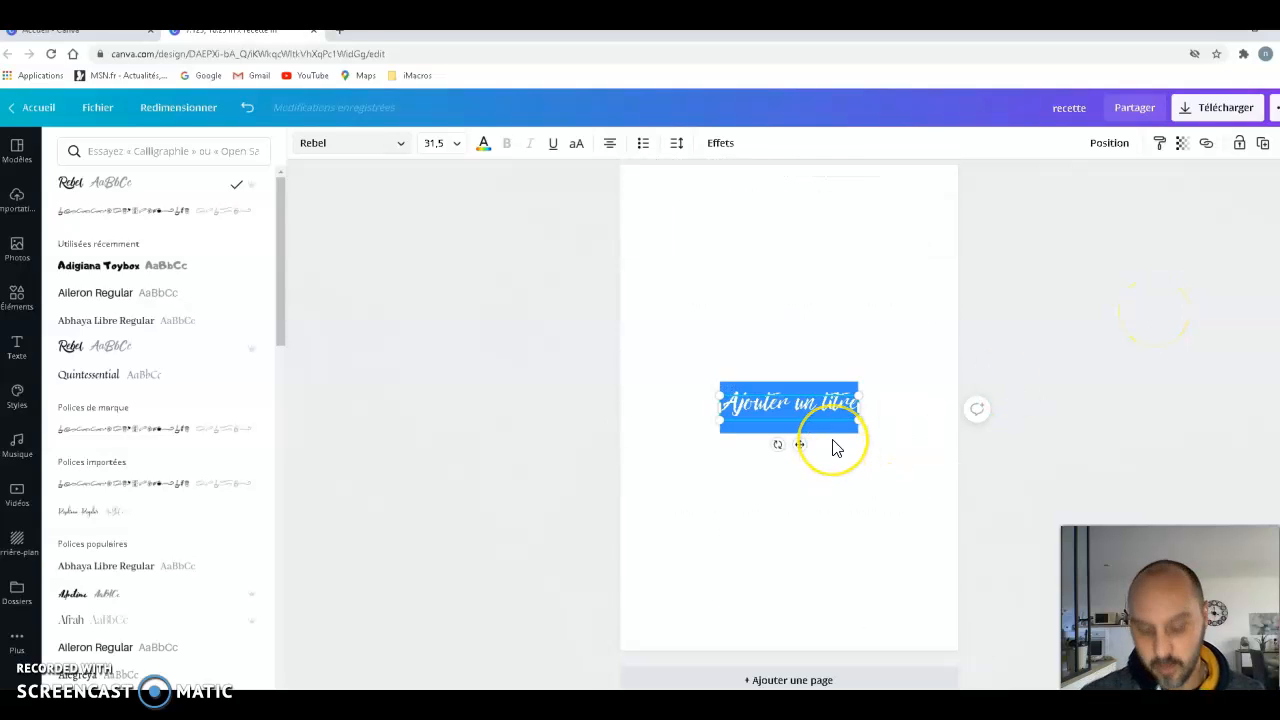
text(R)
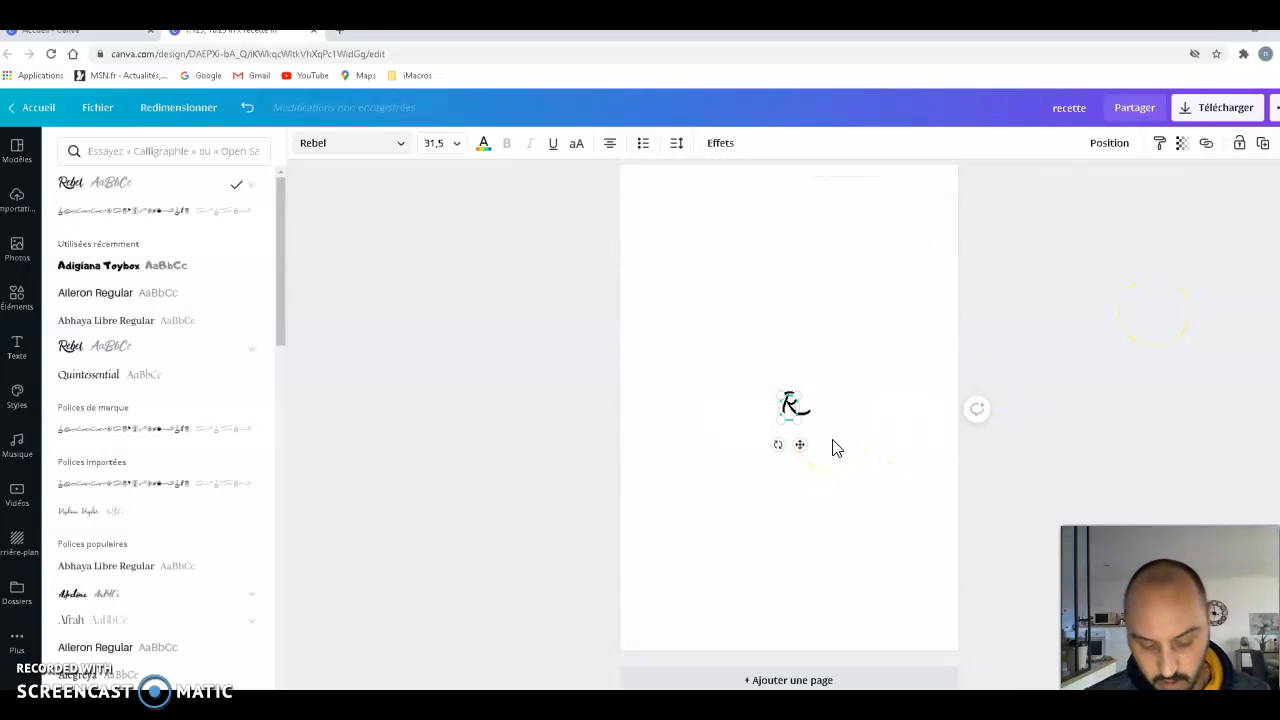
text(ecette)
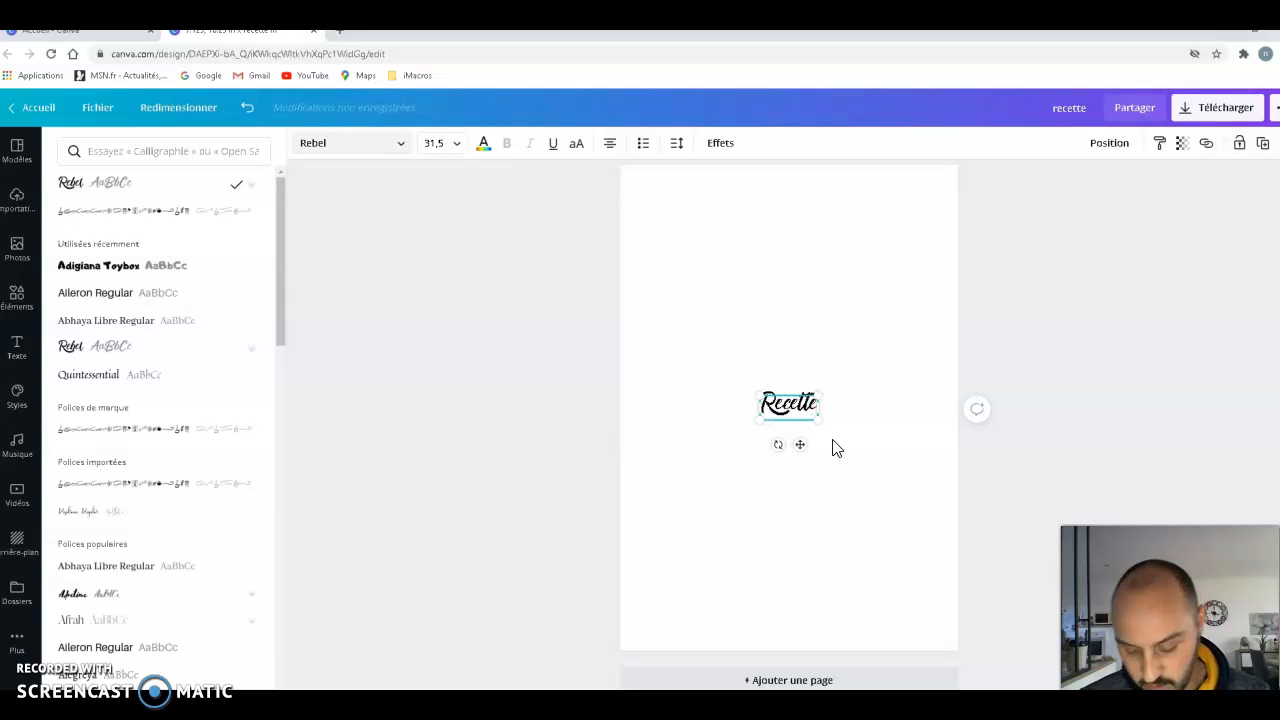
text( n)
key(BackSpace)
text(n)
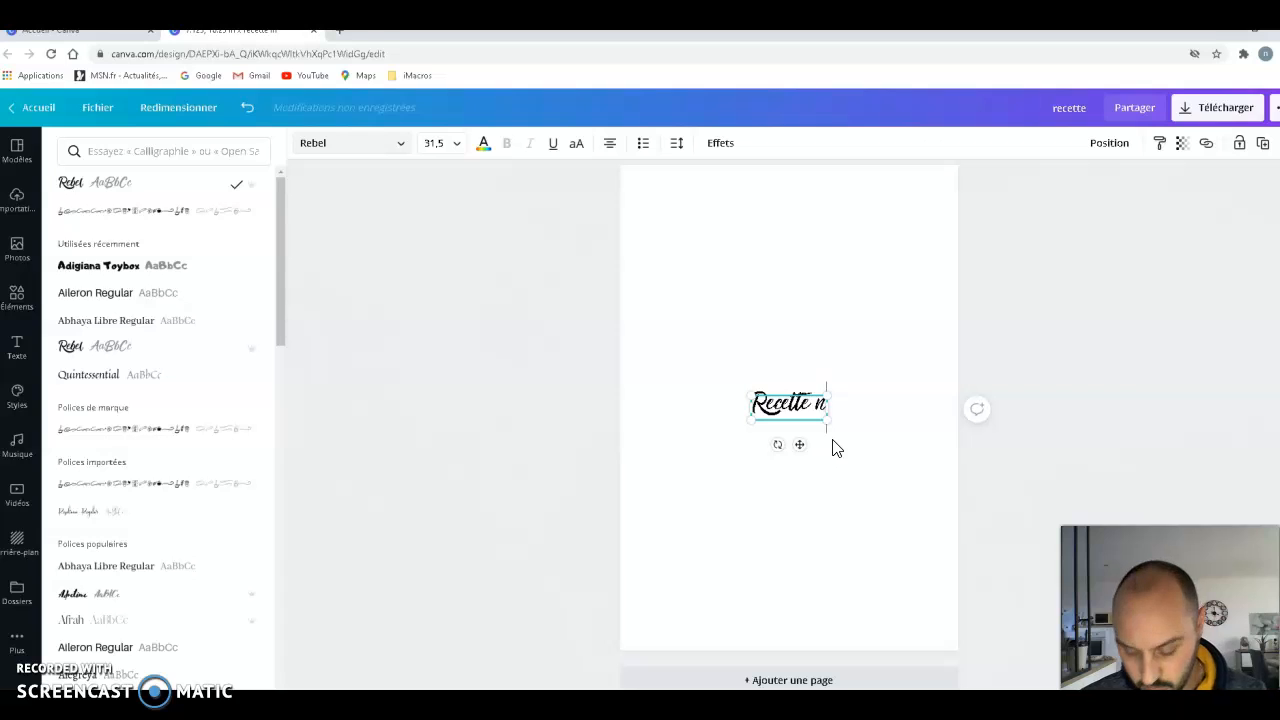
text(])
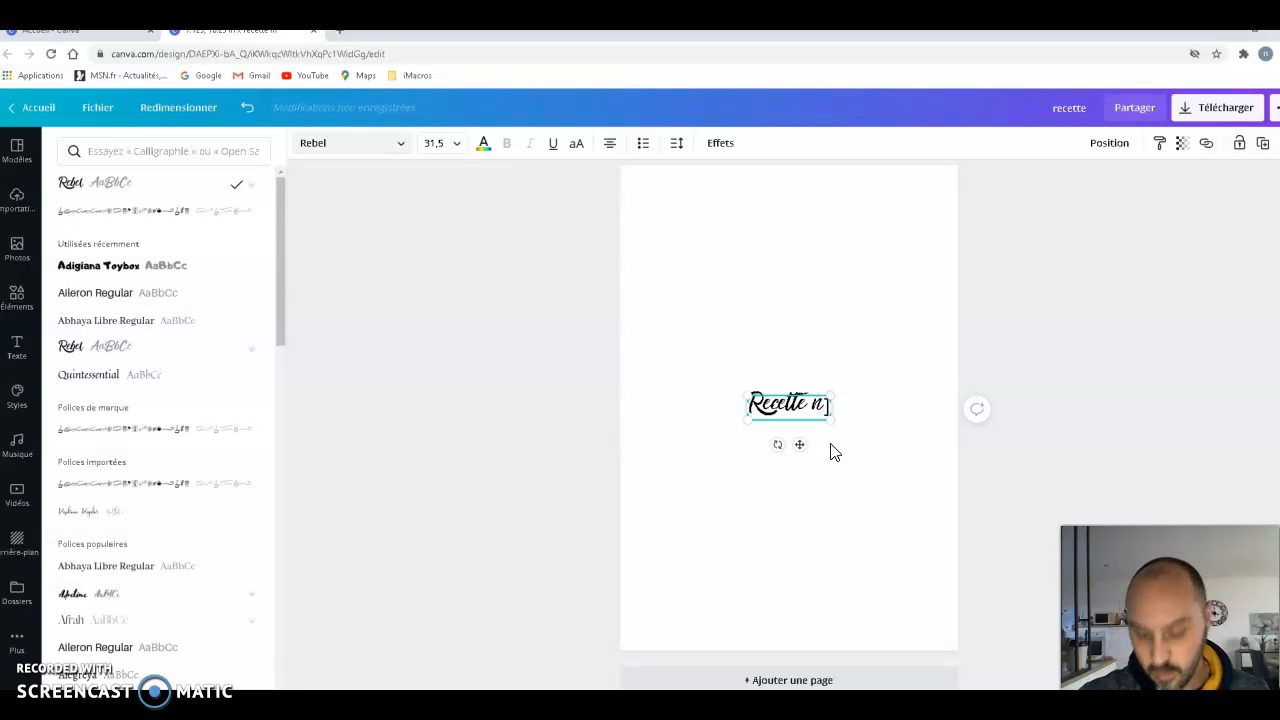
key(BackSpace)
text(°)
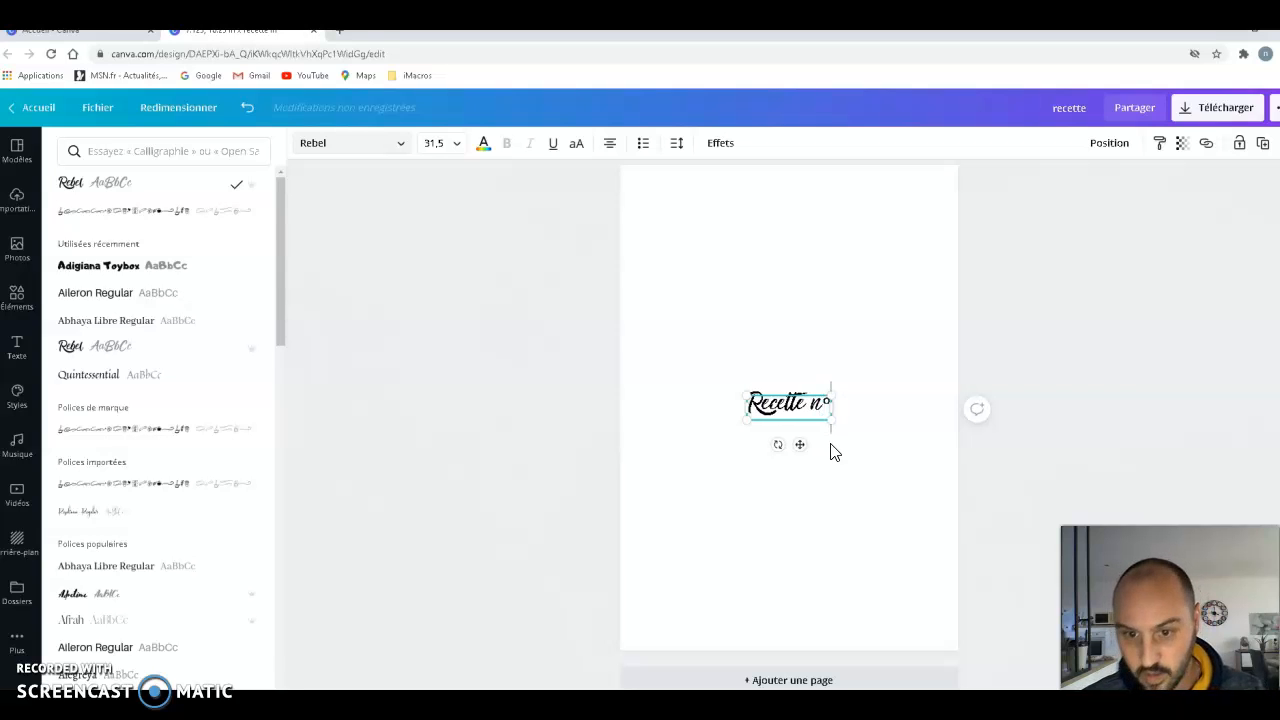
- Move the "Recette n°" heading into the upper-left corner of the page margins and compare it with page 1
drag(799, 444, 703, 248)
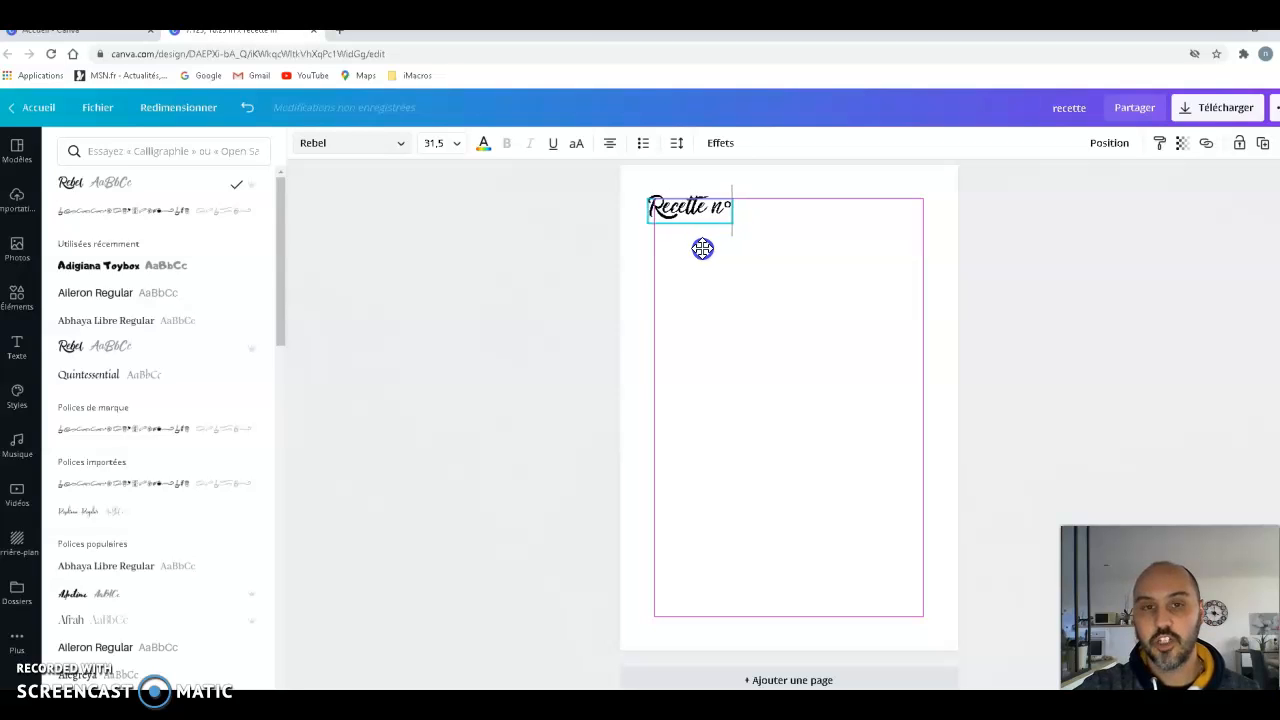
drag(703, 248, 707, 247)
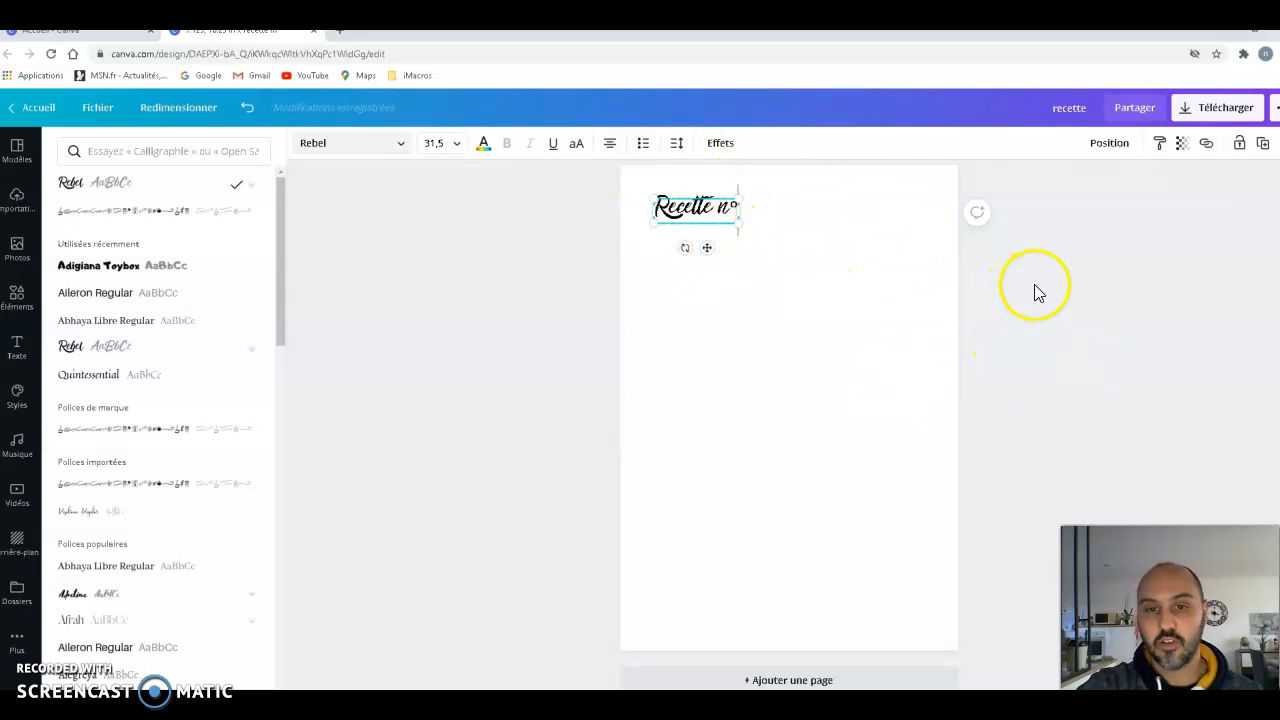
scroll(1030, 404, up, 10)
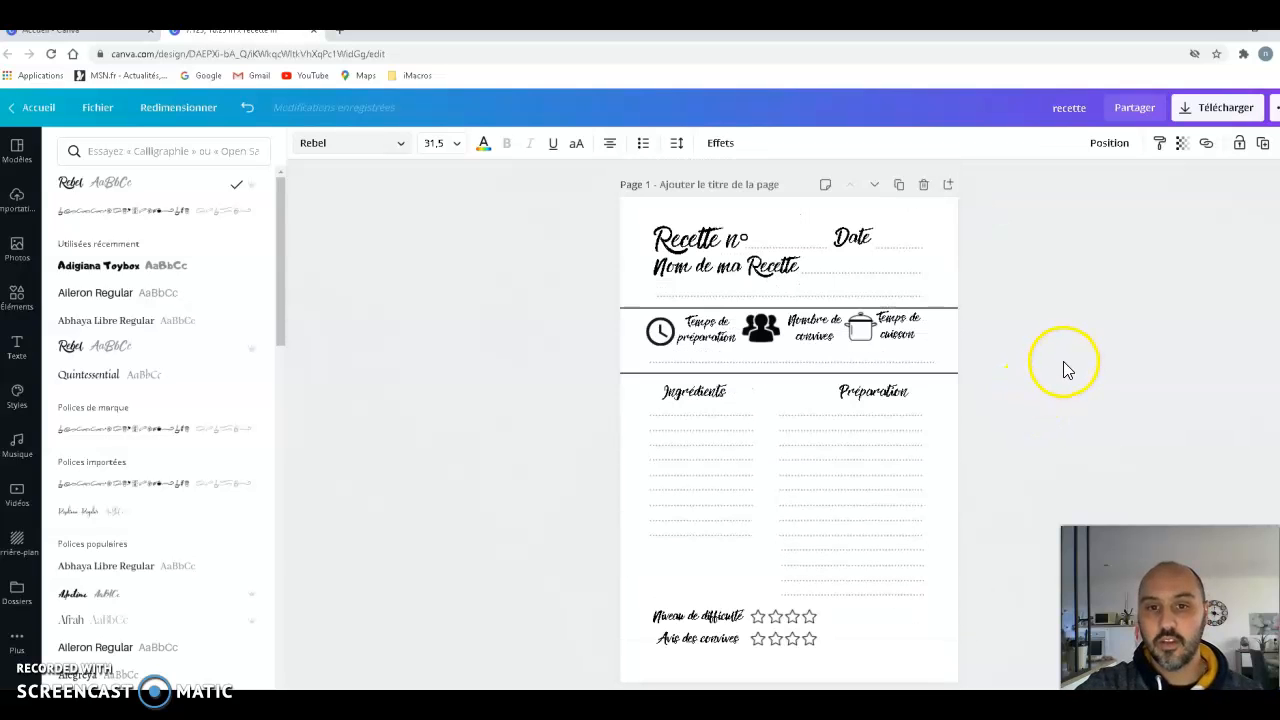
scroll(1055, 372, down, 10)
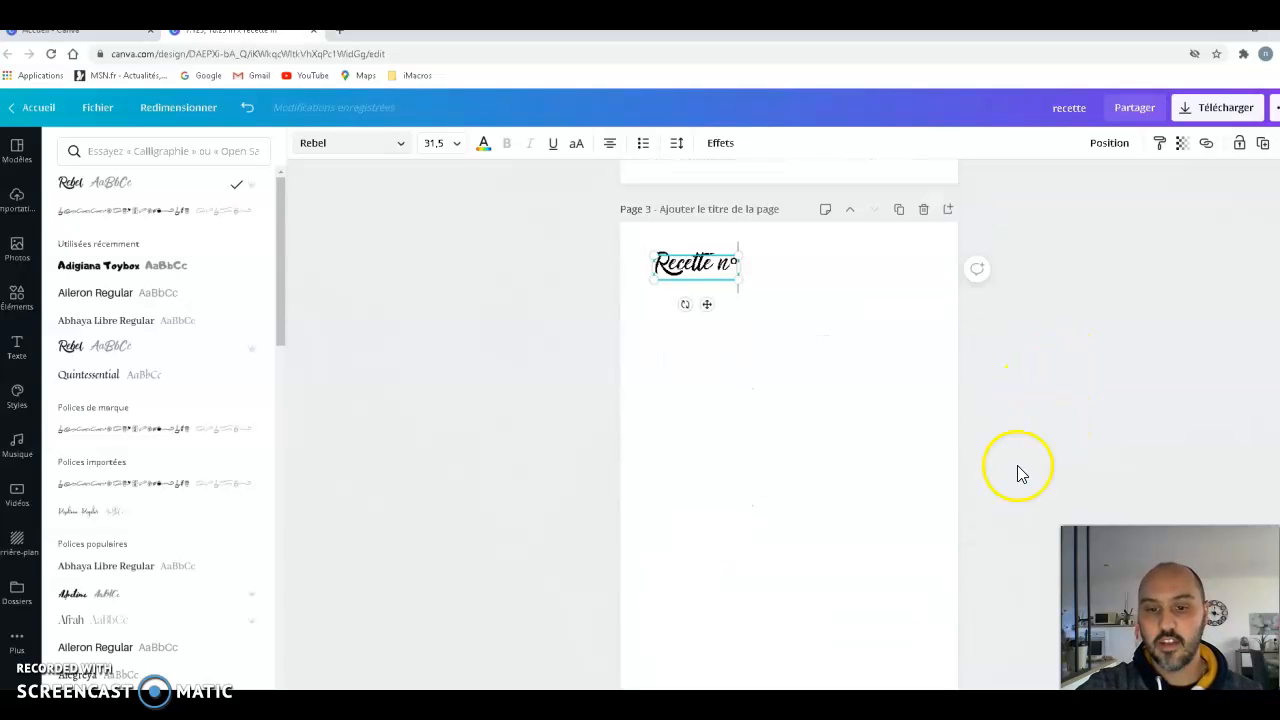
- Undo the last changes to the heading and place "Recette n°" near the upper-left corner of page 3
click(708, 264)
right_click(717, 271)
click(749, 305)
click(256, 112)
click(248, 110)
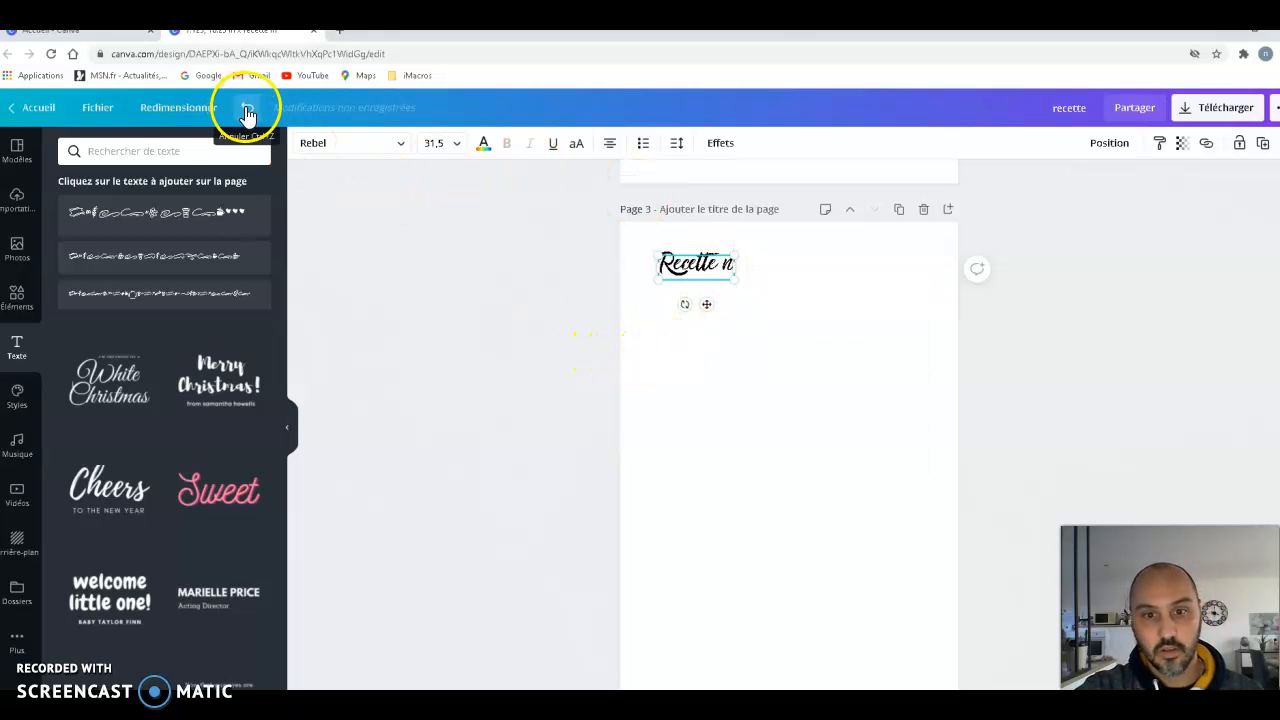
click(765, 432)
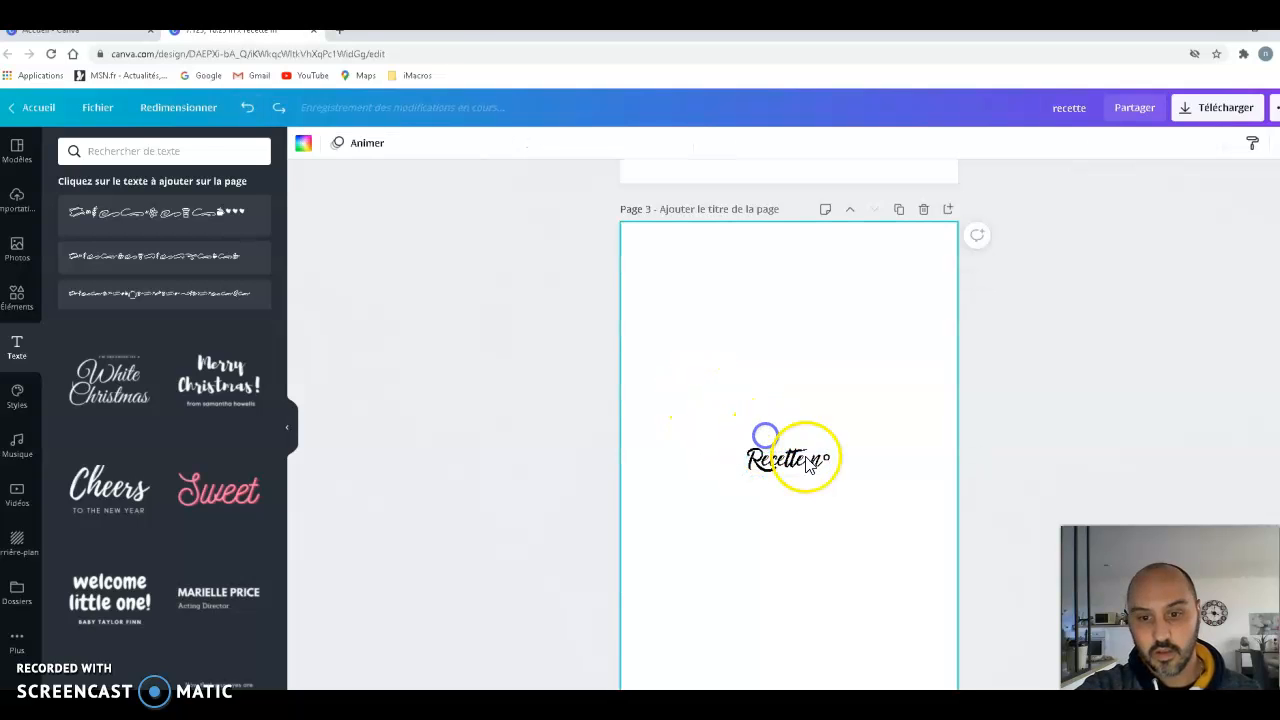
drag(792, 472, 689, 273)
click(740, 360)
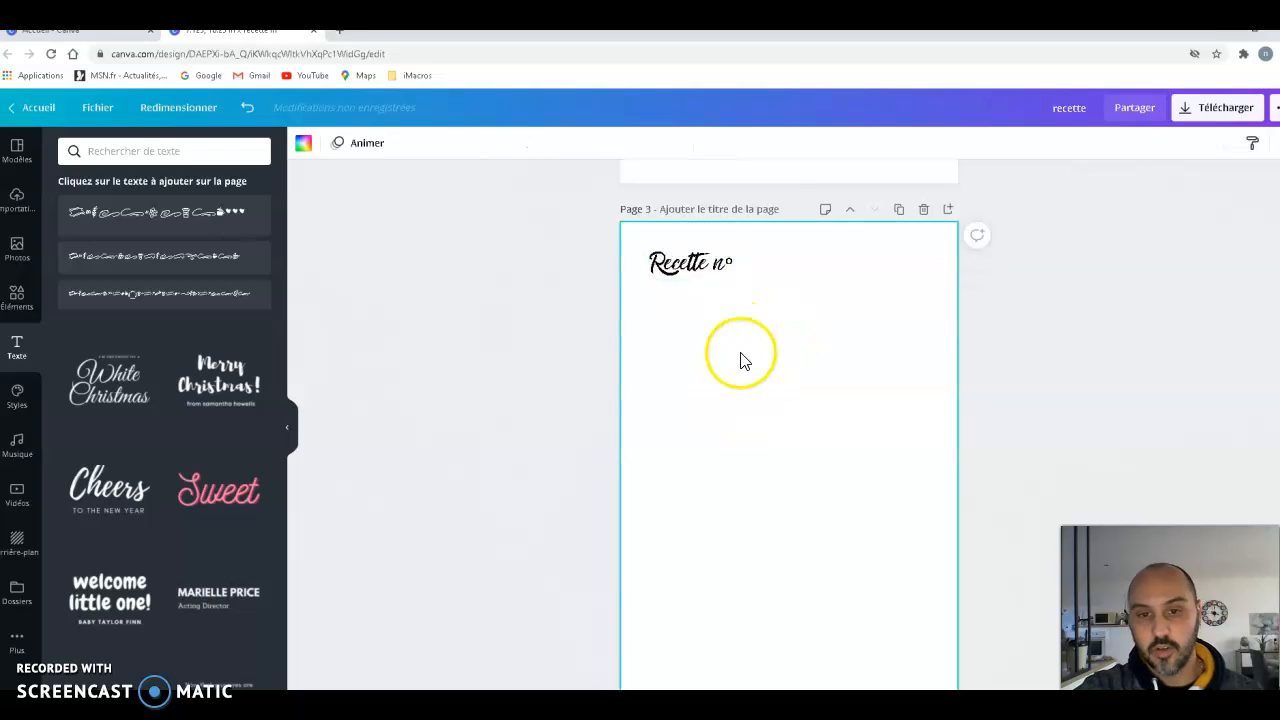
- Copy and paste the "Recette n°" heading, place the copy to its right on the same line, and change its text to "Date"
right_click(700, 275)
click(766, 286)
right_click(745, 313)
click(786, 368)
drag(714, 314, 769, 271)
click(811, 270)
text(Date)
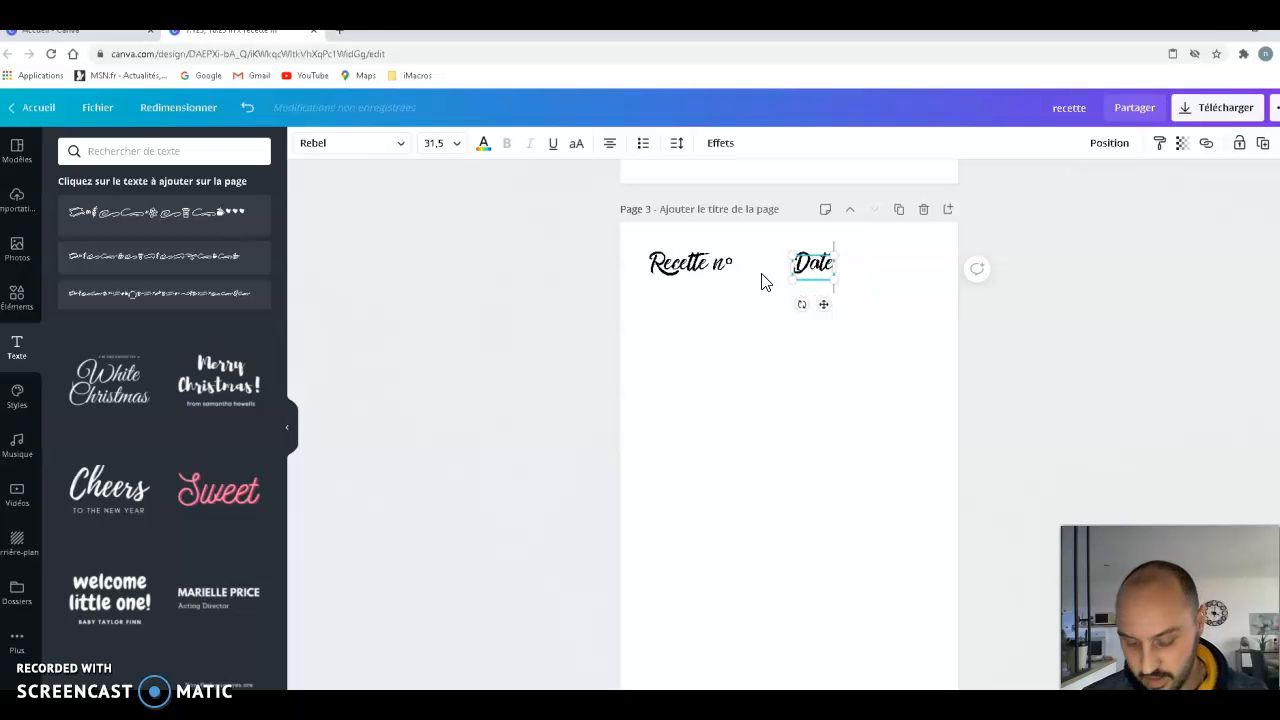
- Paste another copy of the heading, change its text to "Nom de ma Recette", and place it just below "Recette n°"
right_click(745, 345)
click(817, 395)
drag(711, 316, 661, 362)
key(ctrl+c)
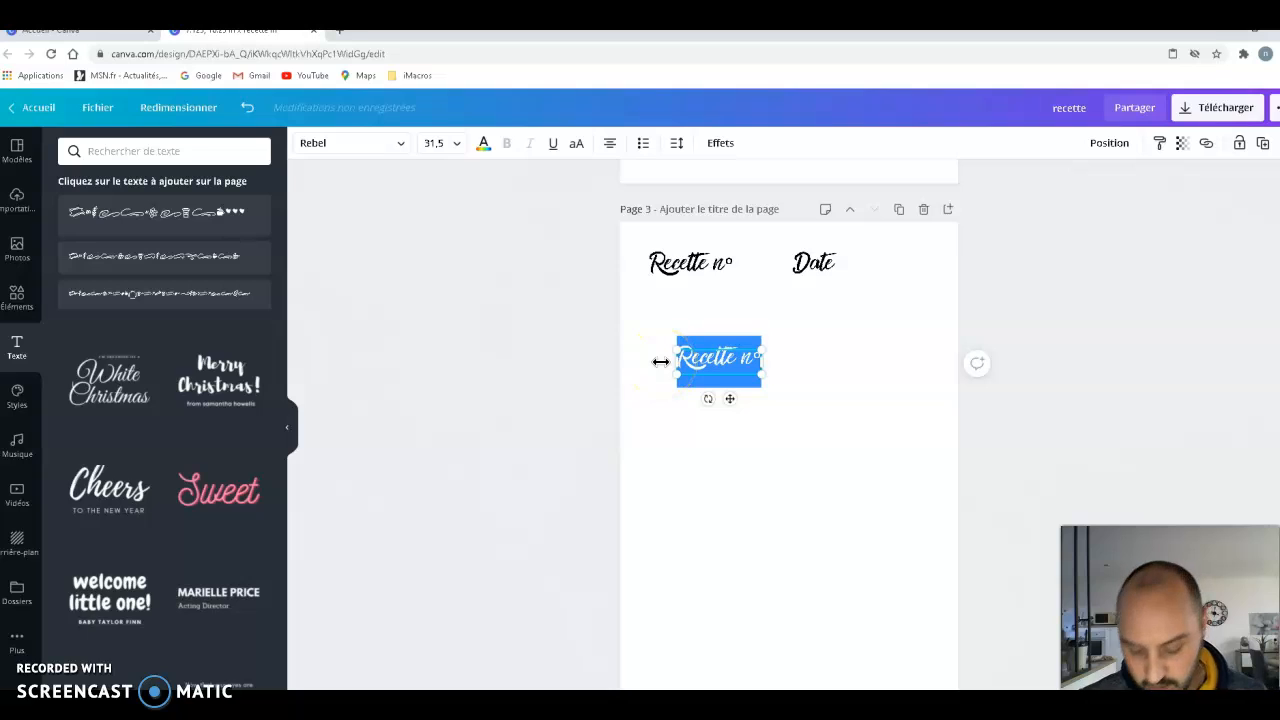
text(Nom de)
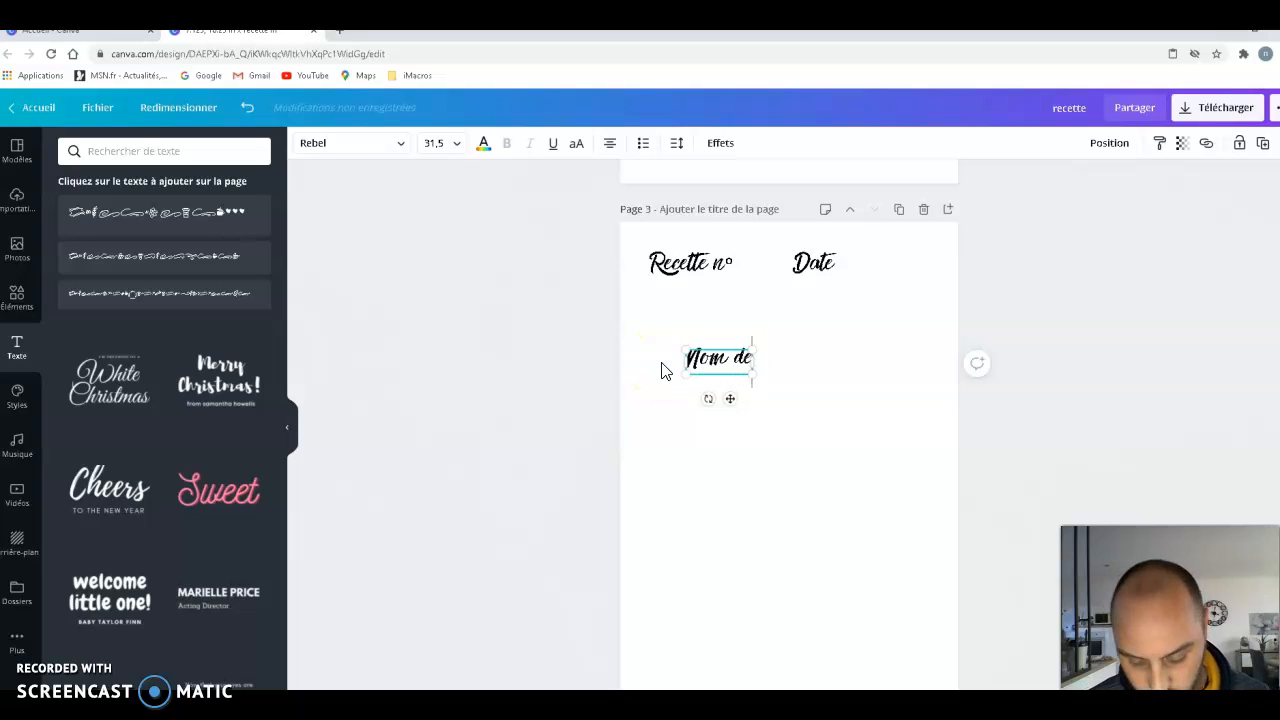
text( ma Recette)
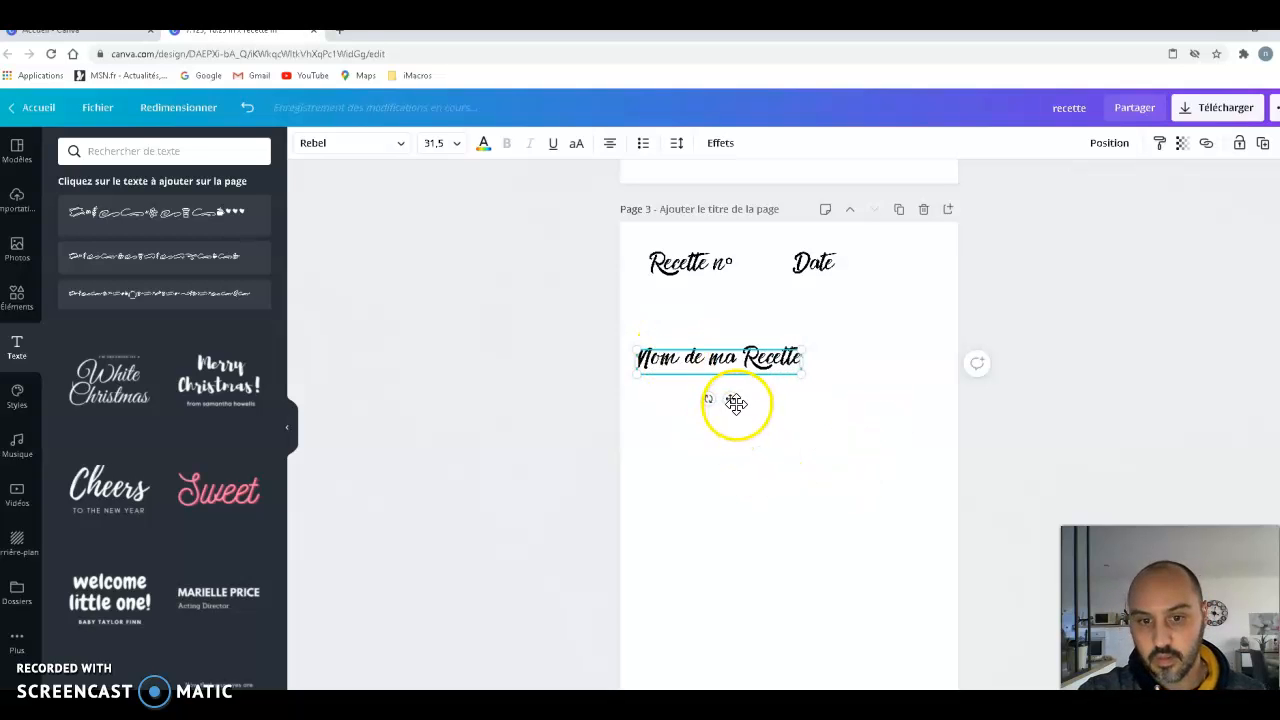
drag(740, 355, 740, 306)
- Check the model on page 1, paste another "Recette n°" heading on page 3, and place it below "Nom de ma Recette"
scroll(825, 570, up, 10)
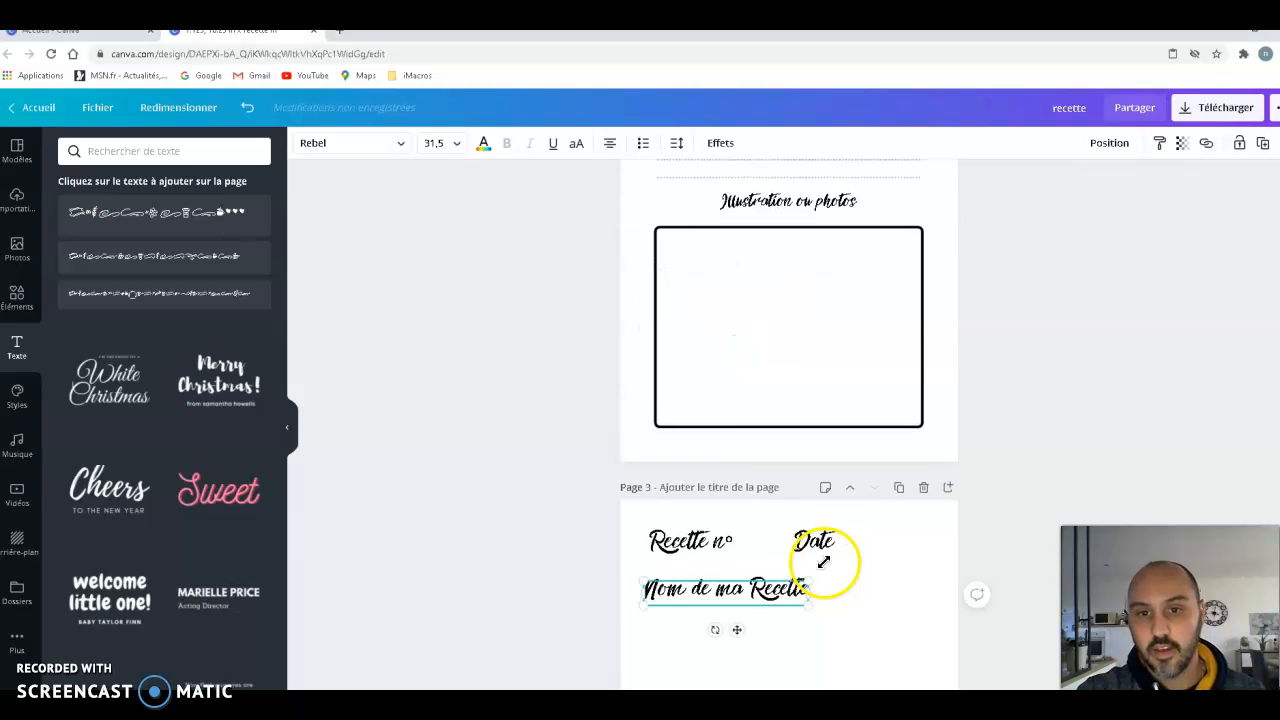
scroll(832, 570, up, 2)
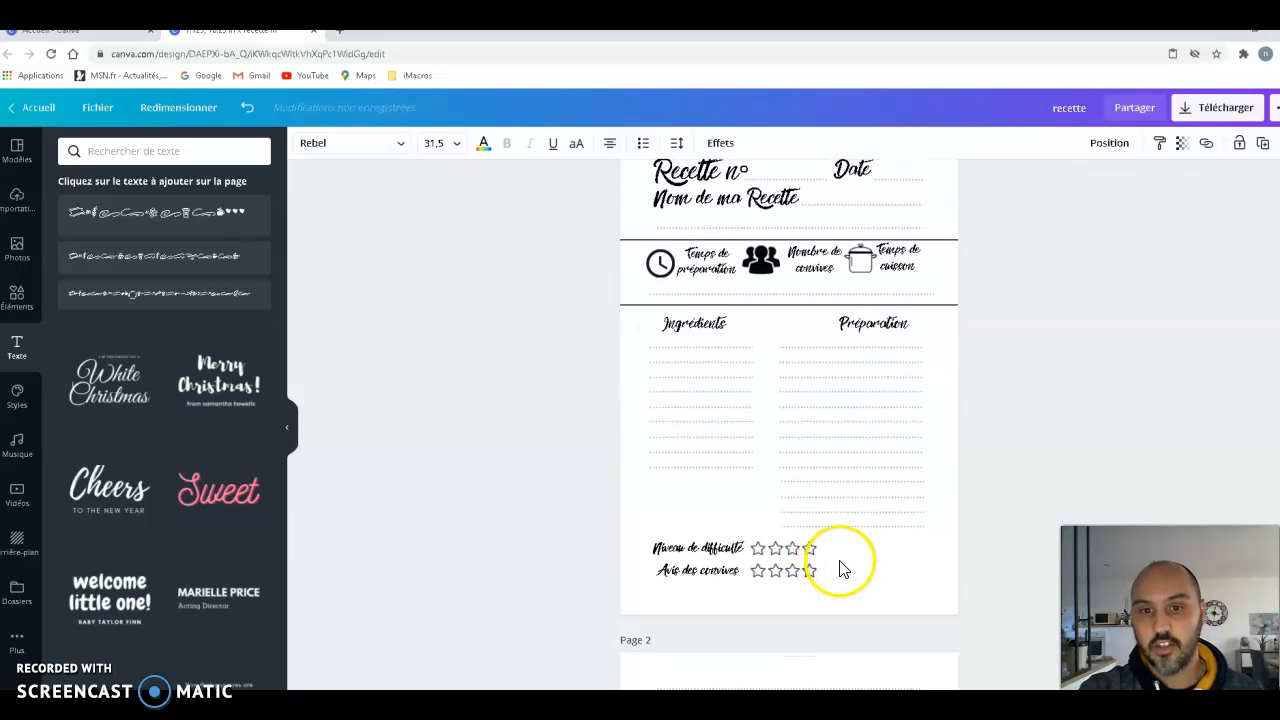
scroll(843, 569, down, 3)
scroll(843, 620, down, 8)
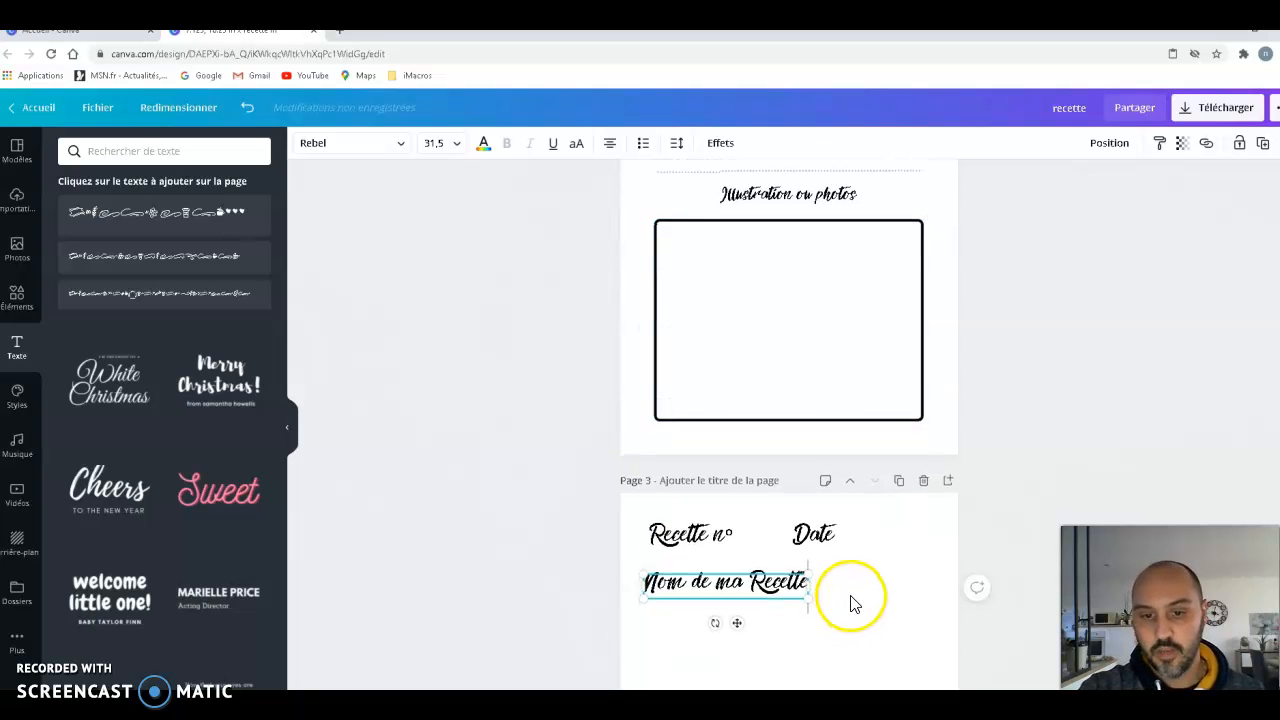
click(847, 368)
right_click(816, 340)
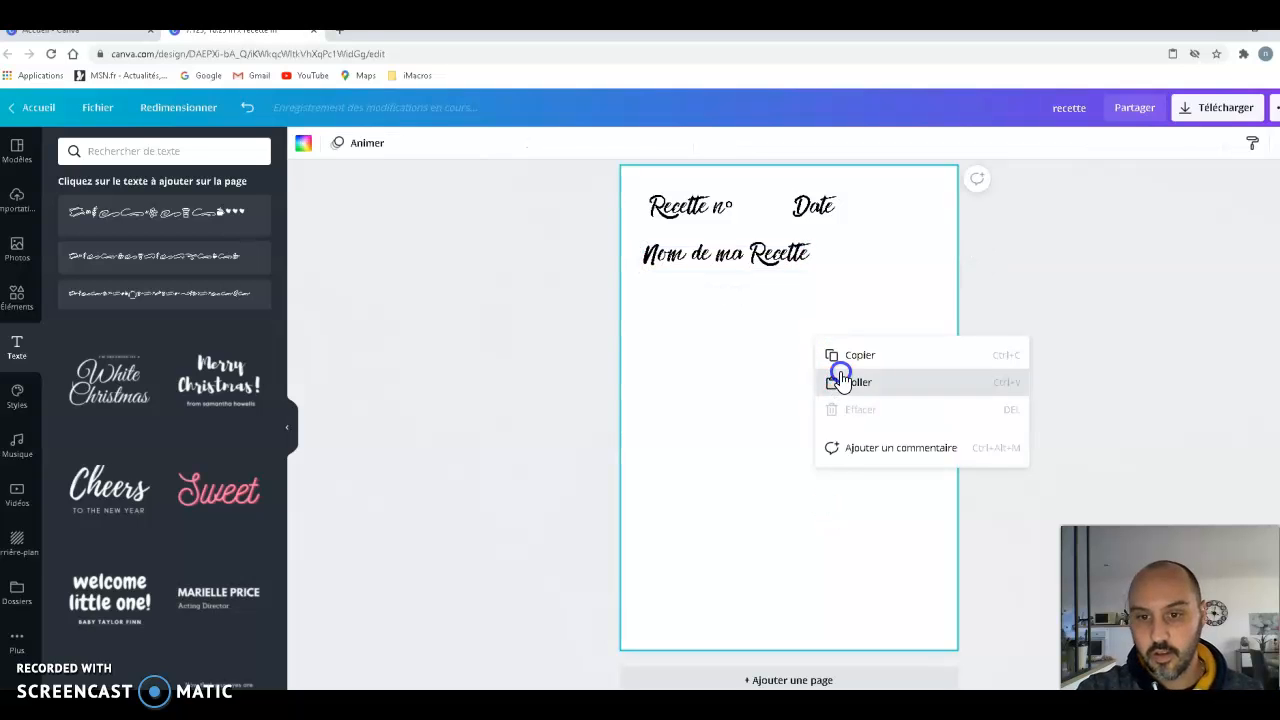
click(829, 379)
drag(715, 255, 740, 428)
- Replace the pasted heading's text with "Temps de préparations", removing the leftover degree sign
drag(690, 393, 687, 391)
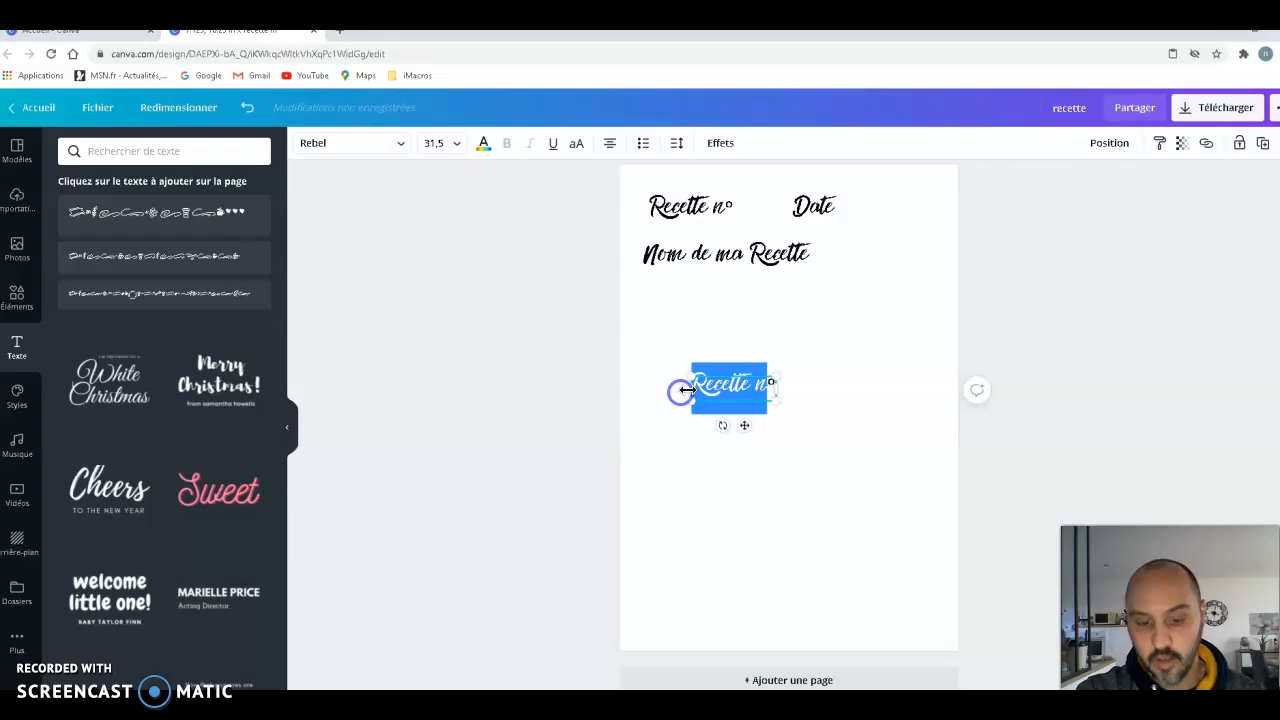
text(Temp)
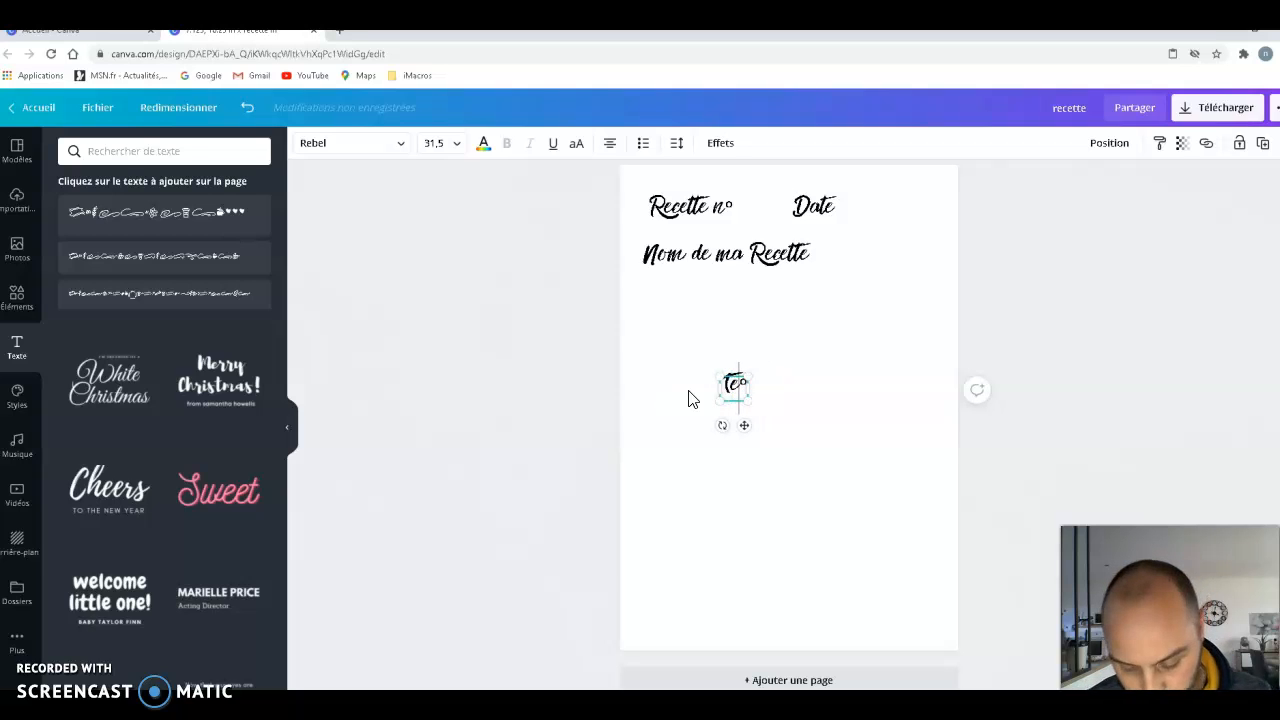
text(s de)
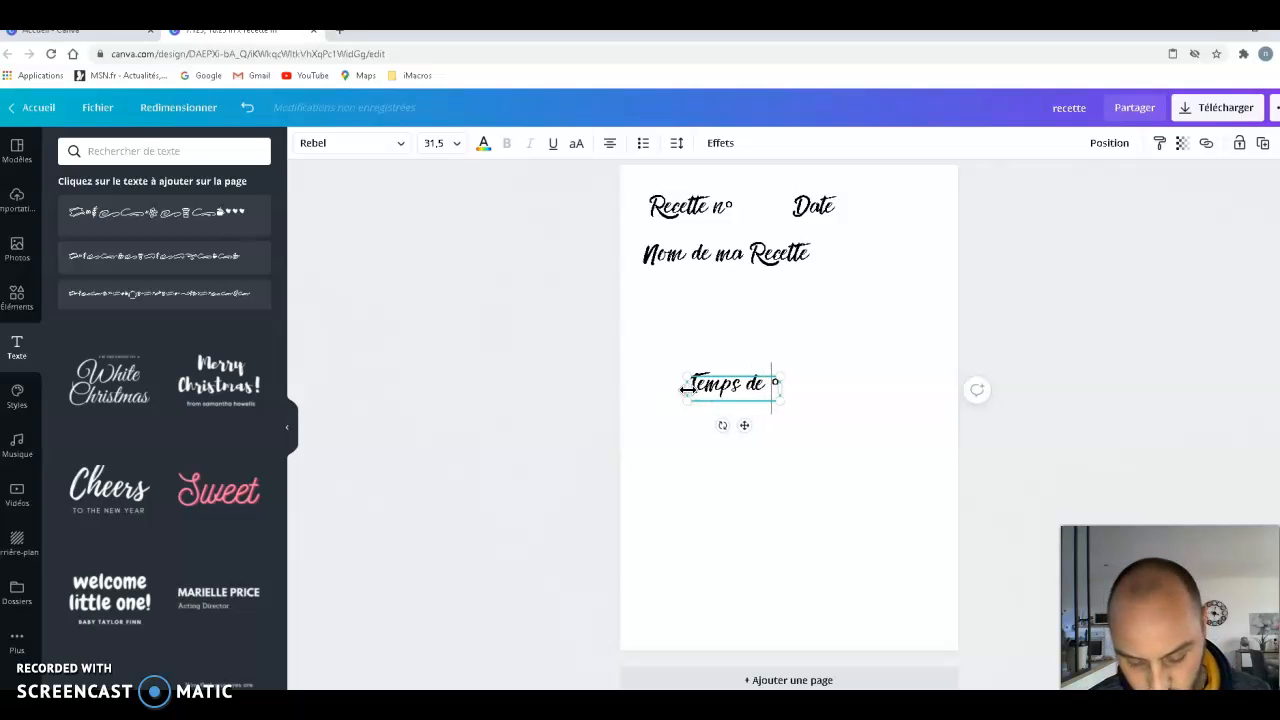
text( pr)
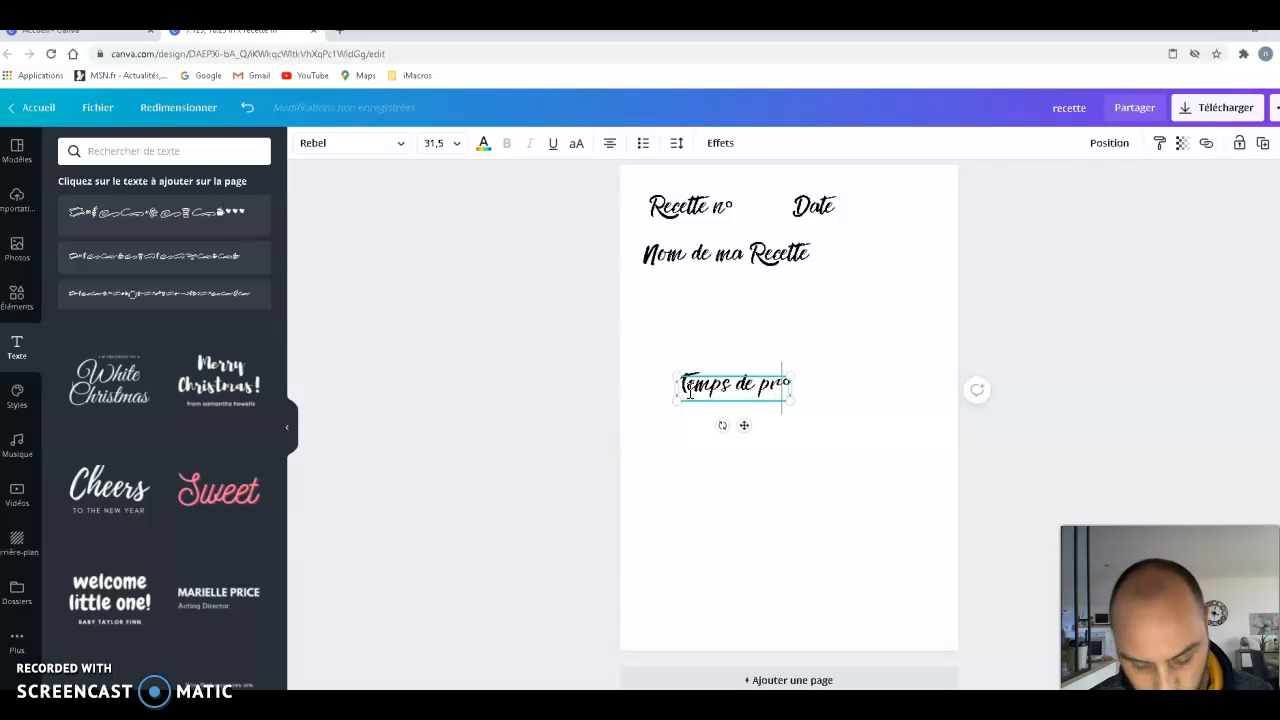
text(éparation)
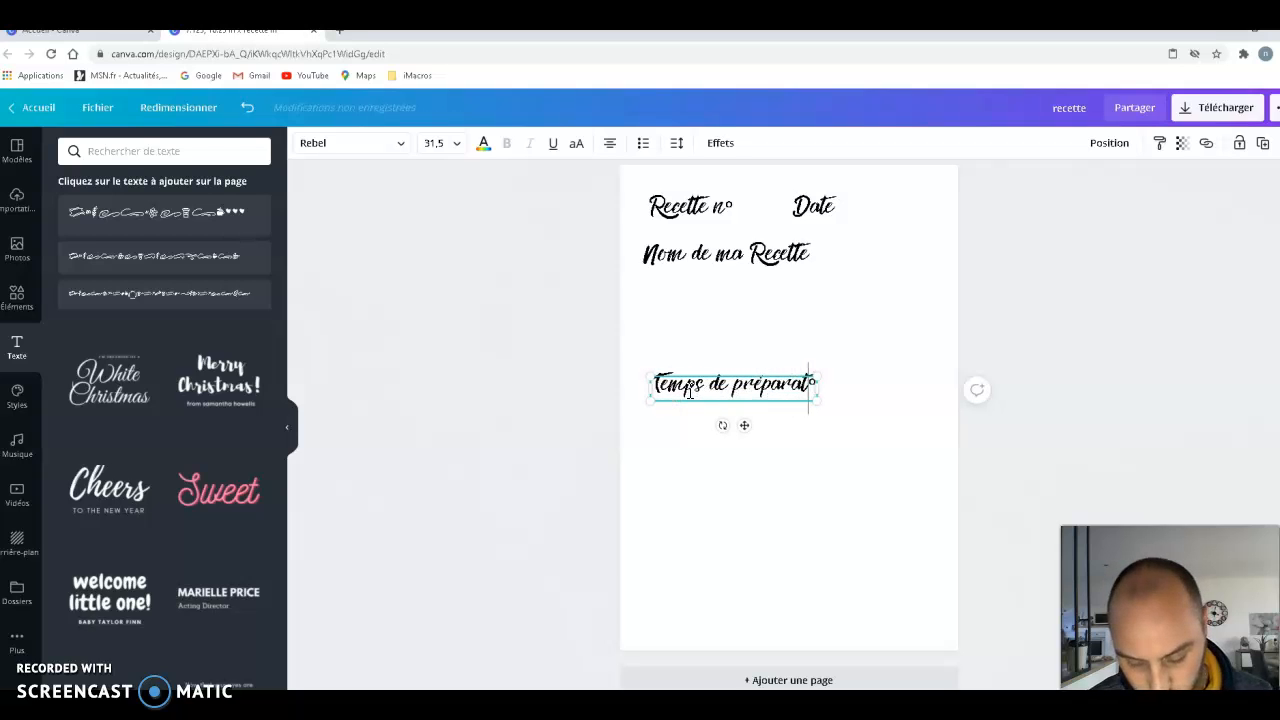
text(s)
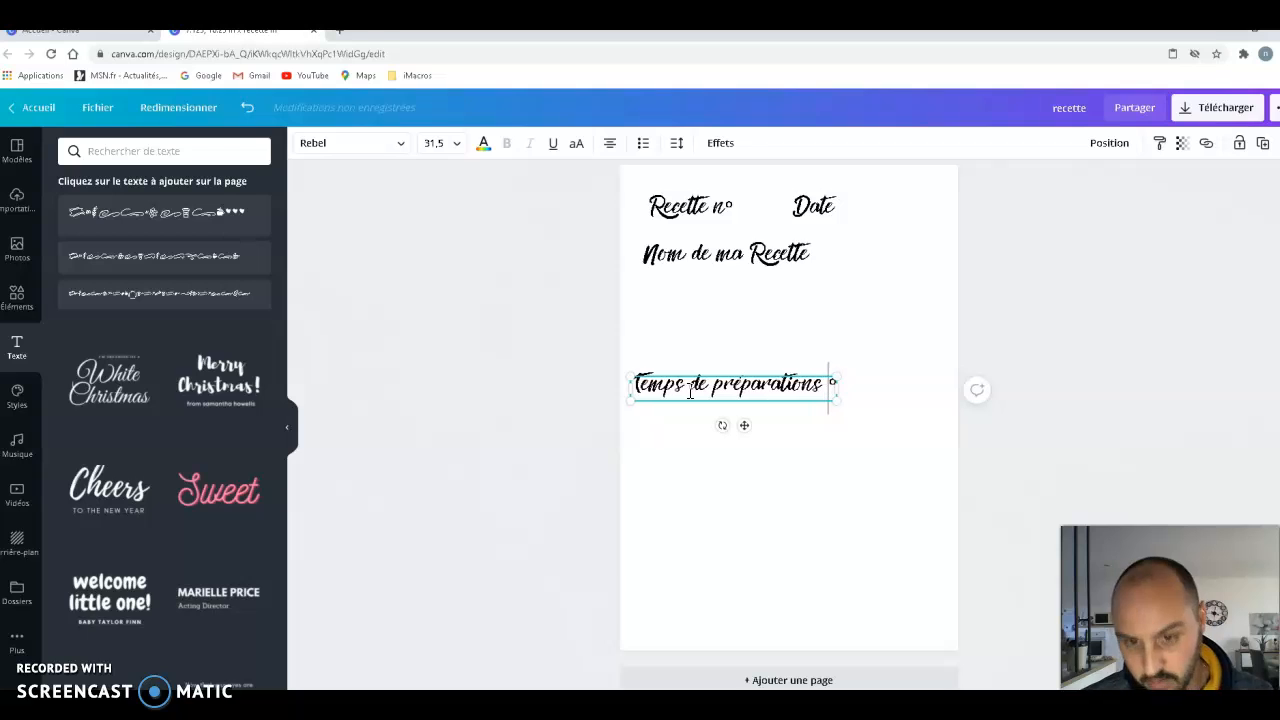
key(BackSpace)
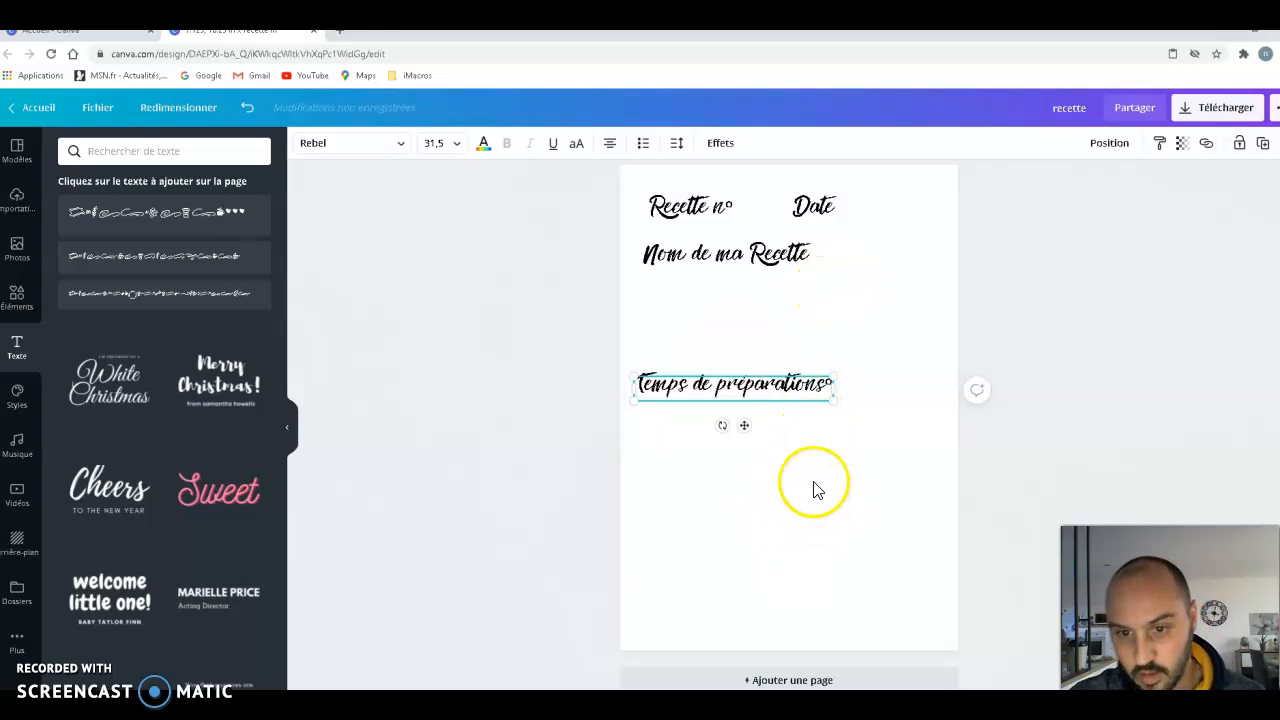
key(Delete)
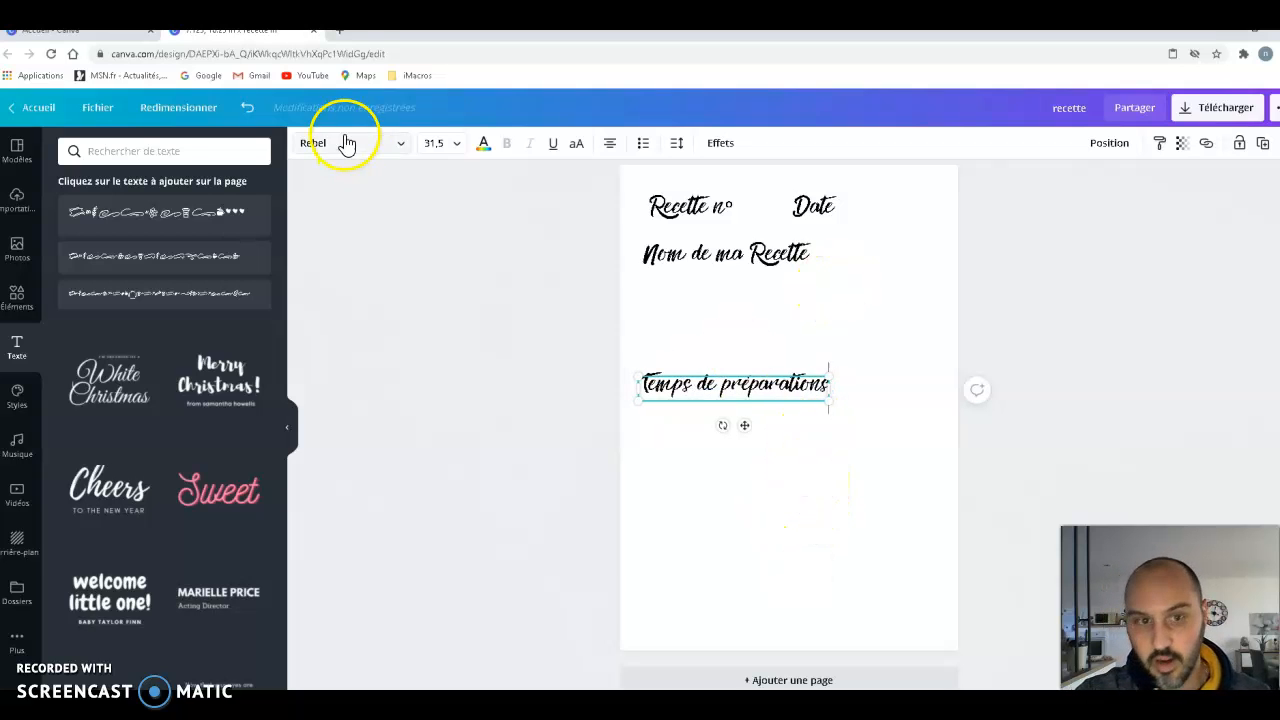
- Set the "Temps de préparations" text size to 24 and check the size of the matching label on page 1
click(456, 143)
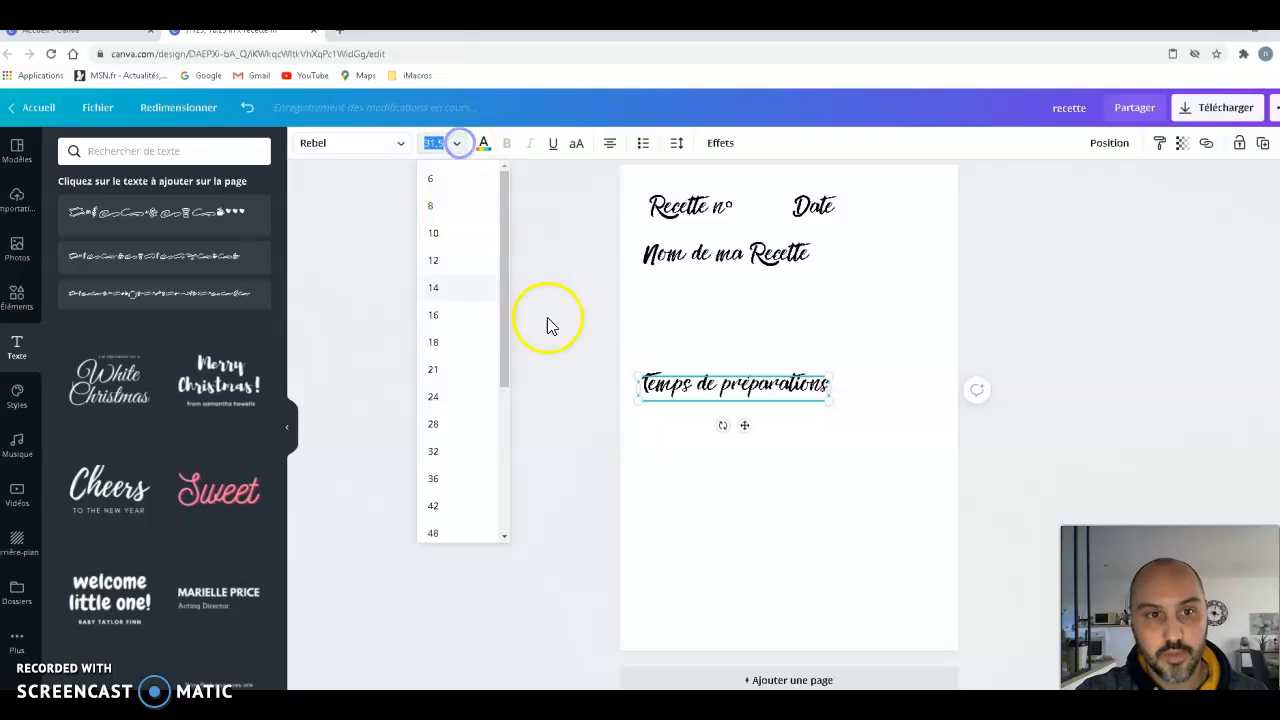
click(436, 397)
scroll(791, 428, up, 3)
scroll(791, 428, up, 10)
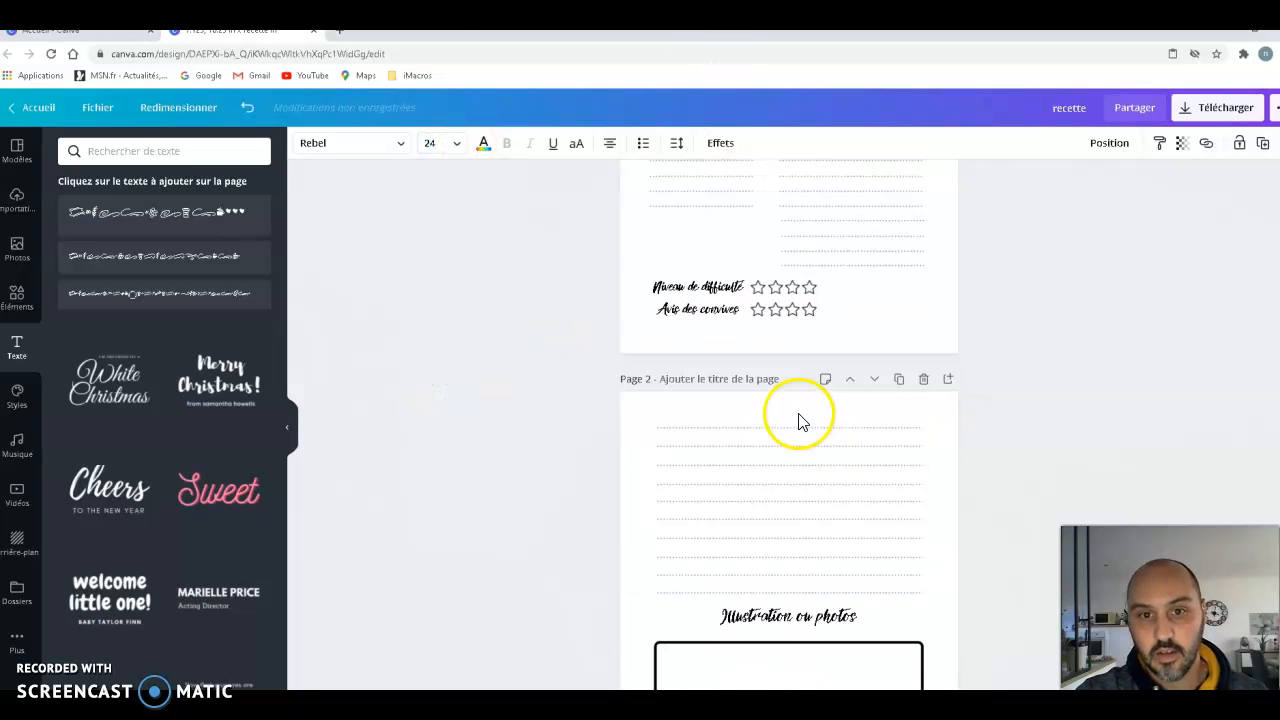
click(720, 343)
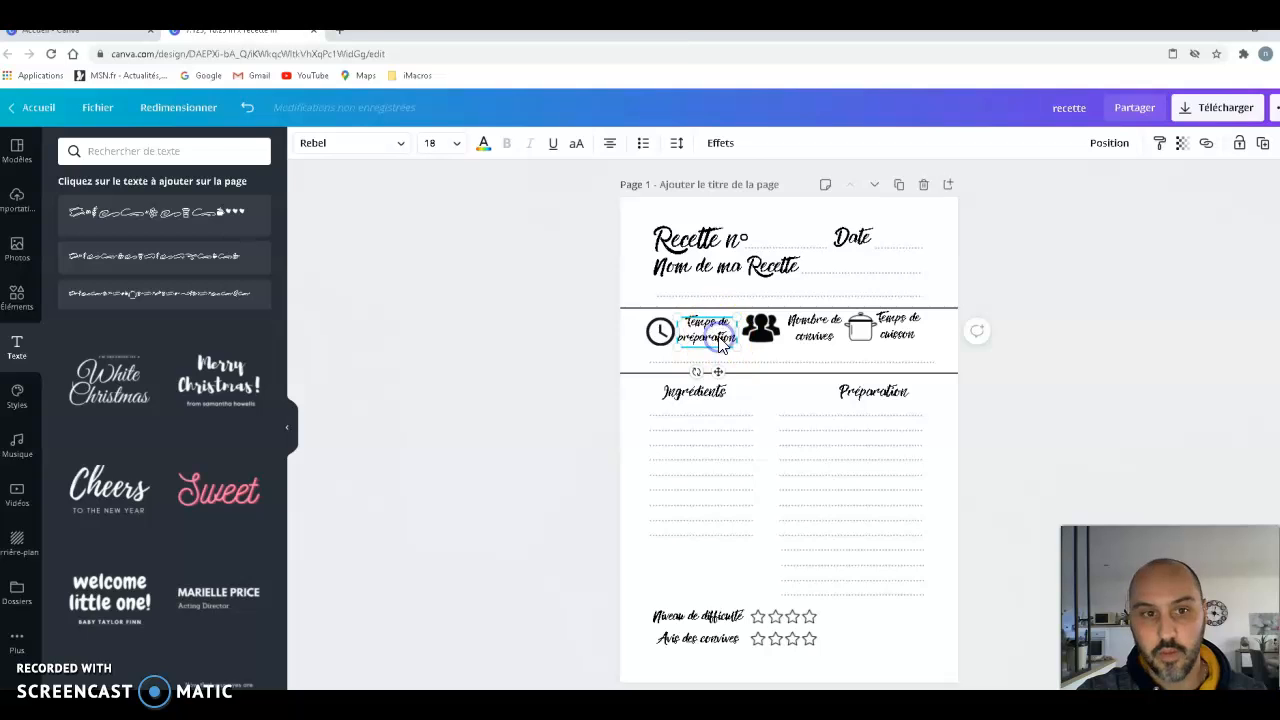
scroll(849, 409, down, 8)
scroll(850, 475, down, 4)
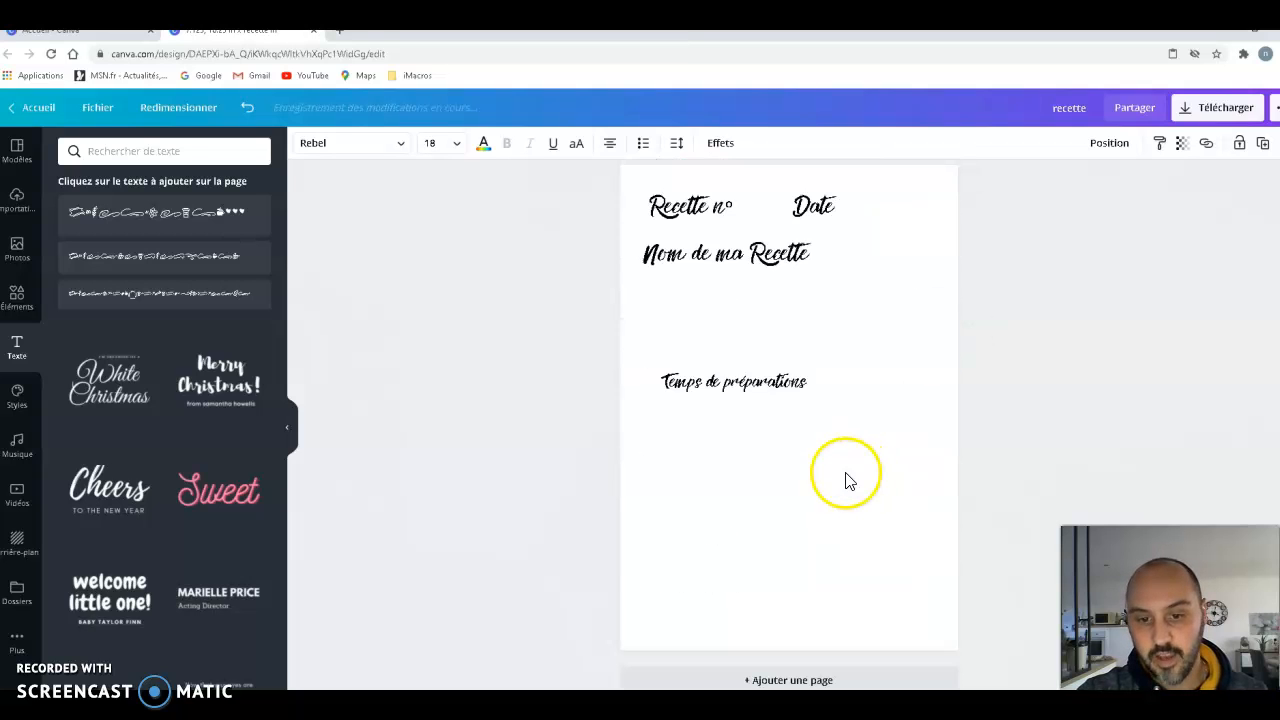
- Set the "Temps de préparations" text size to 18 and place it just below "Nom de ma Recette"
click(780, 388)
click(454, 143)
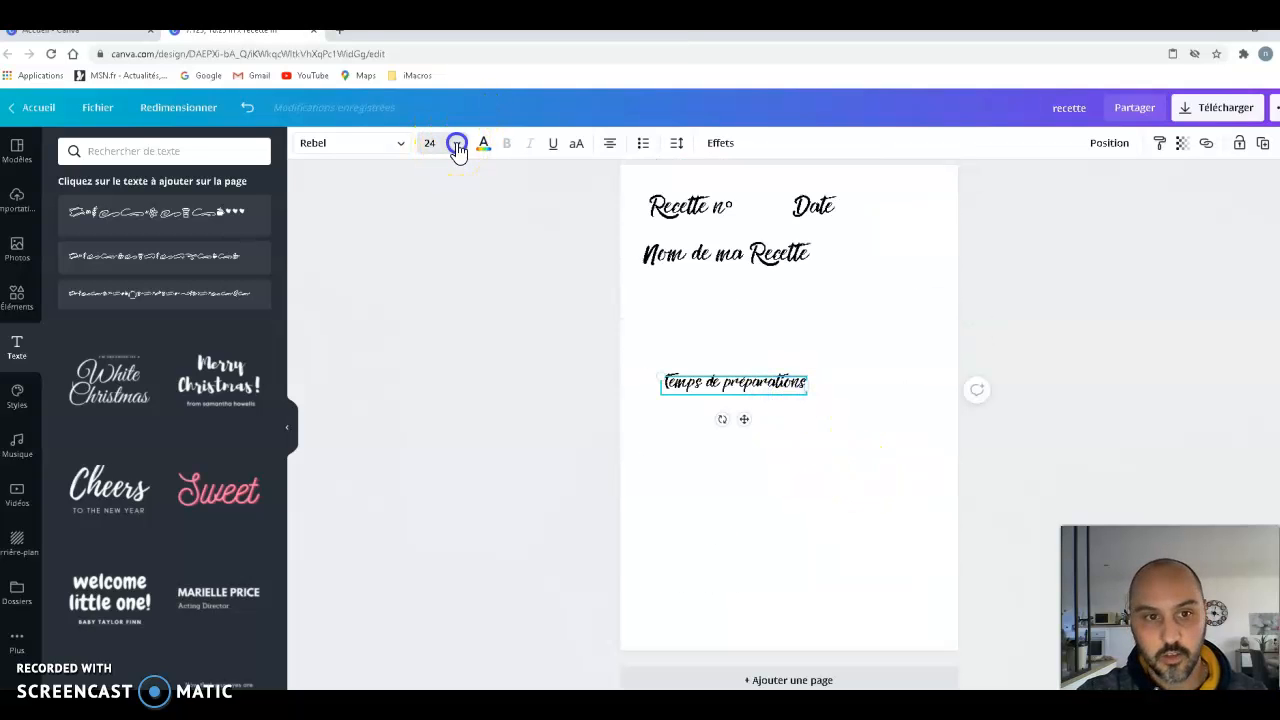
click(455, 296)
drag(742, 414, 730, 346)
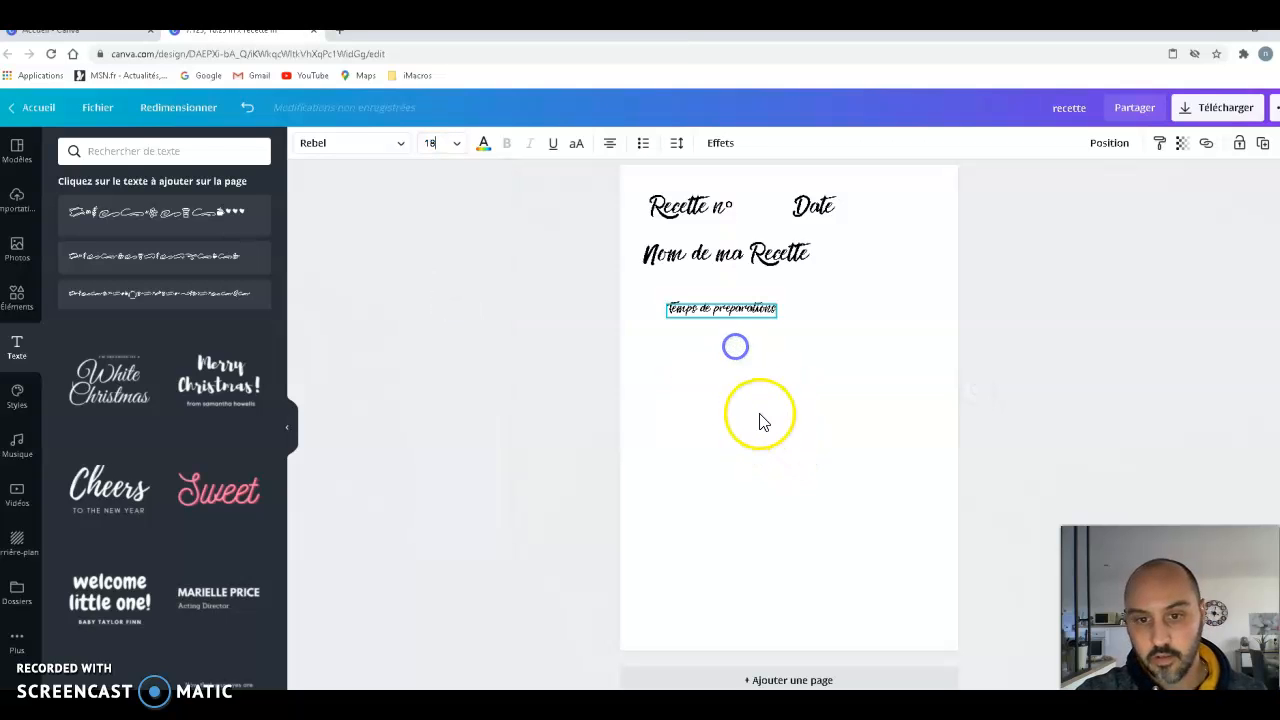
- Copy and paste the "Temps de préparations" label, place the copy below it, and change its text to "Nombre de convives"
right_click(738, 308)
click(790, 327)
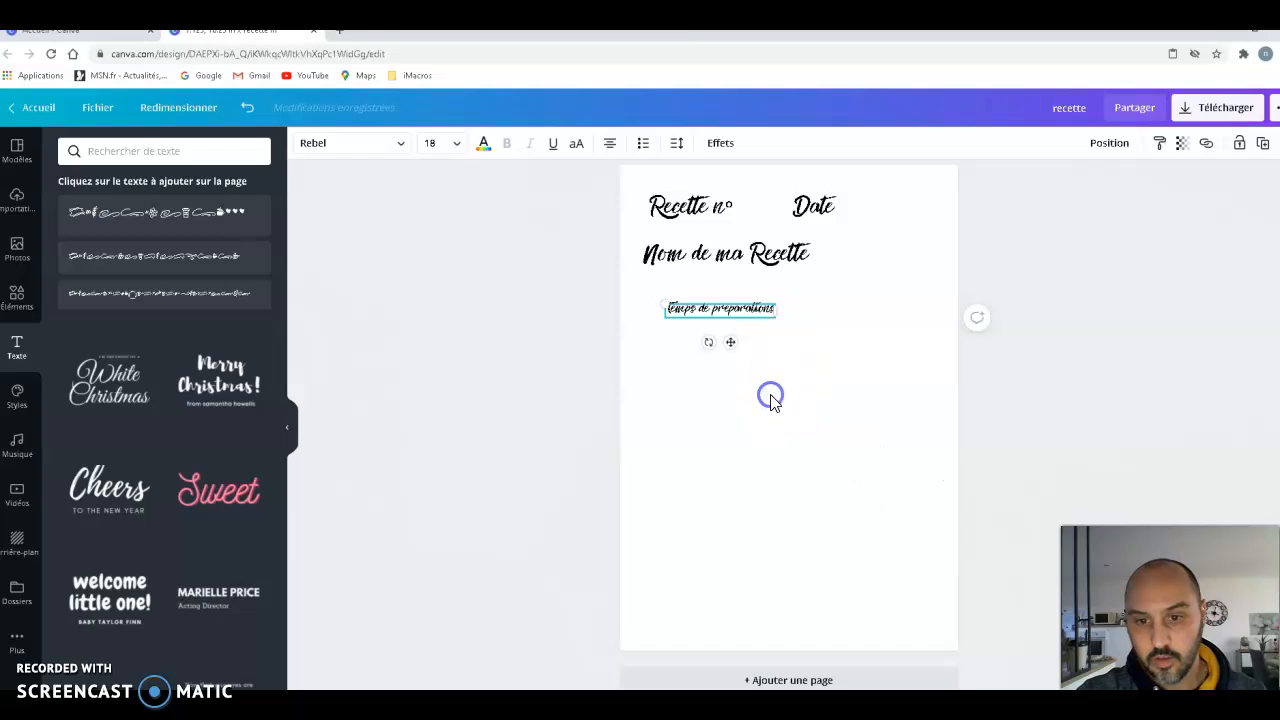
right_click(770, 398)
click(809, 440)
drag(748, 355, 822, 386)
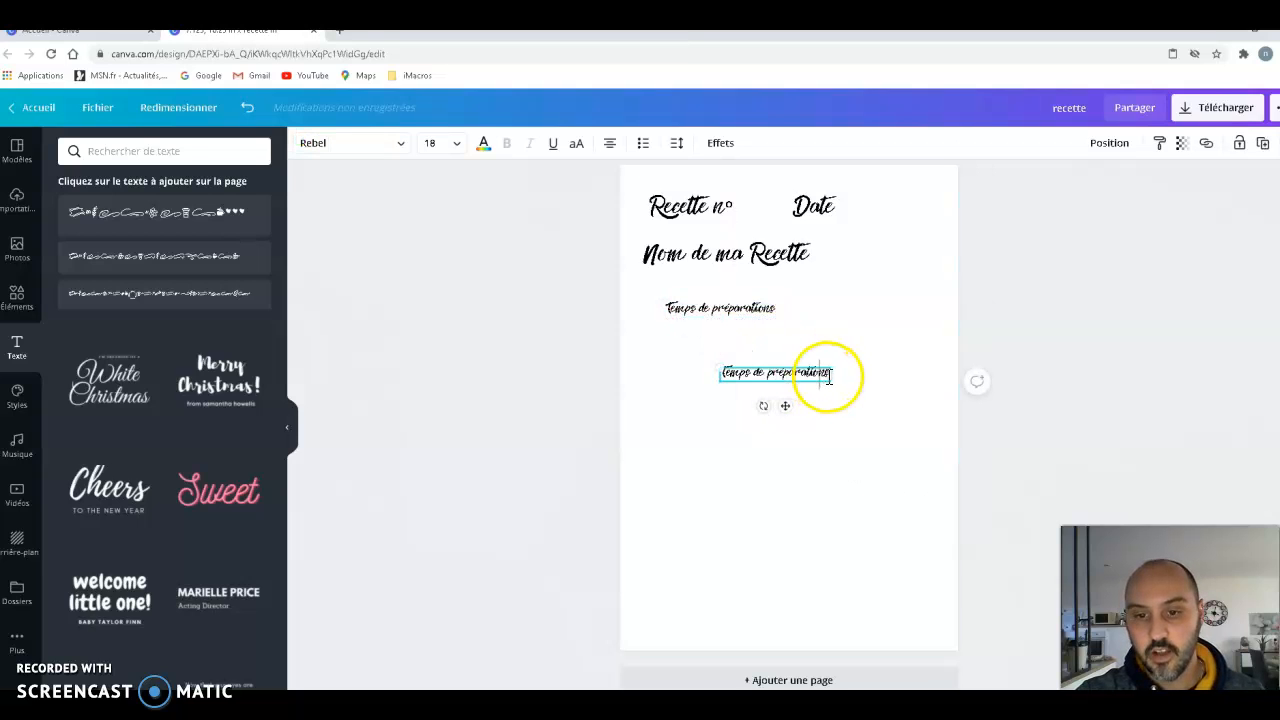
click(682, 370)
click(809, 389)
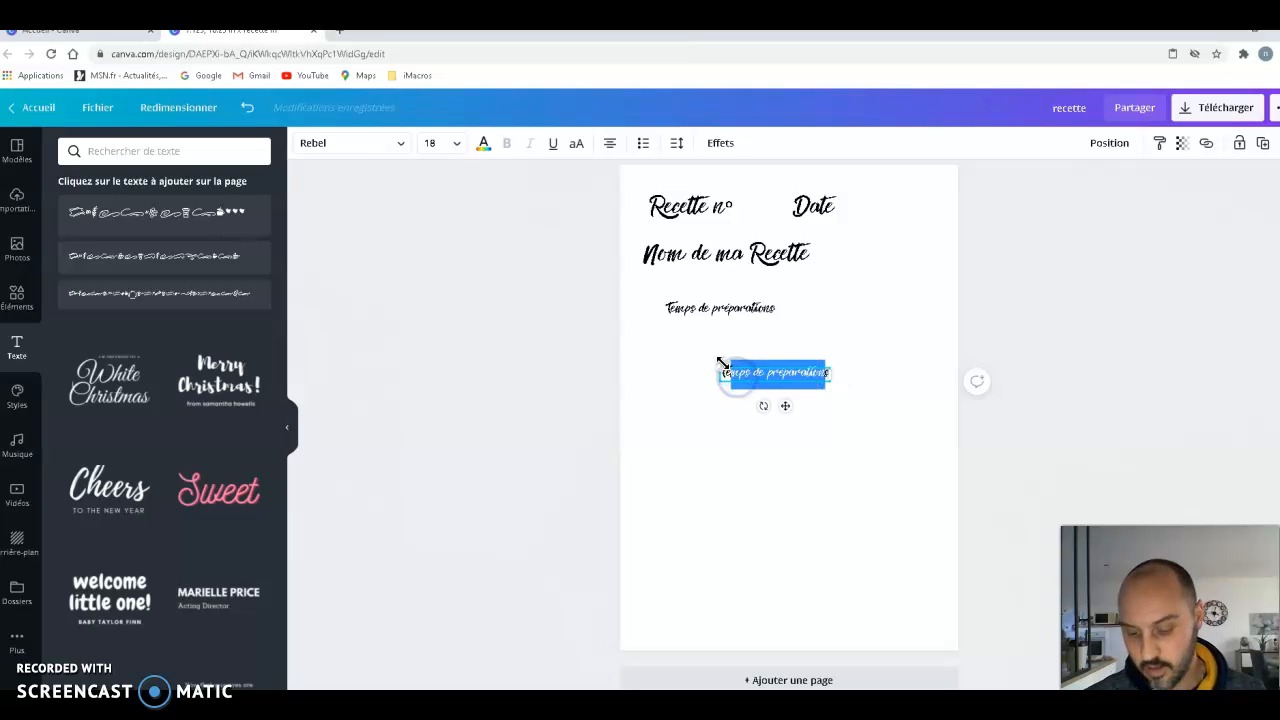
text(te)
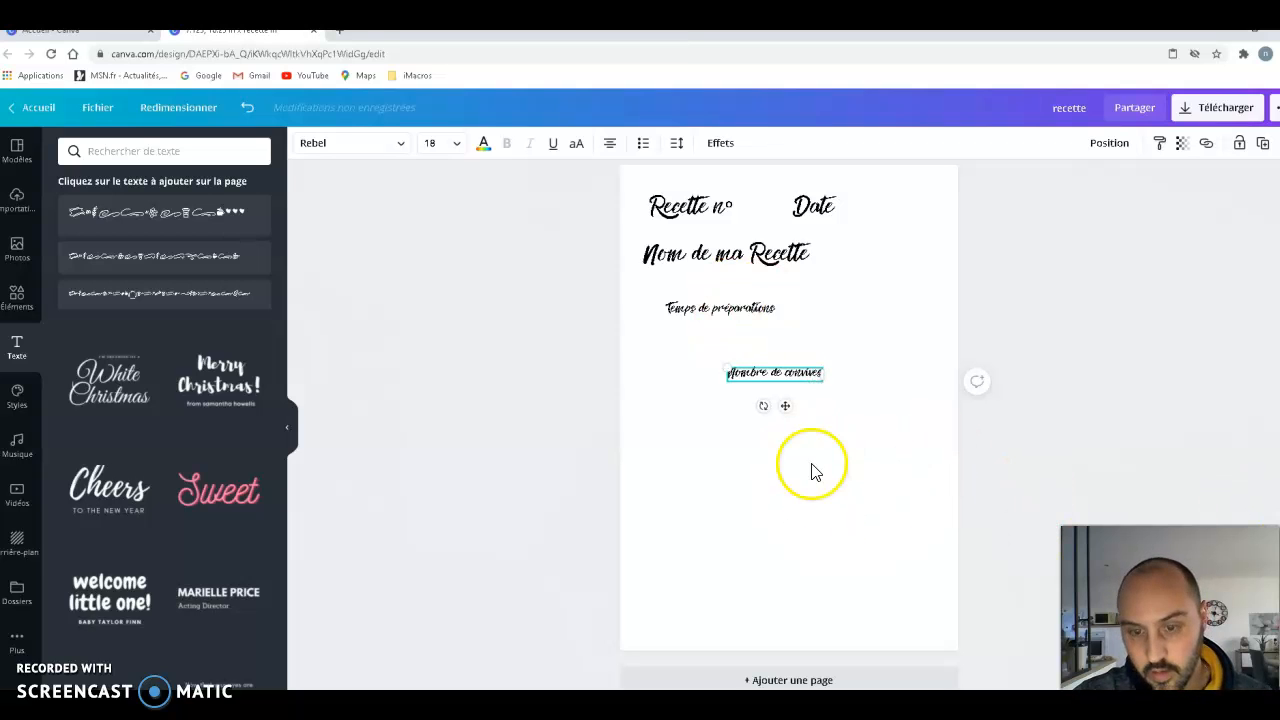
- Paste another copy of the label below "Nombre de convives" and change its text to "Temps de cuisson"
click(765, 430)
double_click(765, 372)
right_click(769, 378)
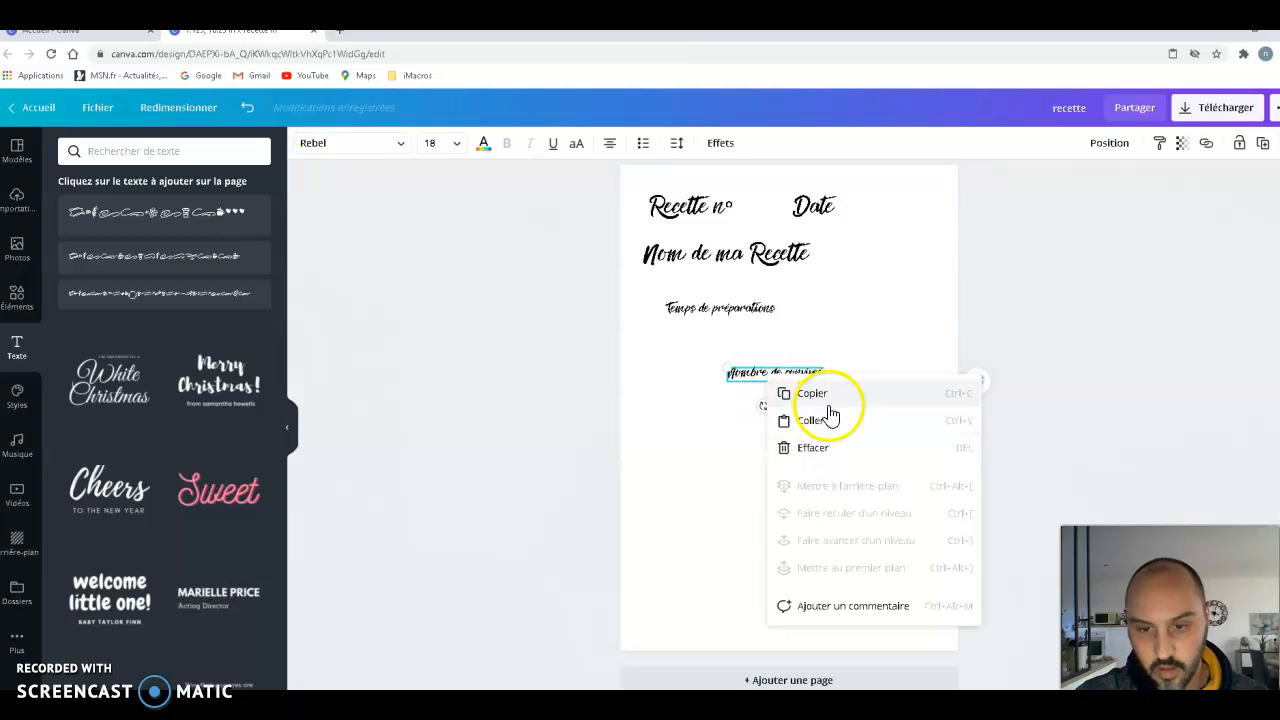
click(820, 419)
drag(753, 410, 849, 501)
click(774, 497)
key(BackSpace)
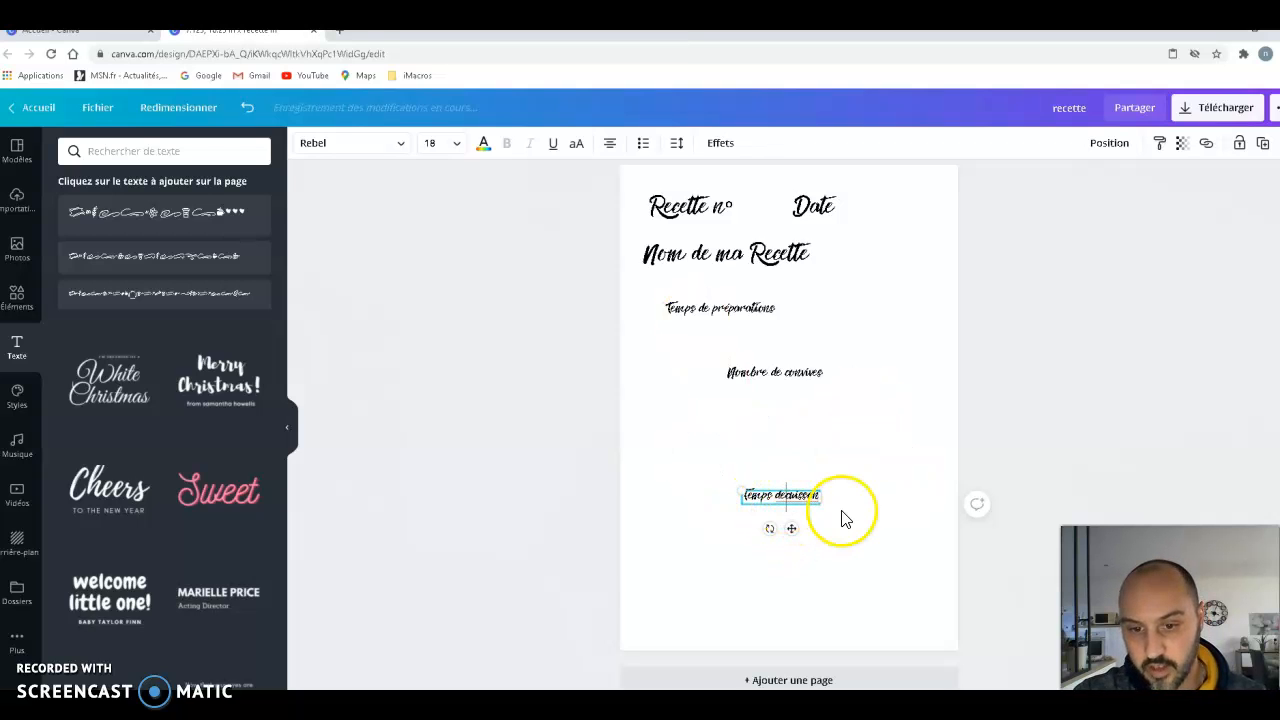
- Arrange "Temps de préparations", "Nombre de convives" and "Temps de cuisson" in one row, in that order, under "Nom de ma Recette"
drag(786, 530, 904, 335)
drag(755, 312, 714, 301)
drag(766, 377, 791, 304)
- Paste another "Temps de préparations" label, place it below the row of three labels, and shorten its text to "préparations"
scroll(760, 400, up, 3)
scroll(778, 428, up, 8)
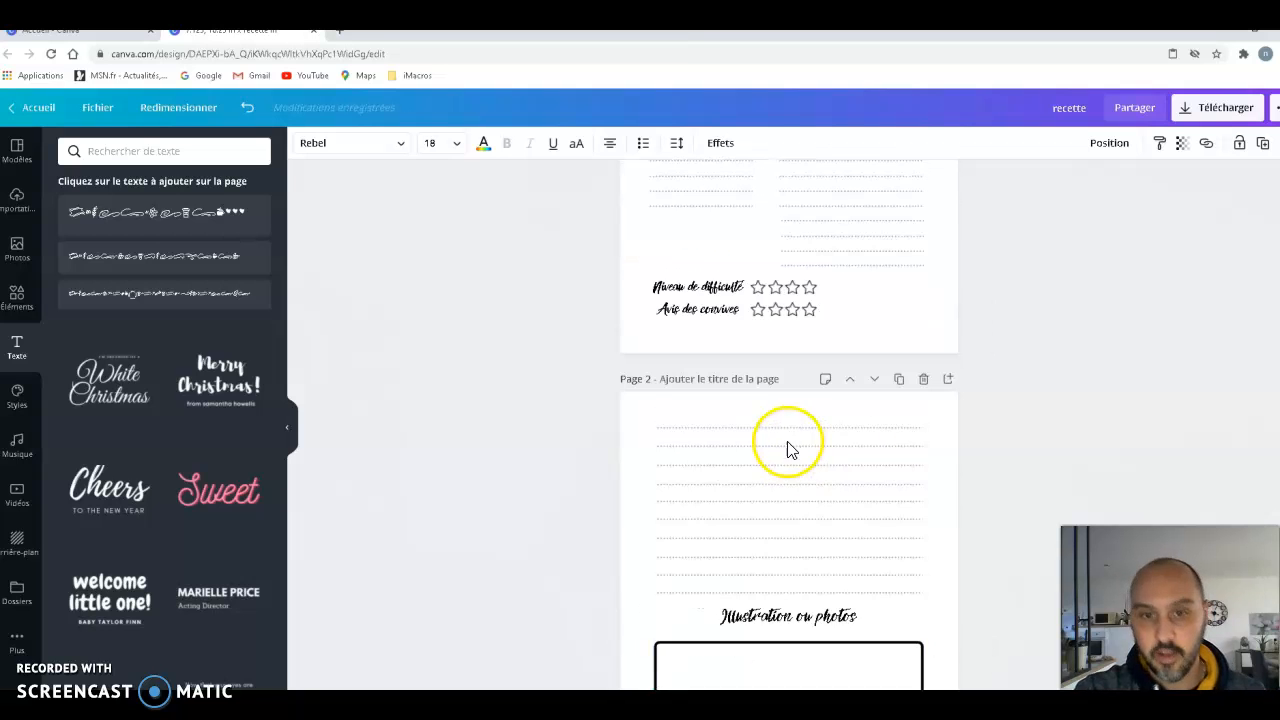
scroll(790, 460, down, 11)
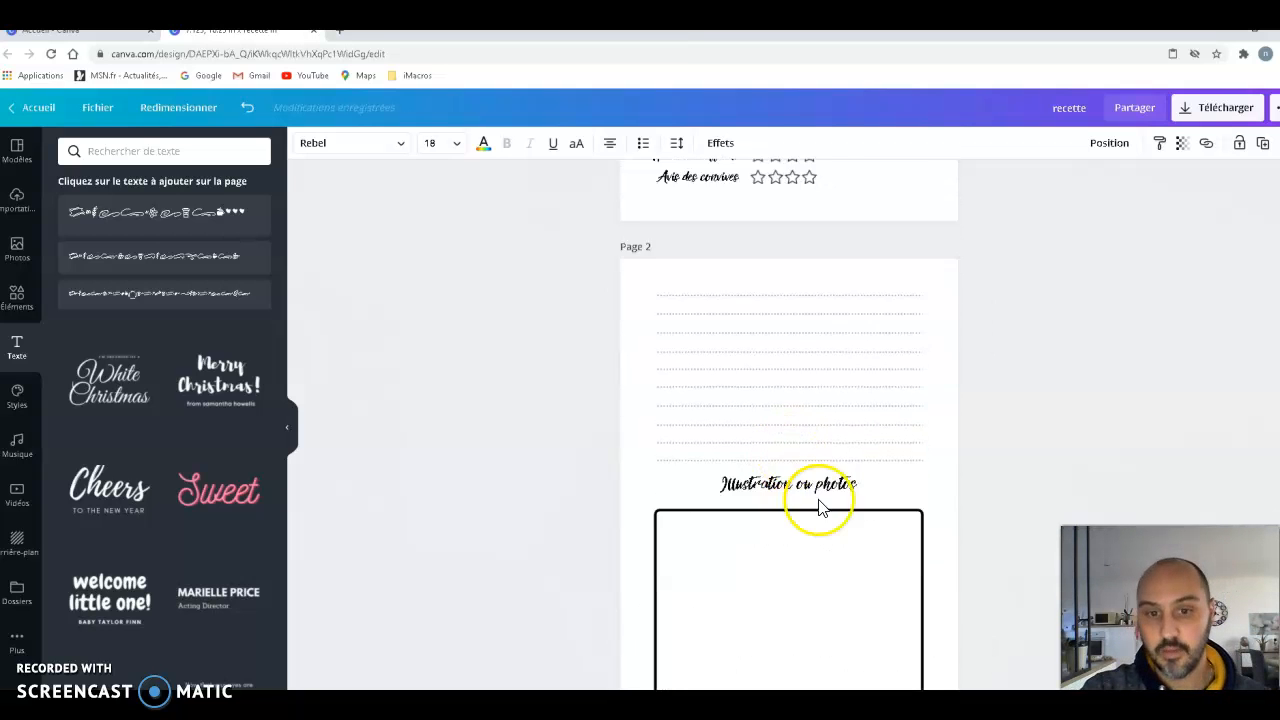
right_click(758, 392)
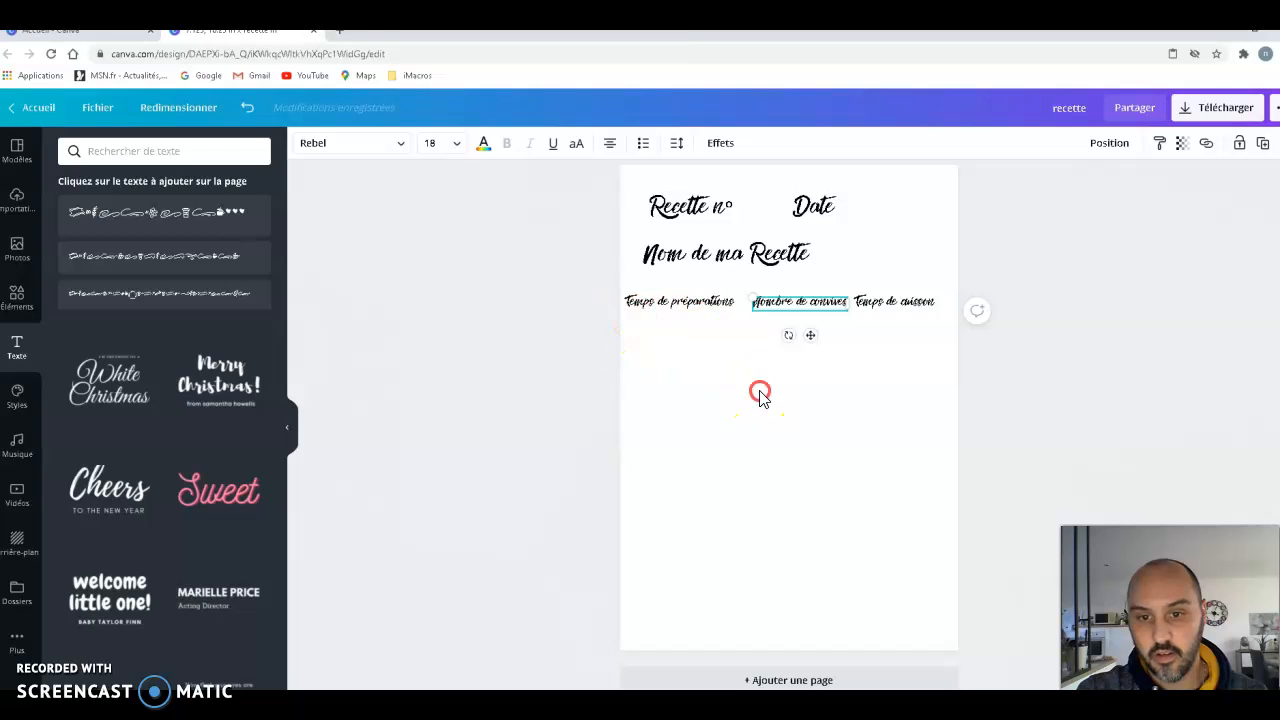
click(820, 436)
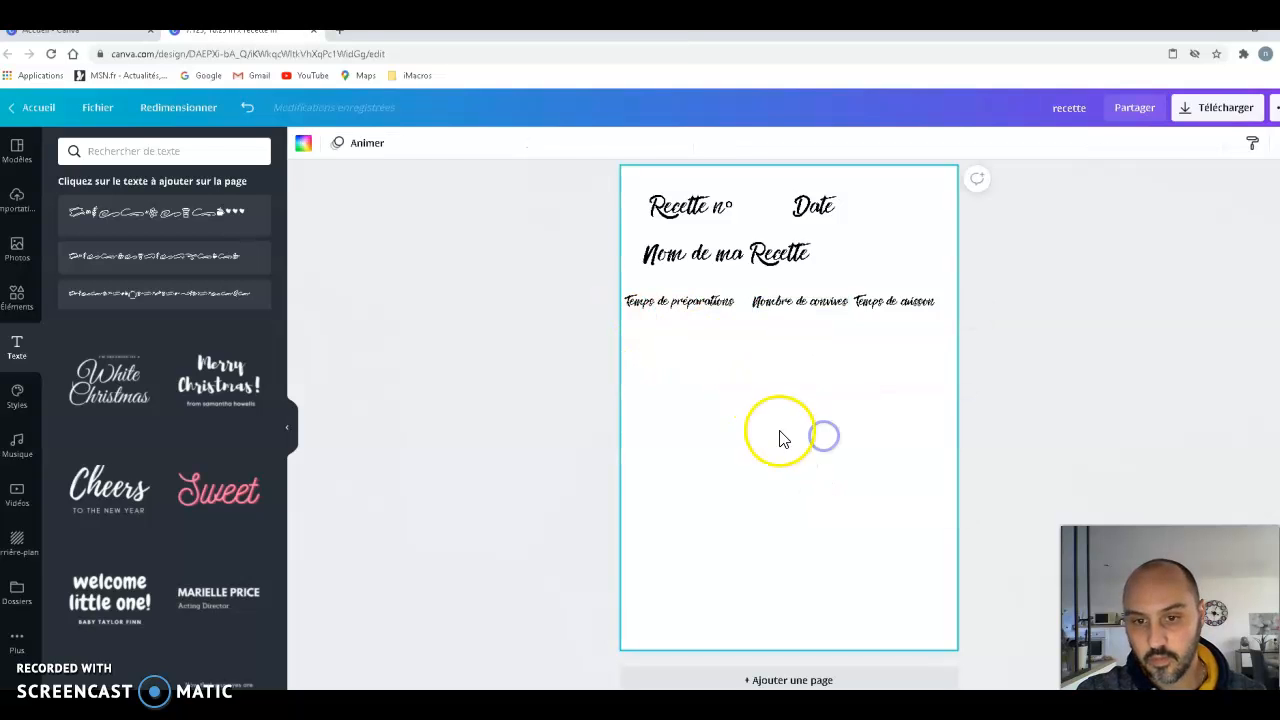
drag(729, 344, 729, 446)
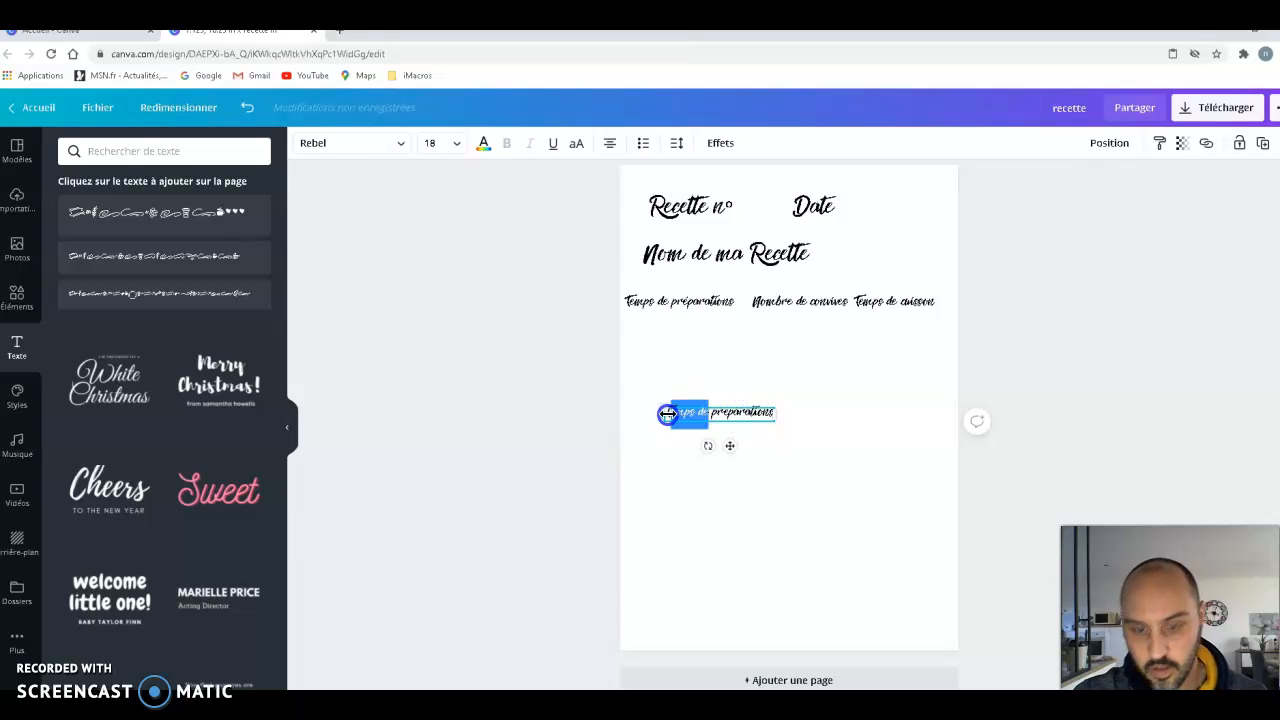
key(BackSpace)
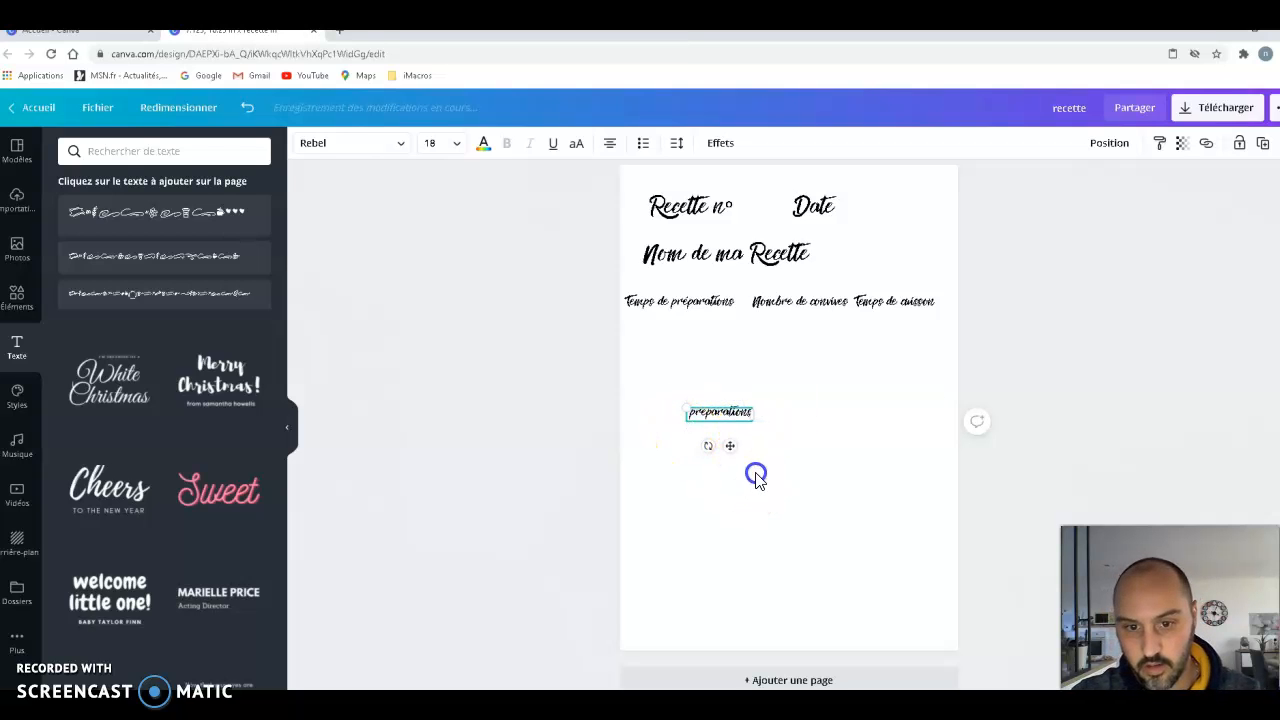
- Paste one more "Temps de préparations" label and place it just above the "préparations" label
click(778, 384)
right_click(779, 396)
click(810, 430)
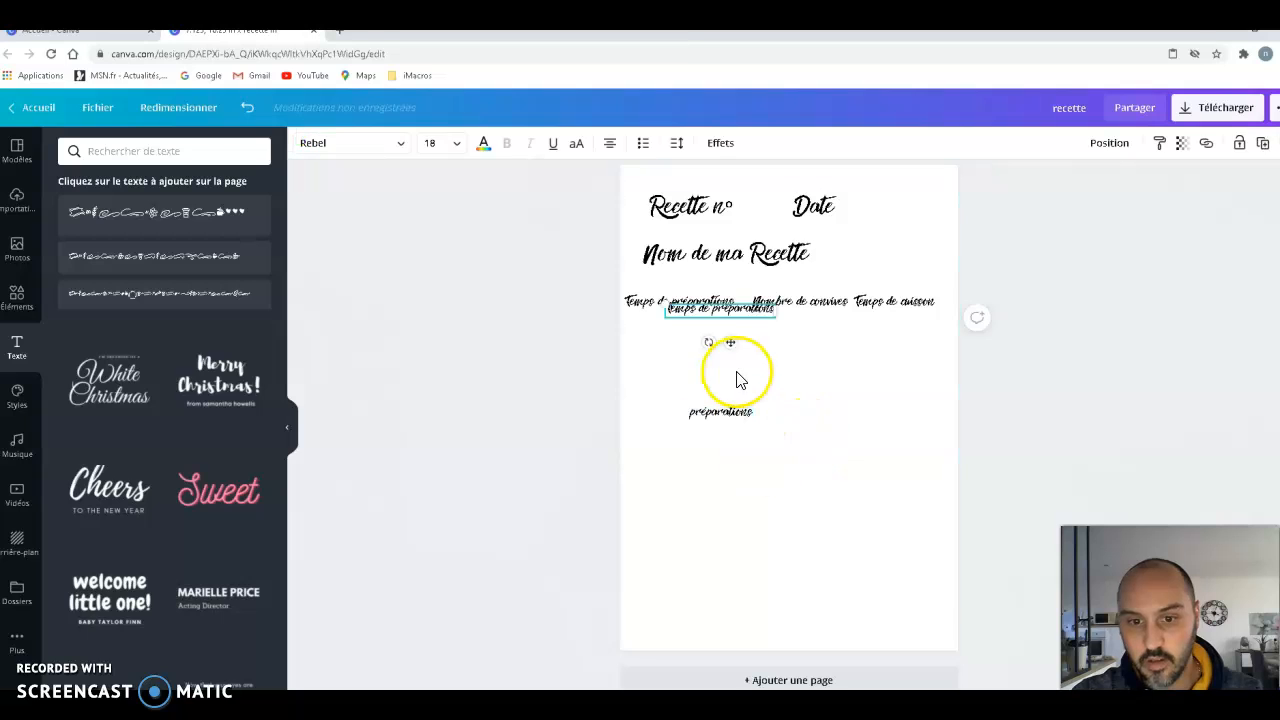
drag(732, 371, 744, 399)
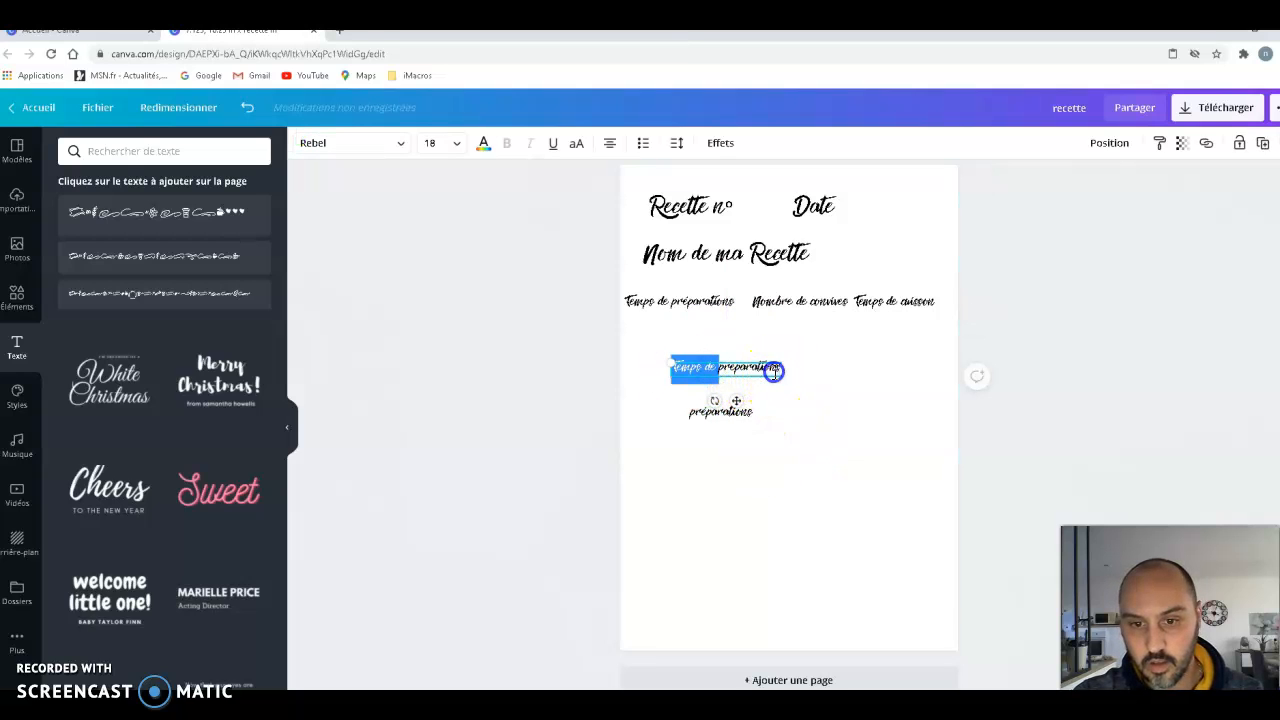
- Change the new label's text to "Ingrédients" and set it on one line with "préparations", with "Ingrédients" on the page's left half
click(678, 368)
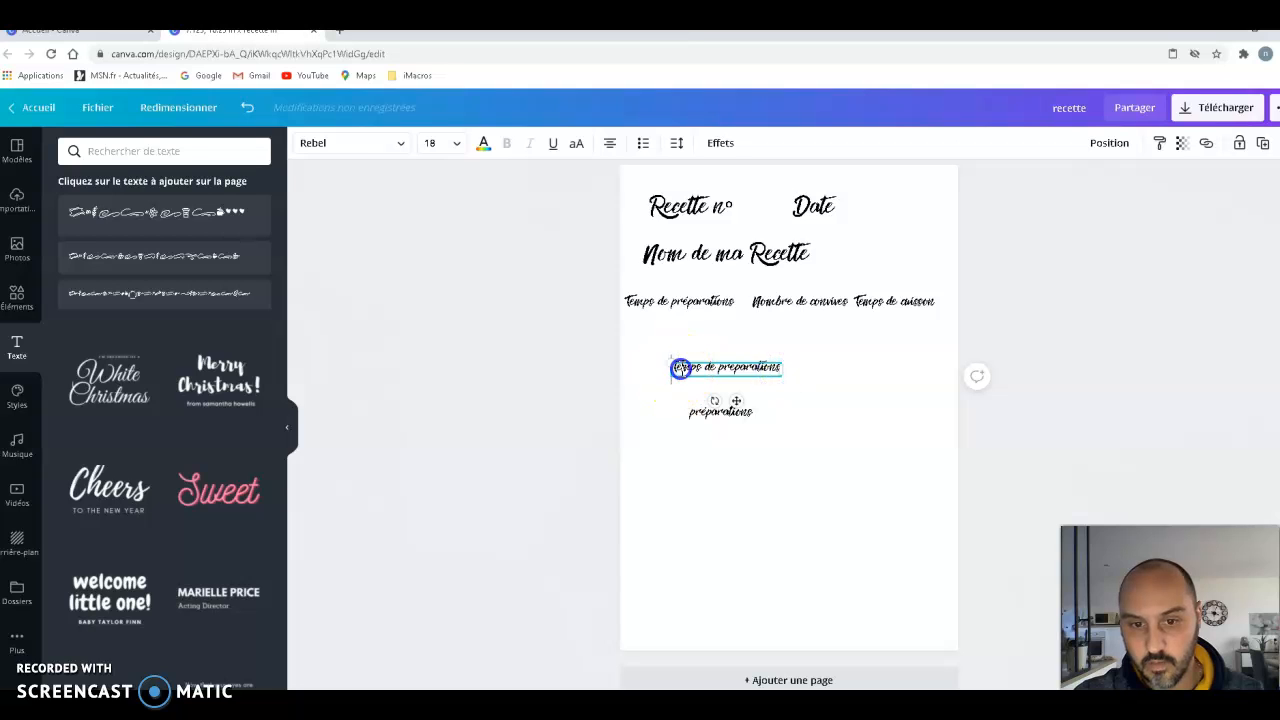
drag(680, 368, 784, 367)
key(BackSpace)
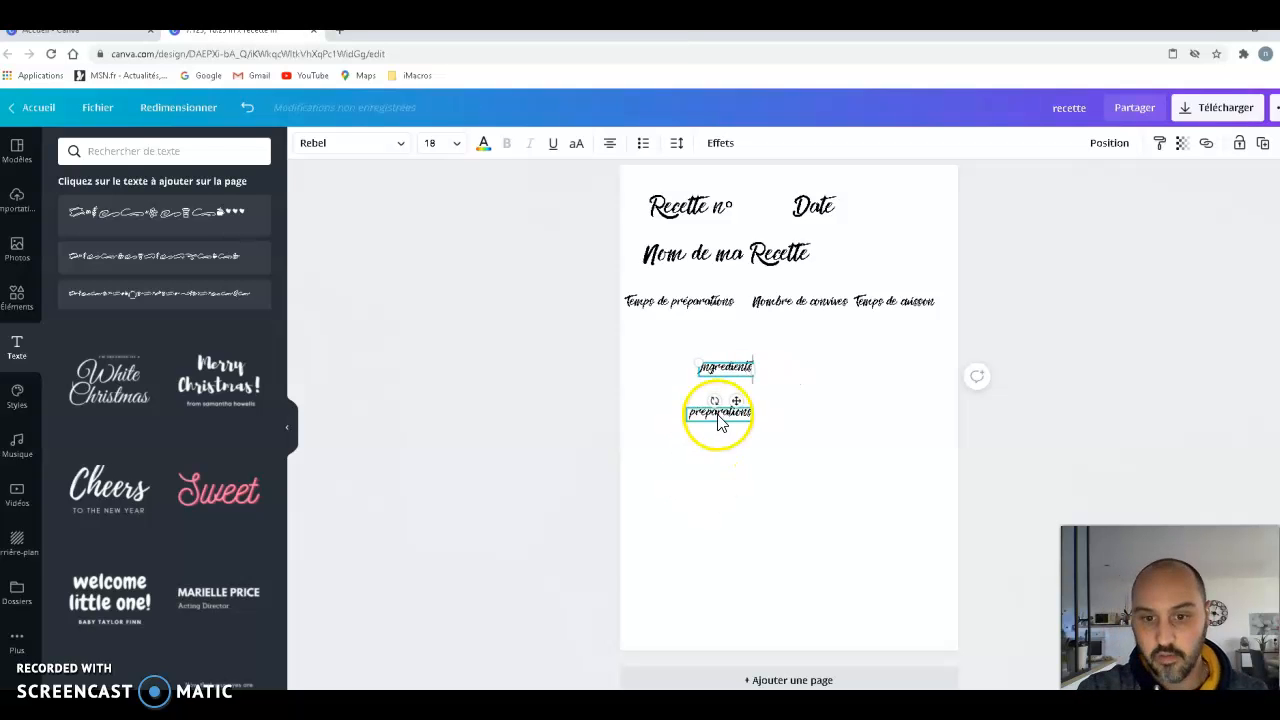
drag(736, 401, 874, 372)
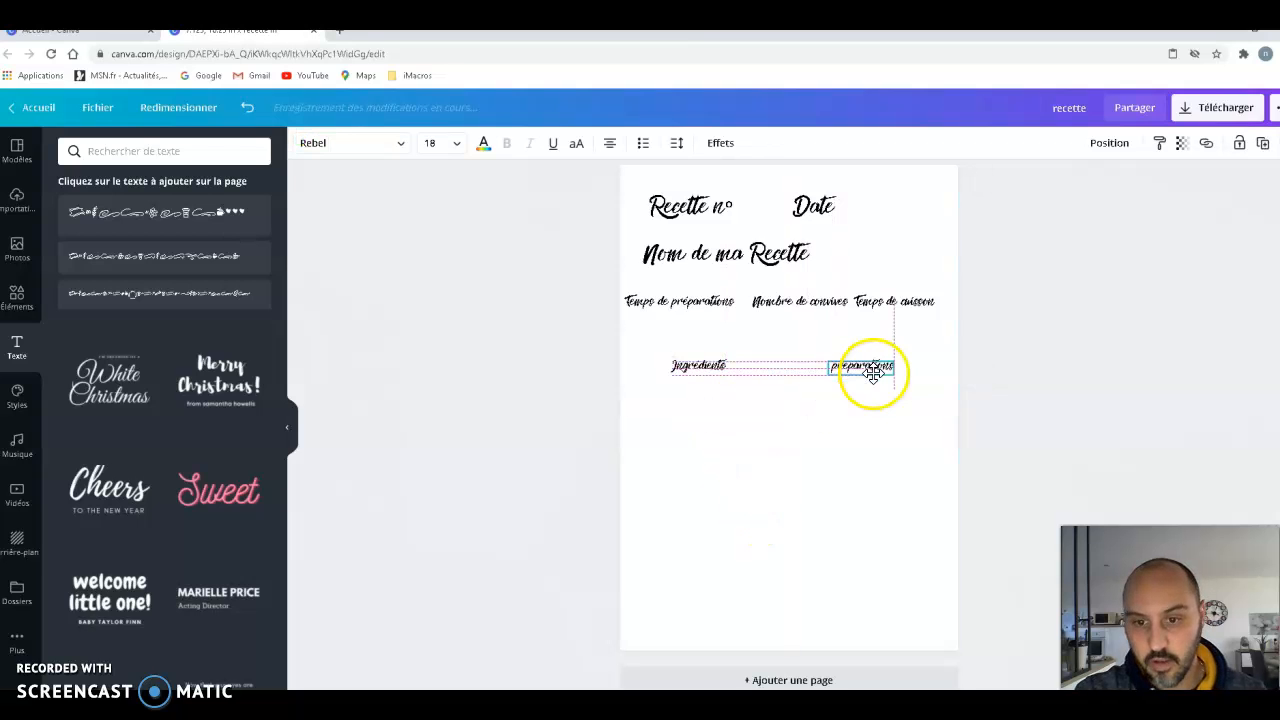
- Paste another "Temps de préparations" label, place it near the bottom of the page, and change its text to "Niveau de difficulté"
click(792, 562)
right_click(738, 453)
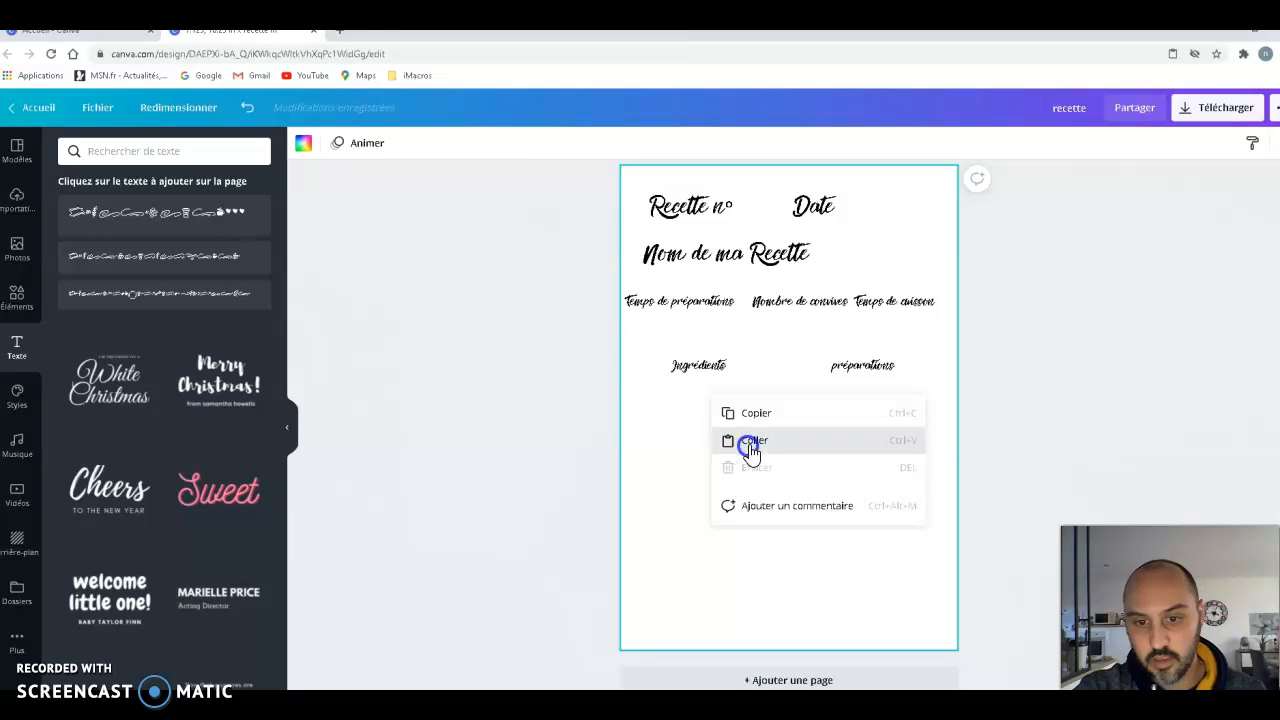
click(738, 442)
drag(734, 372, 676, 546)
key(BackSpace)
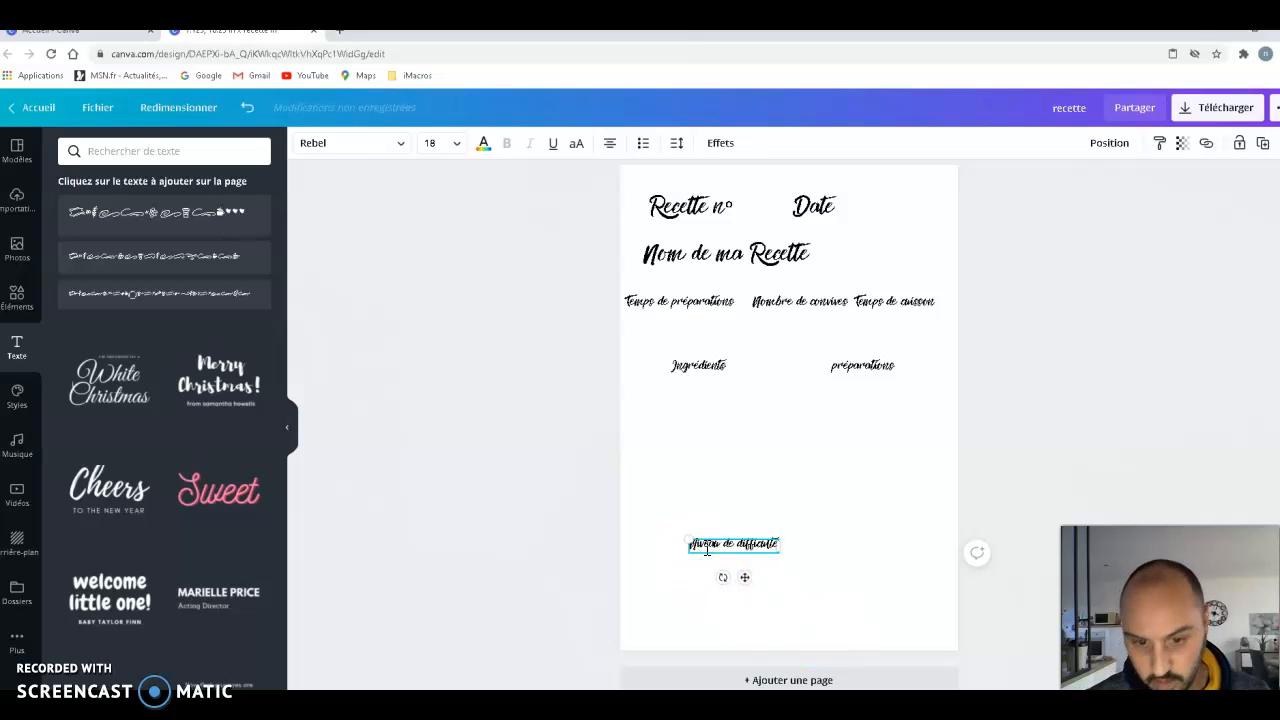
click(757, 537)
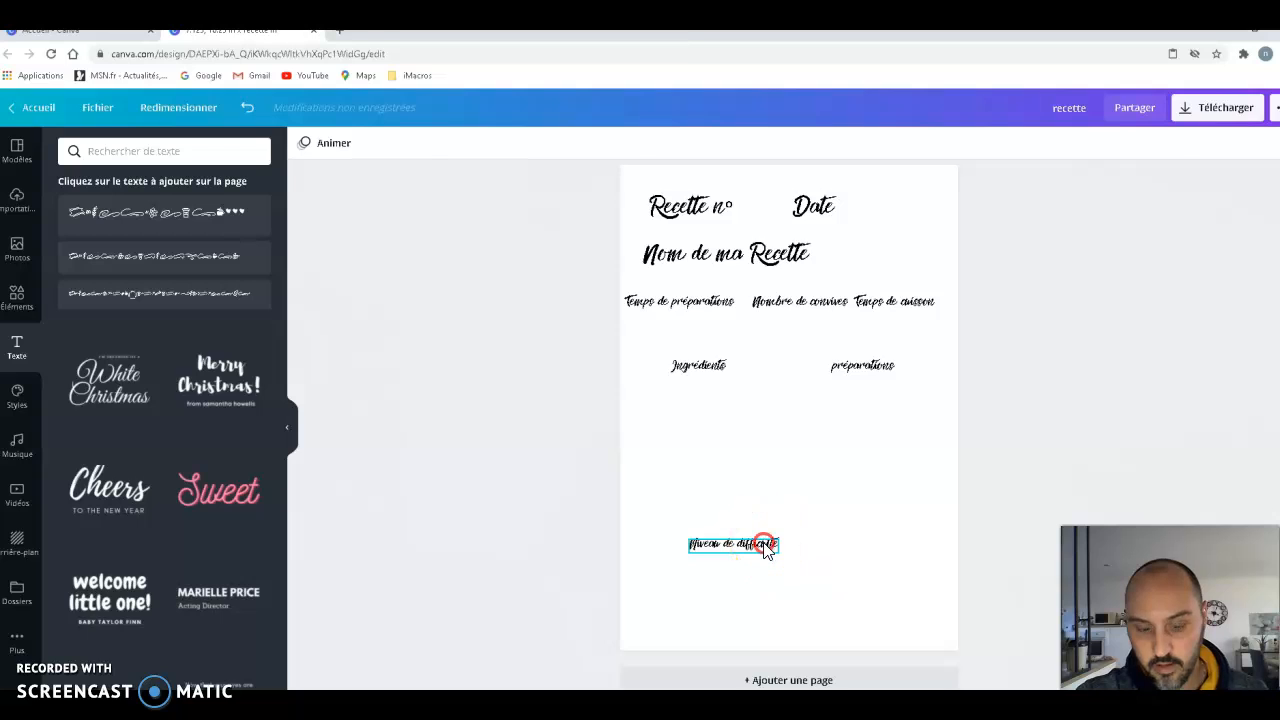
- Paste one more "Temps de préparations" label below "Niveau de difficulté", change its text to "Avis", and centre it roughly under that label
right_click(764, 547)
click(805, 518)
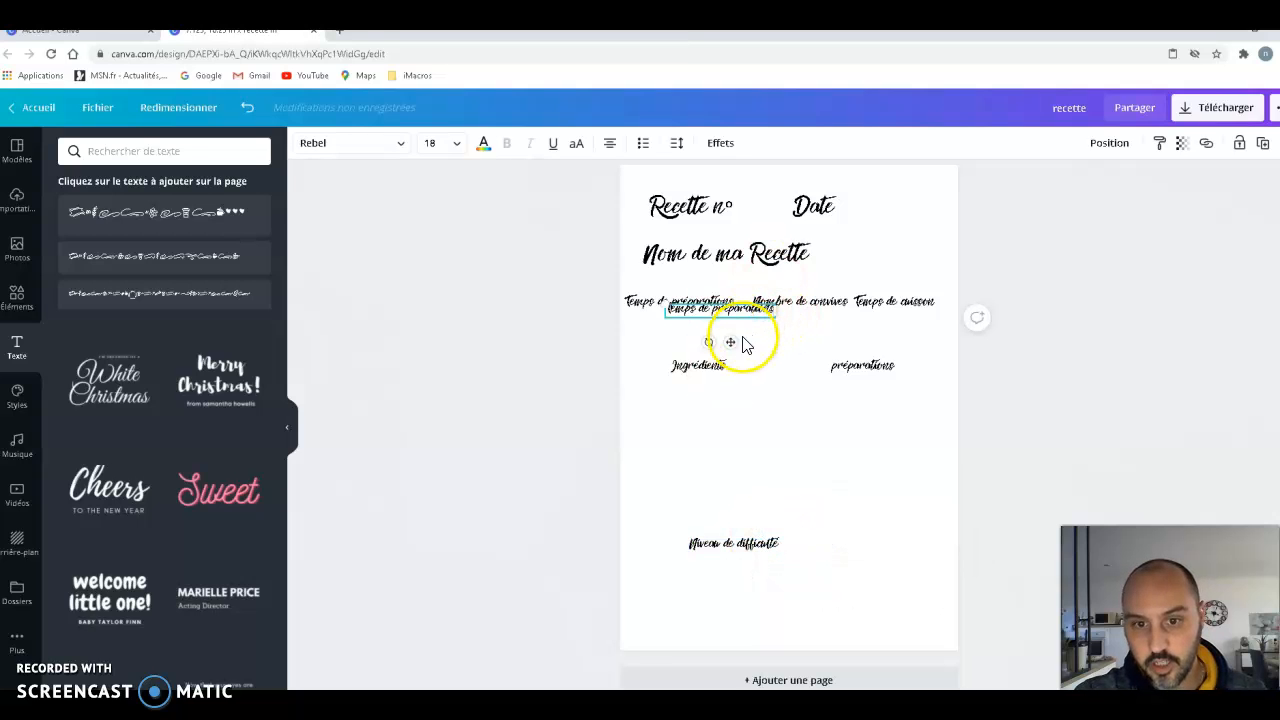
drag(740, 375, 774, 606)
click(715, 578)
drag(711, 578, 832, 568)
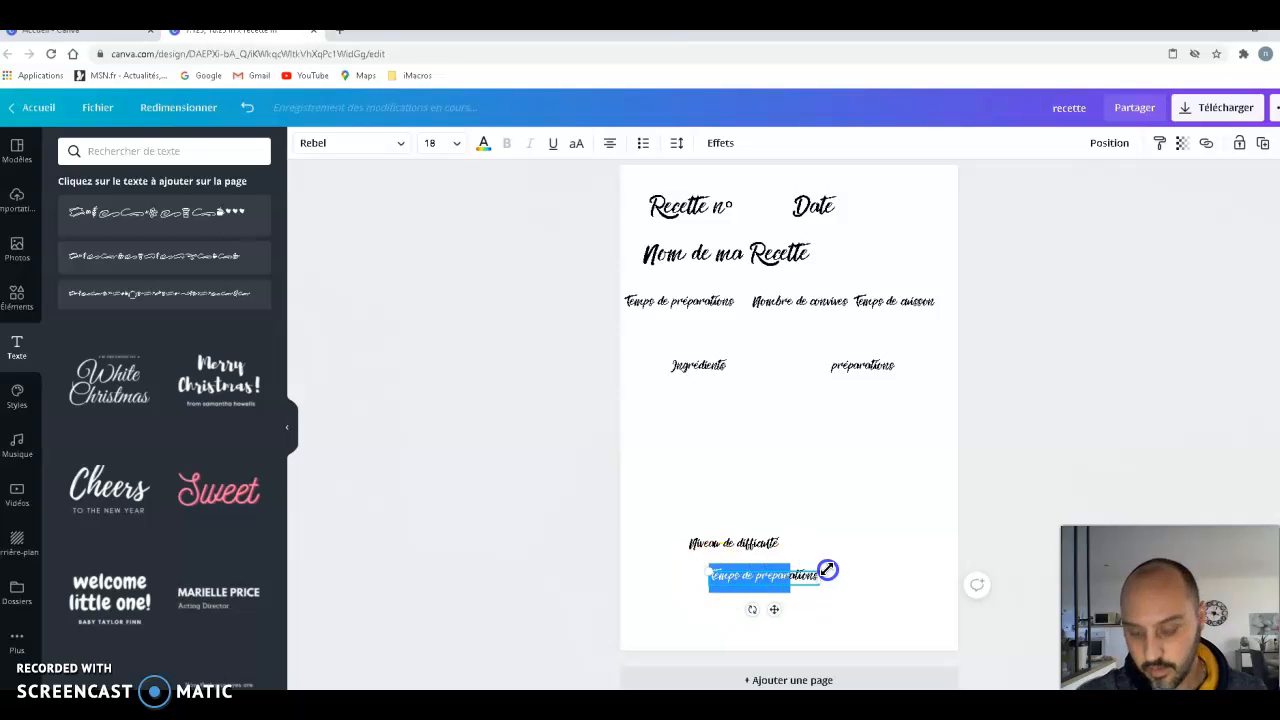
key(BackSpace)
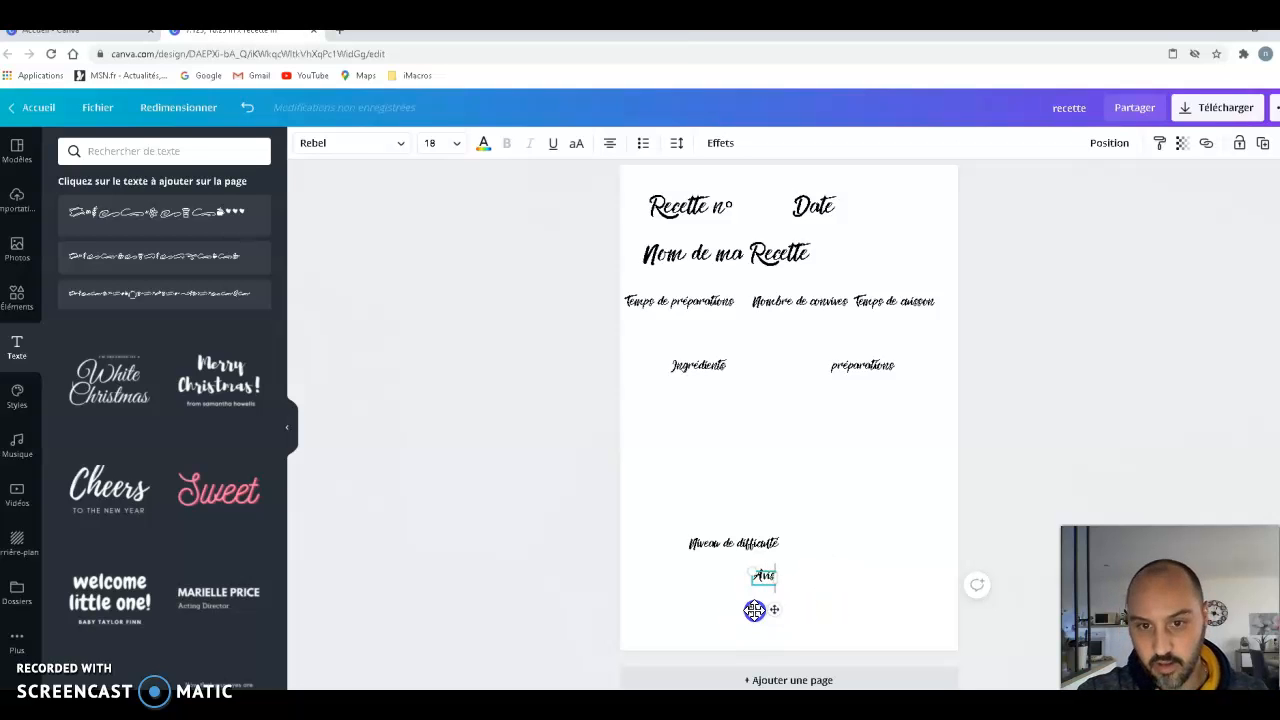
drag(754, 610, 728, 612)
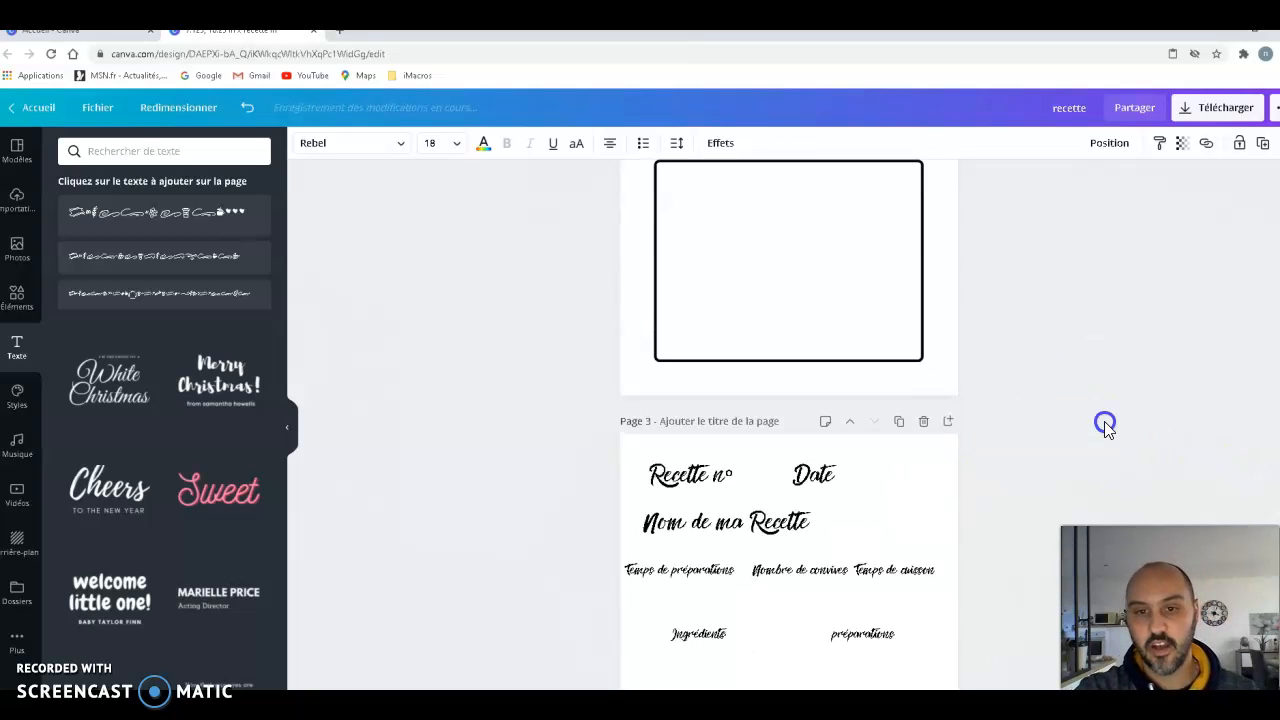
- Following the model on page 1, shift "Date" slightly right and set "Nom de ma Recette" closely under "Recette n°", aligned to its left edge
scroll(1106, 423, up, 10)
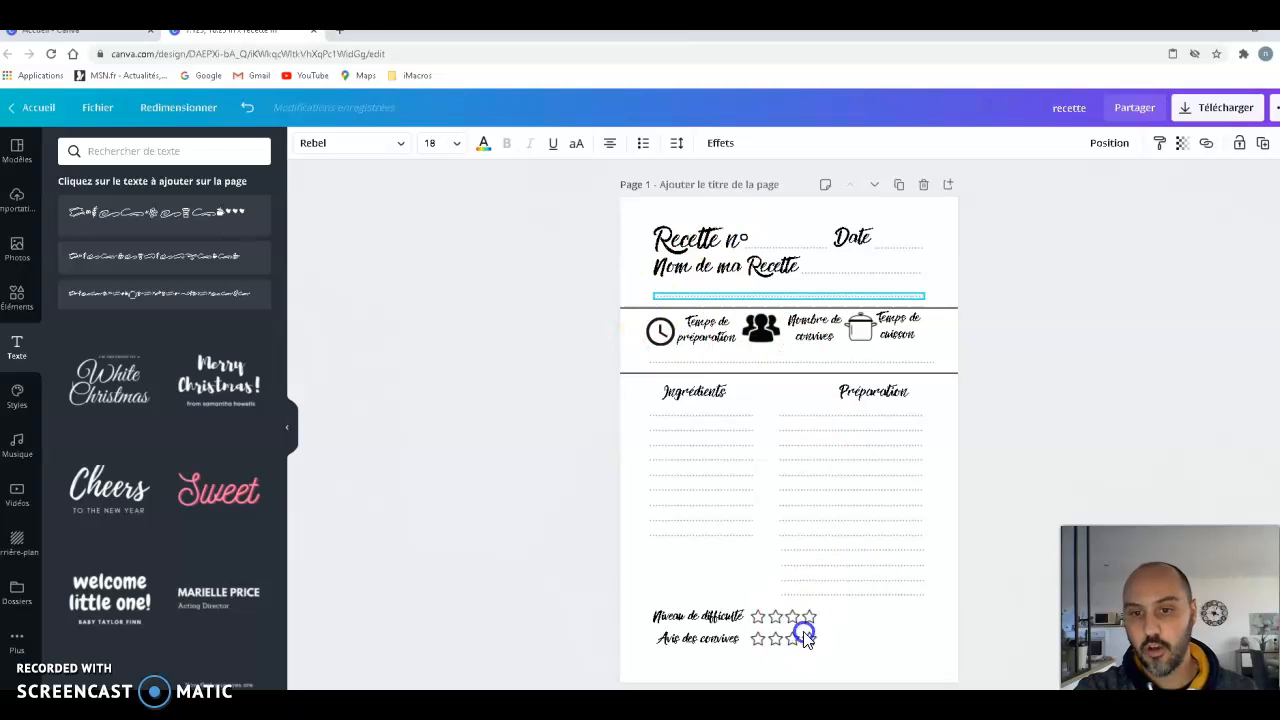
scroll(1078, 418, down, 5)
scroll(1077, 418, down, 7)
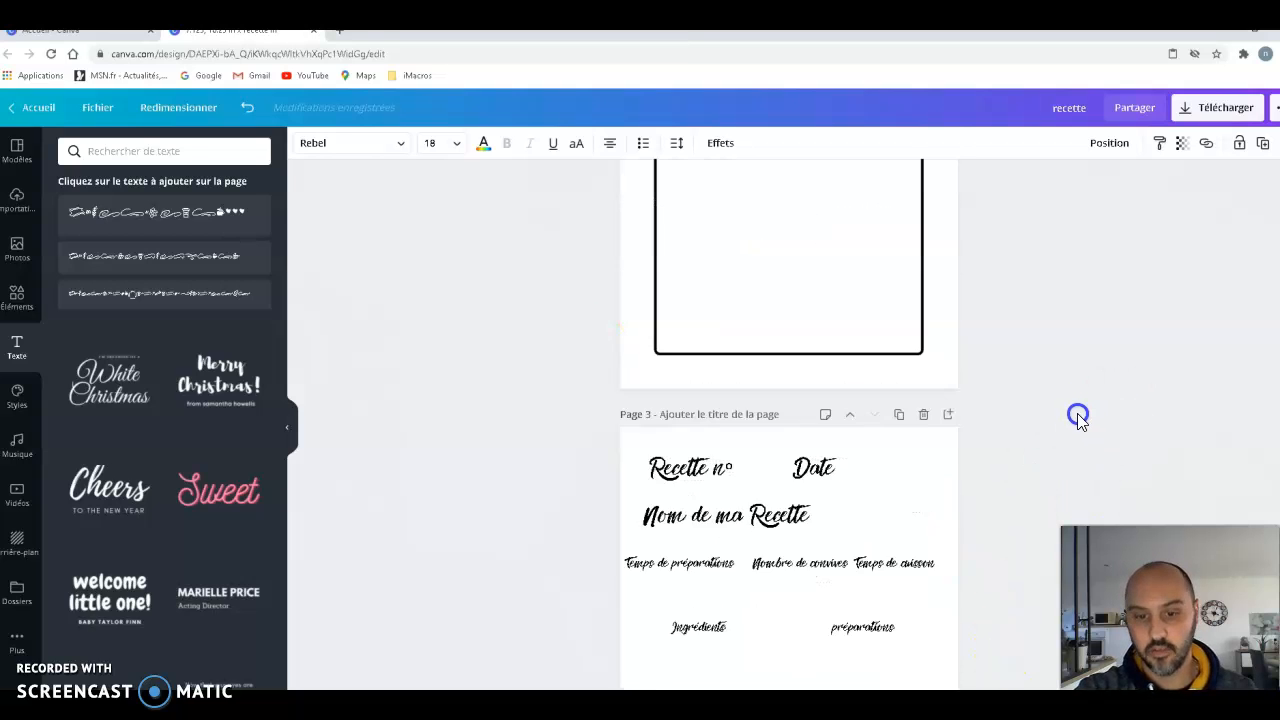
click(664, 214)
mouse_move(822, 218)
mouse_down()
mouse_move(857, 210)
mouse_move(826, 207)
mouse_up()
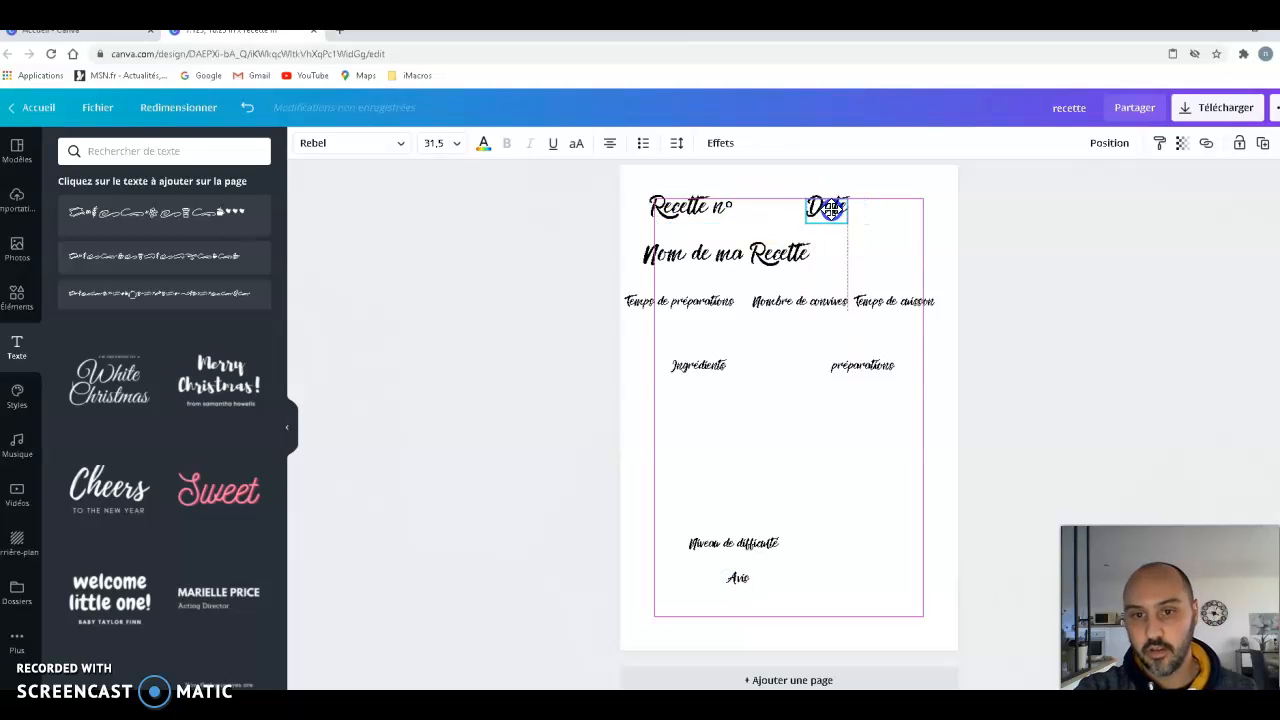
drag(762, 256, 766, 236)
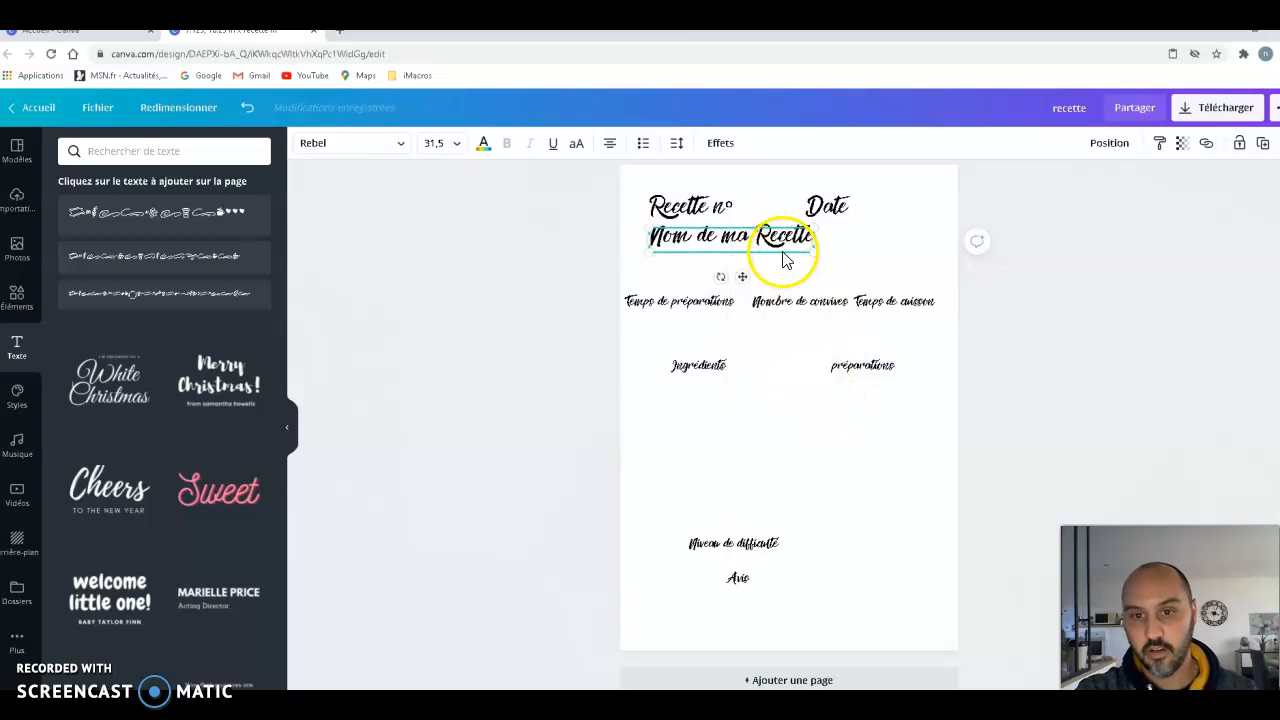
drag(779, 244, 778, 247)
click(777, 344)
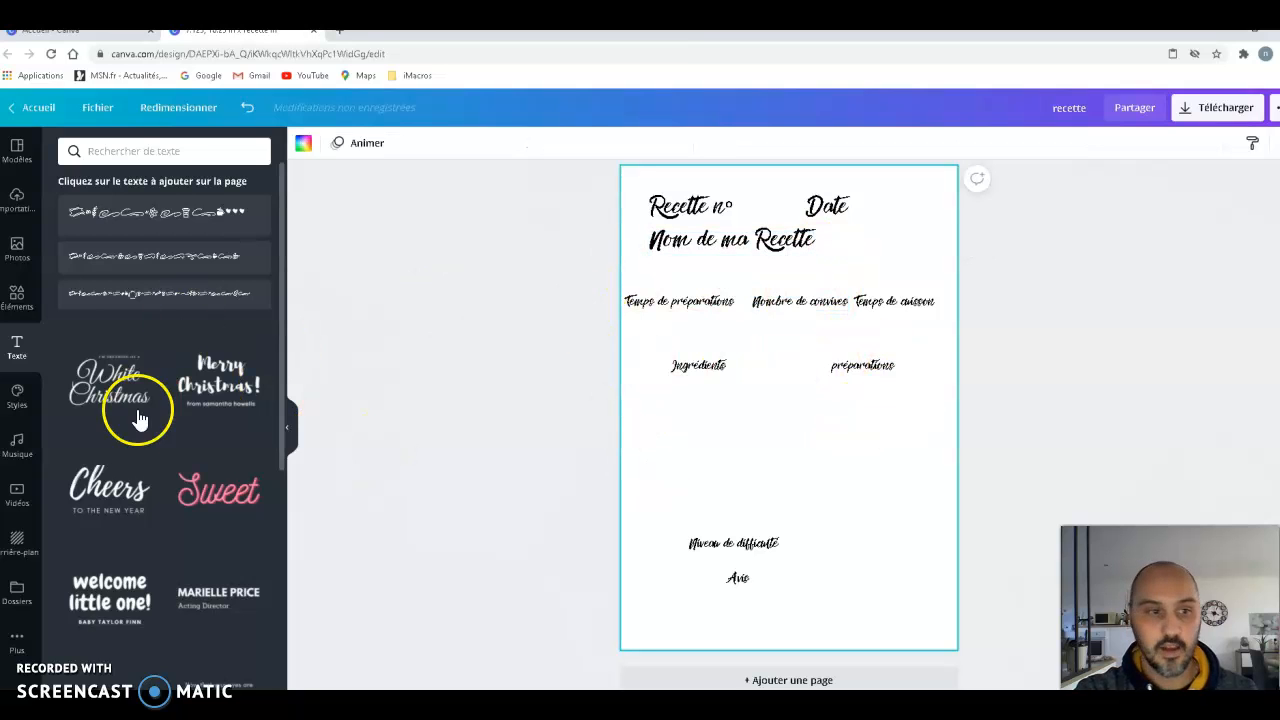
- Add a dotted line below "Ingrédients" and "préparations", colour it light grey, and scale it down to about 1.3 wide
click(17, 296)
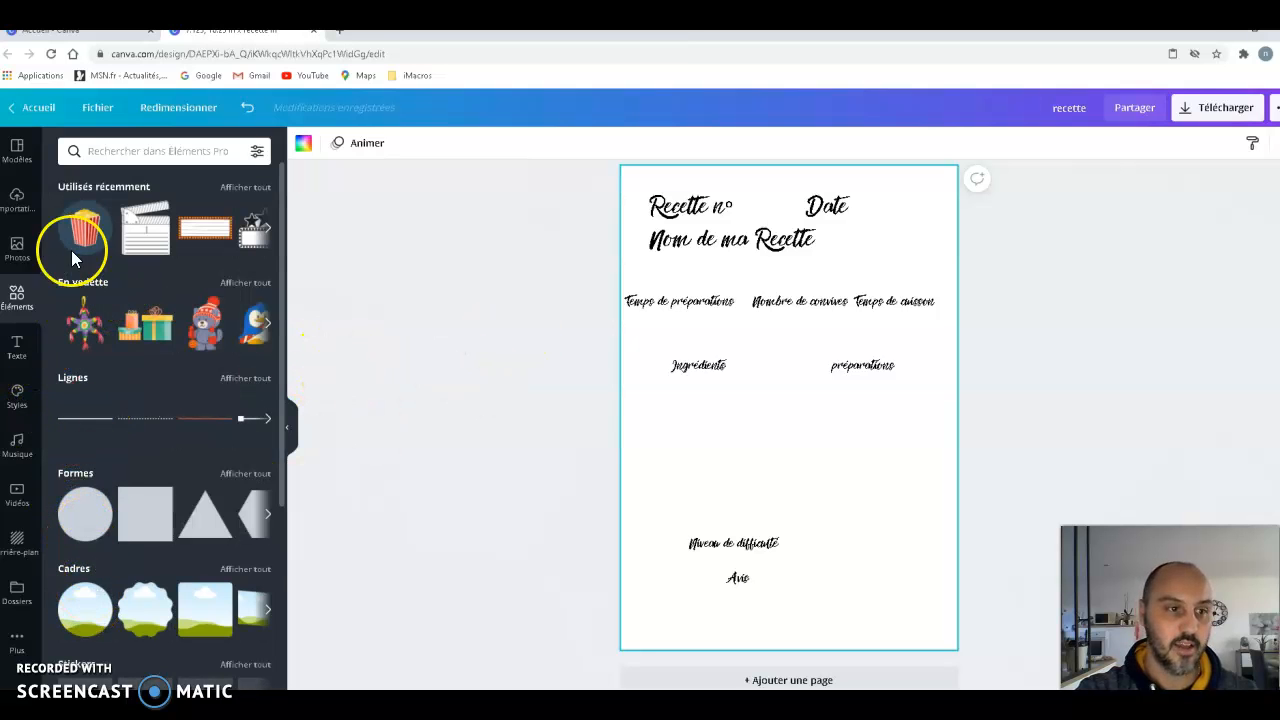
drag(149, 421, 788, 407)
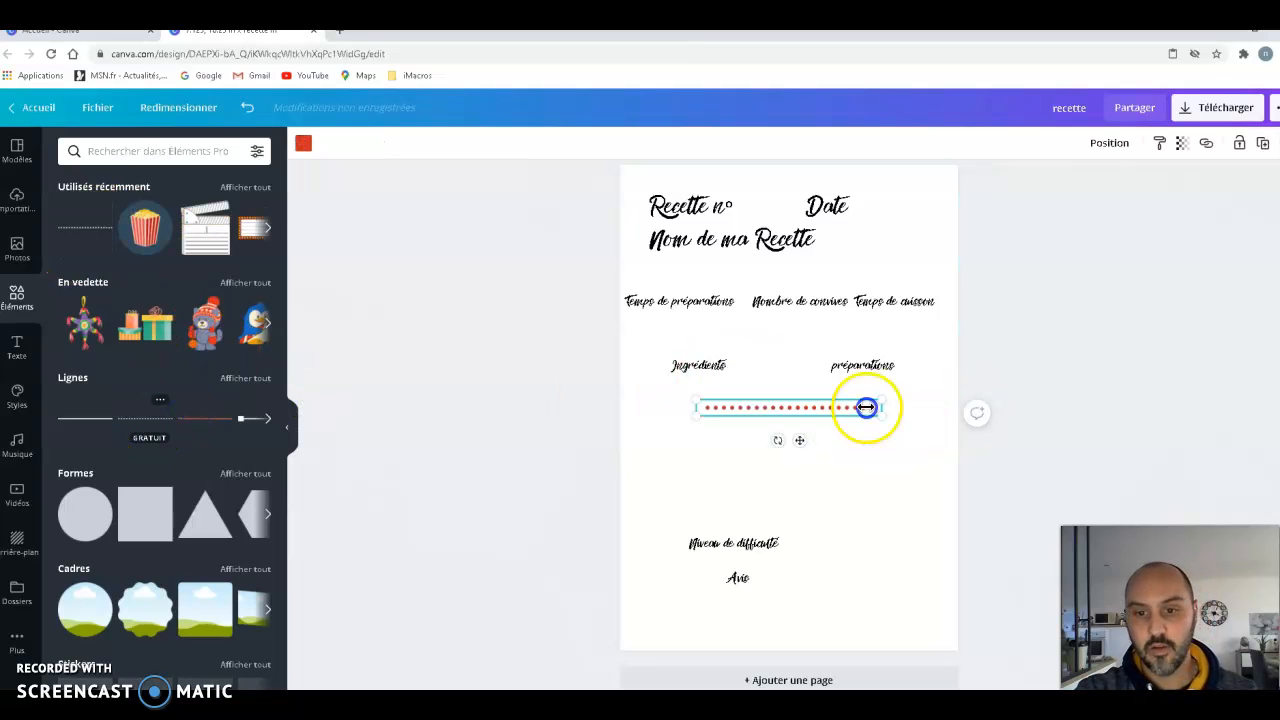
click(305, 148)
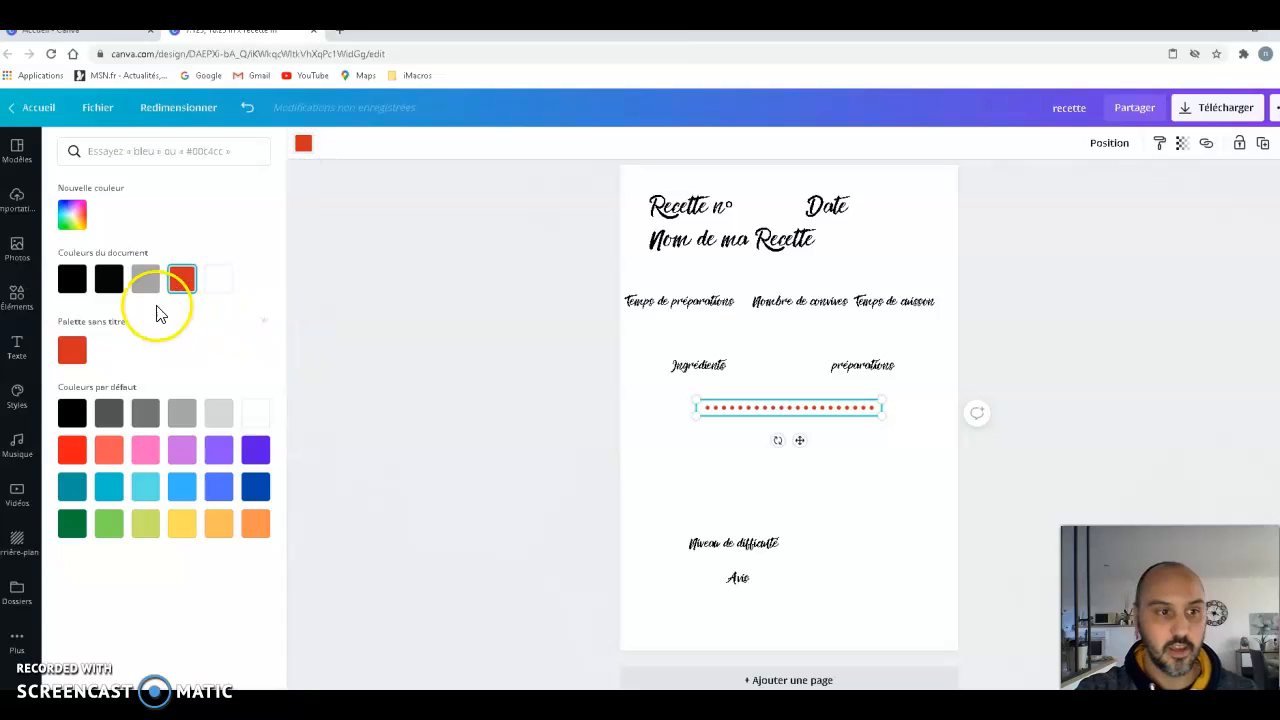
click(219, 413)
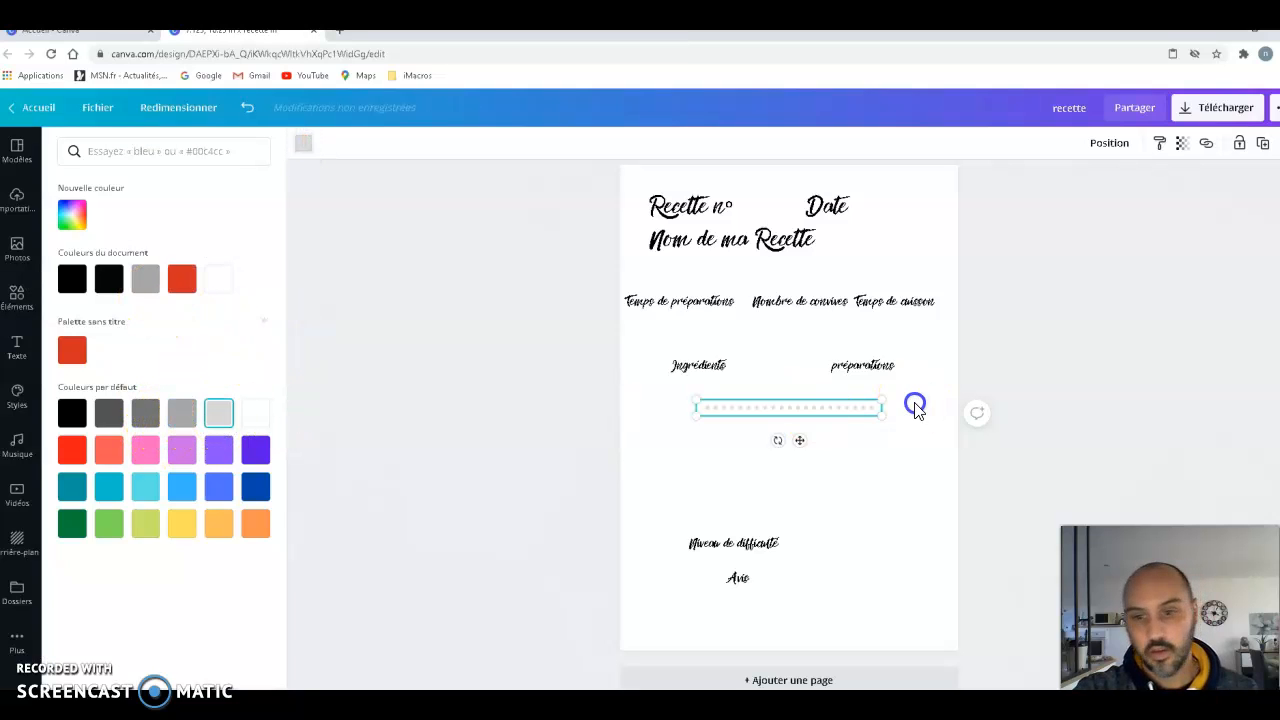
drag(798, 413, 760, 421)
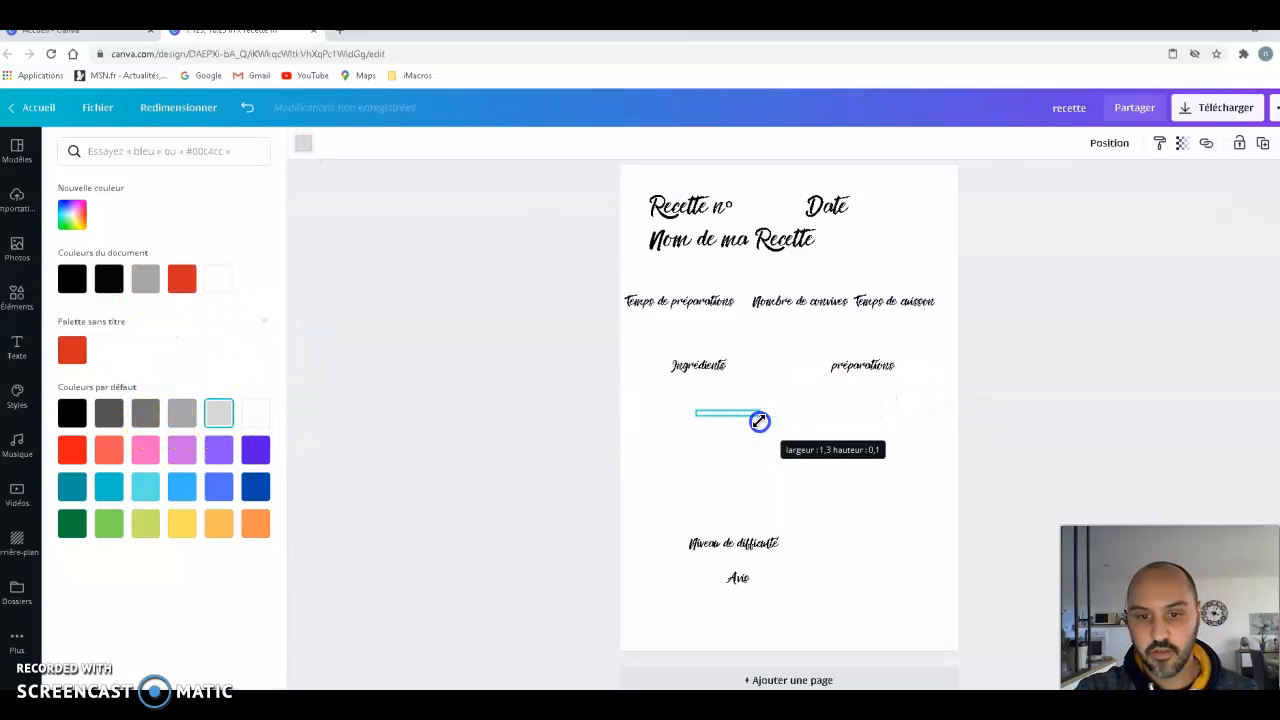
click(1151, 669)
click(1103, 457)
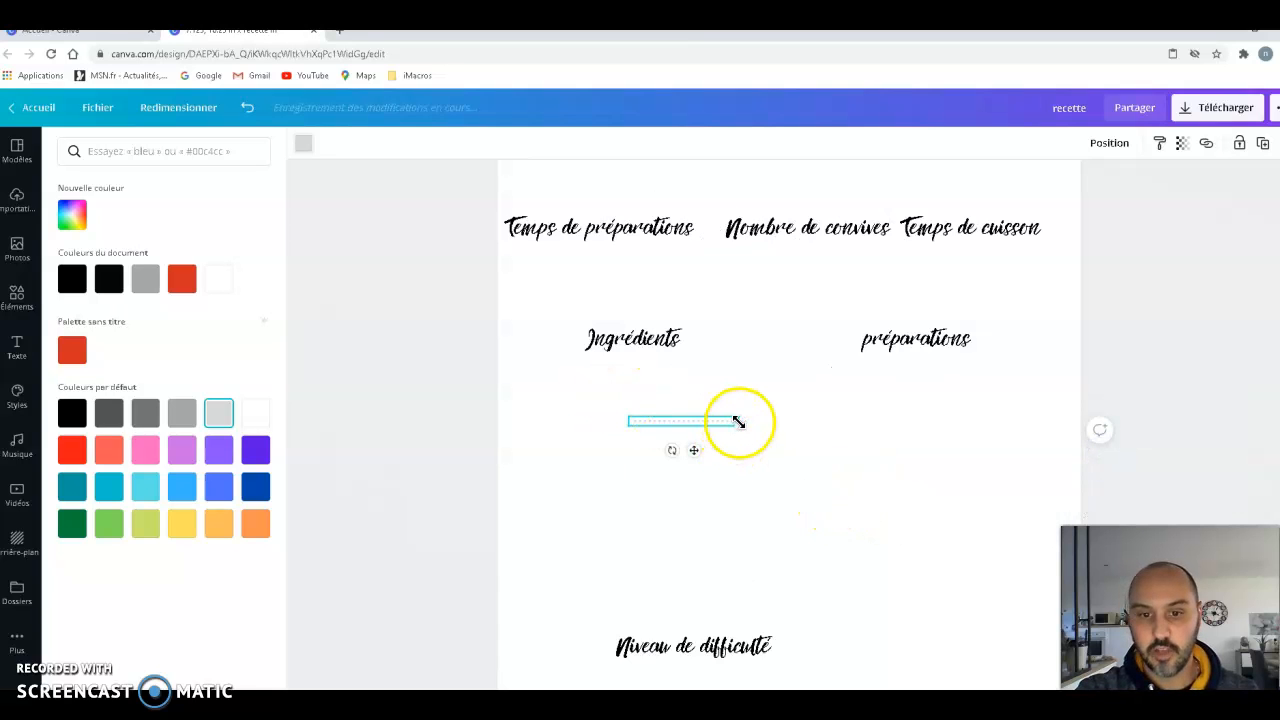
- Place the dotted line right after "Recette n°", recolour it medium grey, and lengthen it to about 1.6, reaching "Date"
scroll(760, 530, up, 3)
drag(697, 652, 740, 306)
click(300, 143)
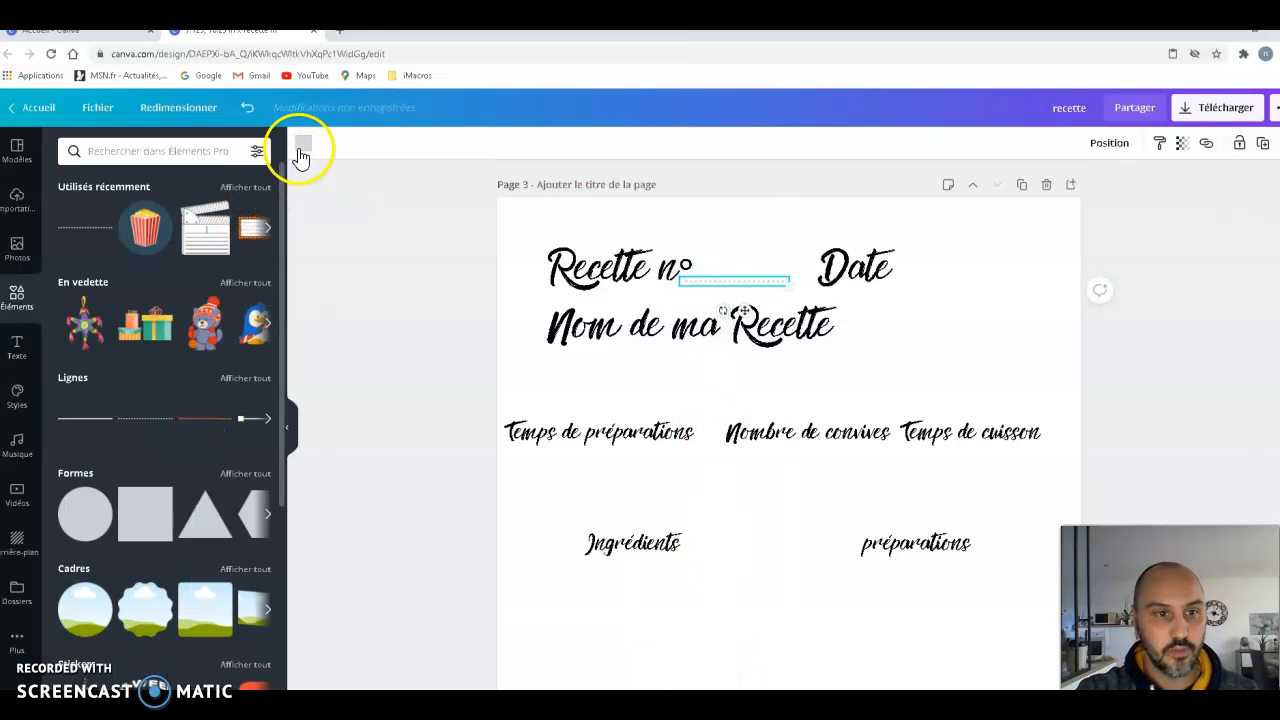
click(182, 415)
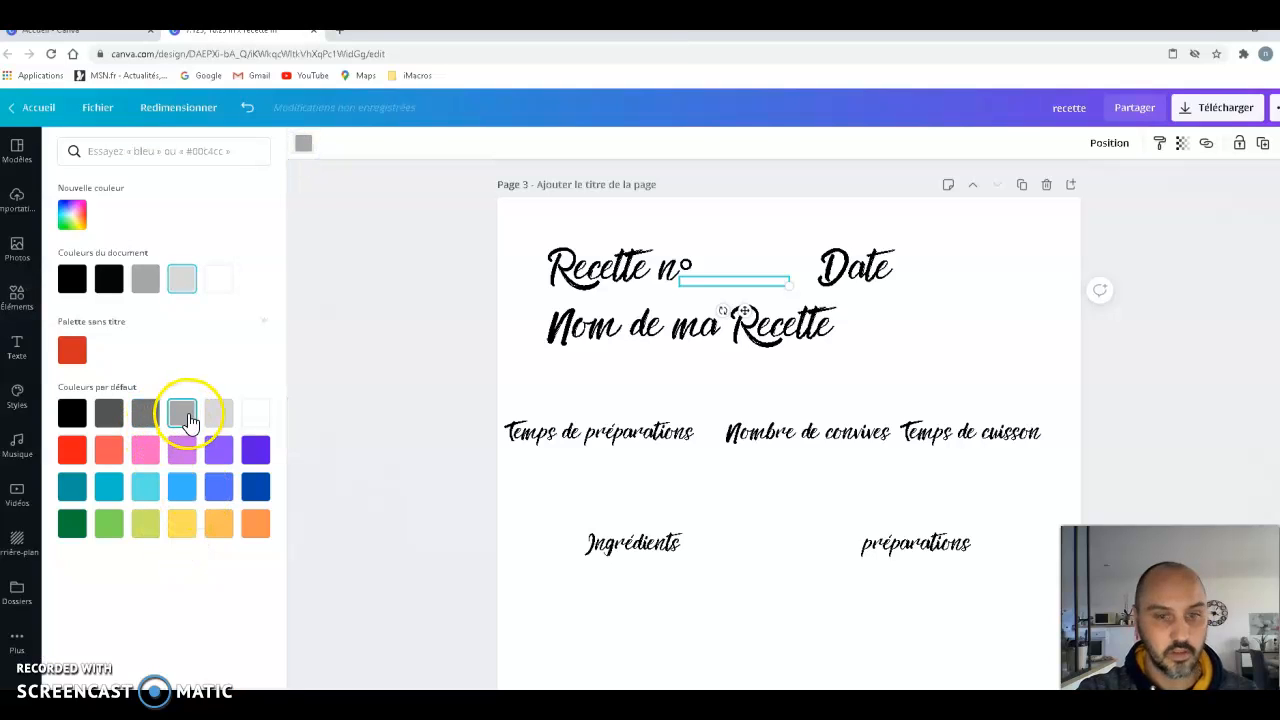
drag(785, 280, 790, 281)
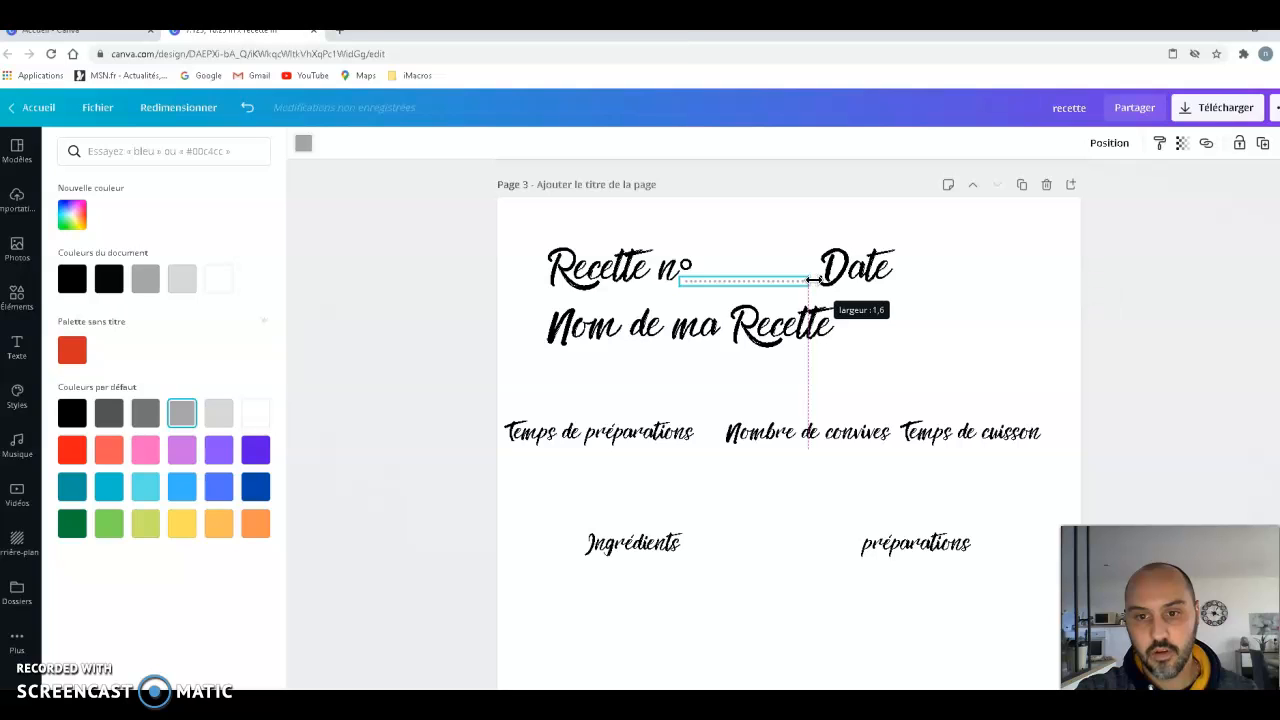
- Copy the dotted line, place the copy after "Date" at the same height, and shorten it to 1.5 so it ends at the margin
right_click(749, 283)
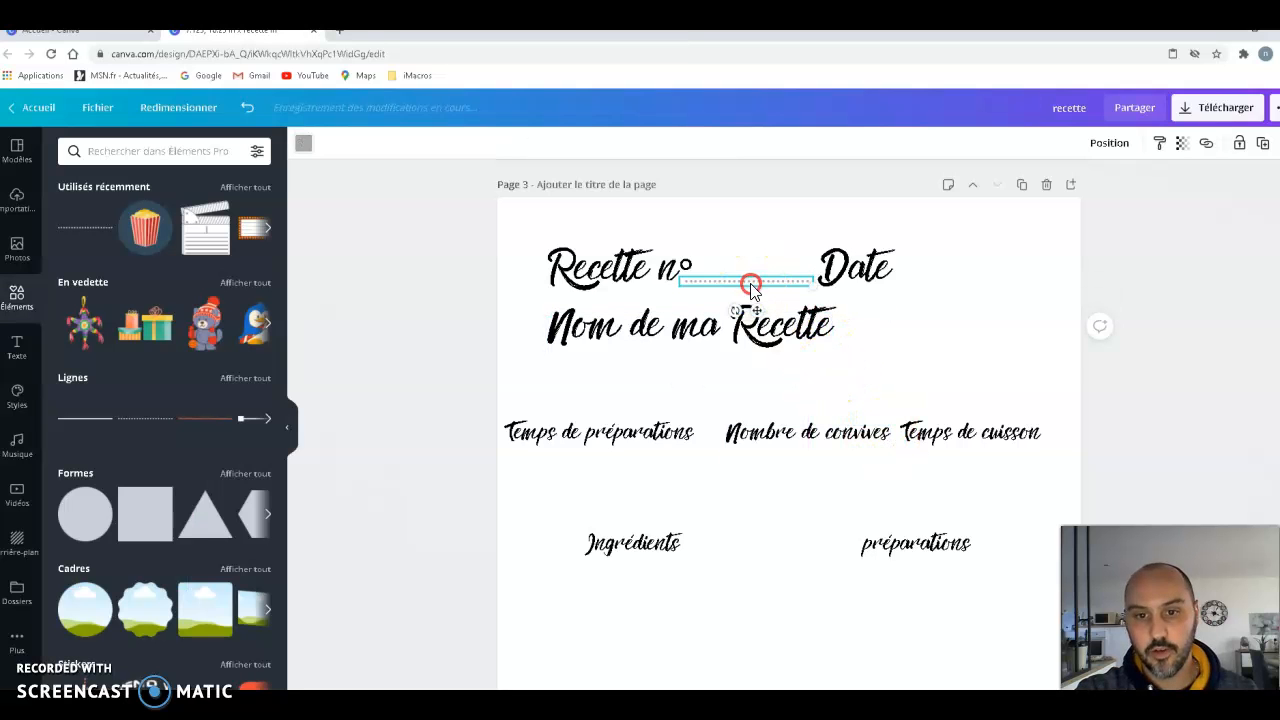
click(804, 305)
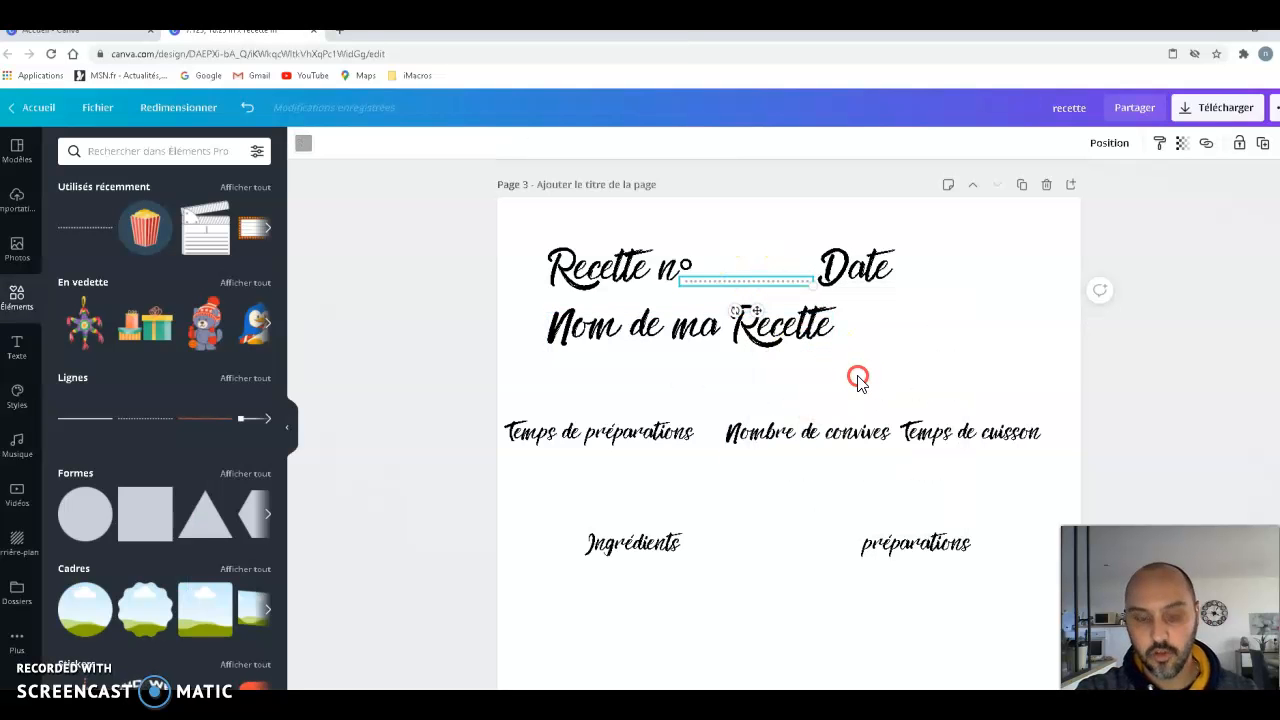
key(ctrl+v)
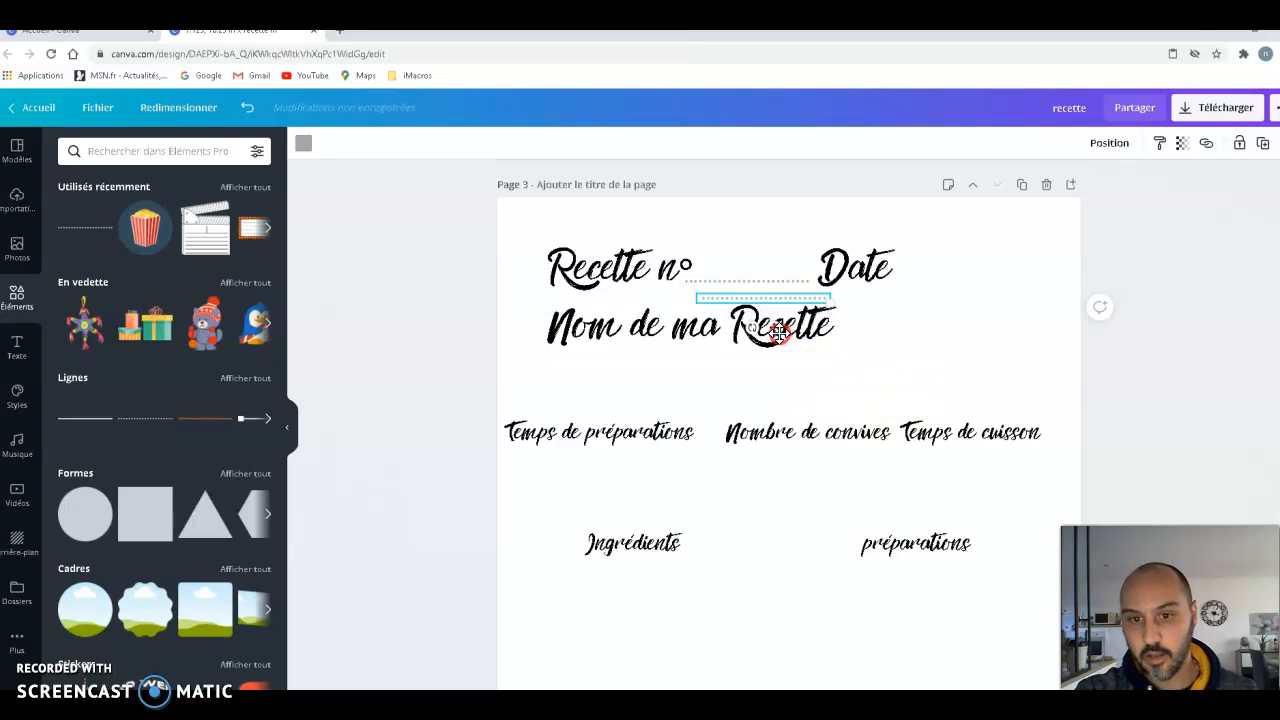
drag(943, 313, 984, 306)
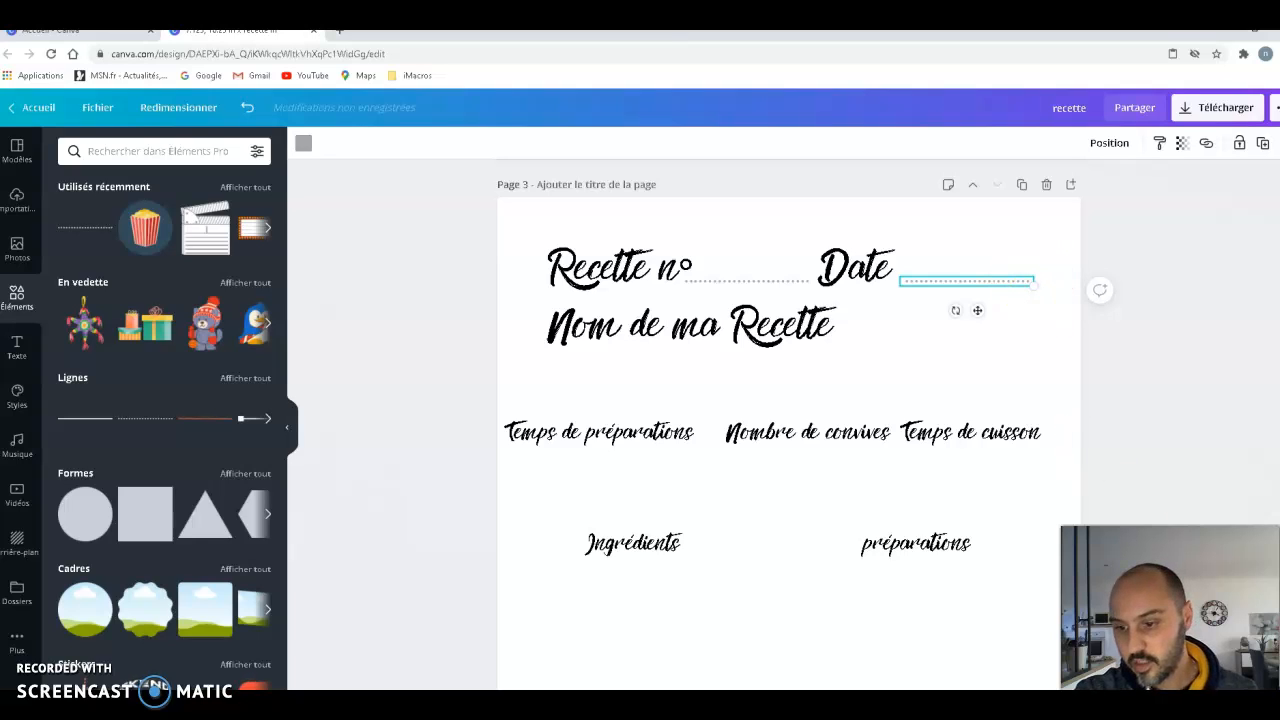
click(1150, 668)
click(1118, 438)
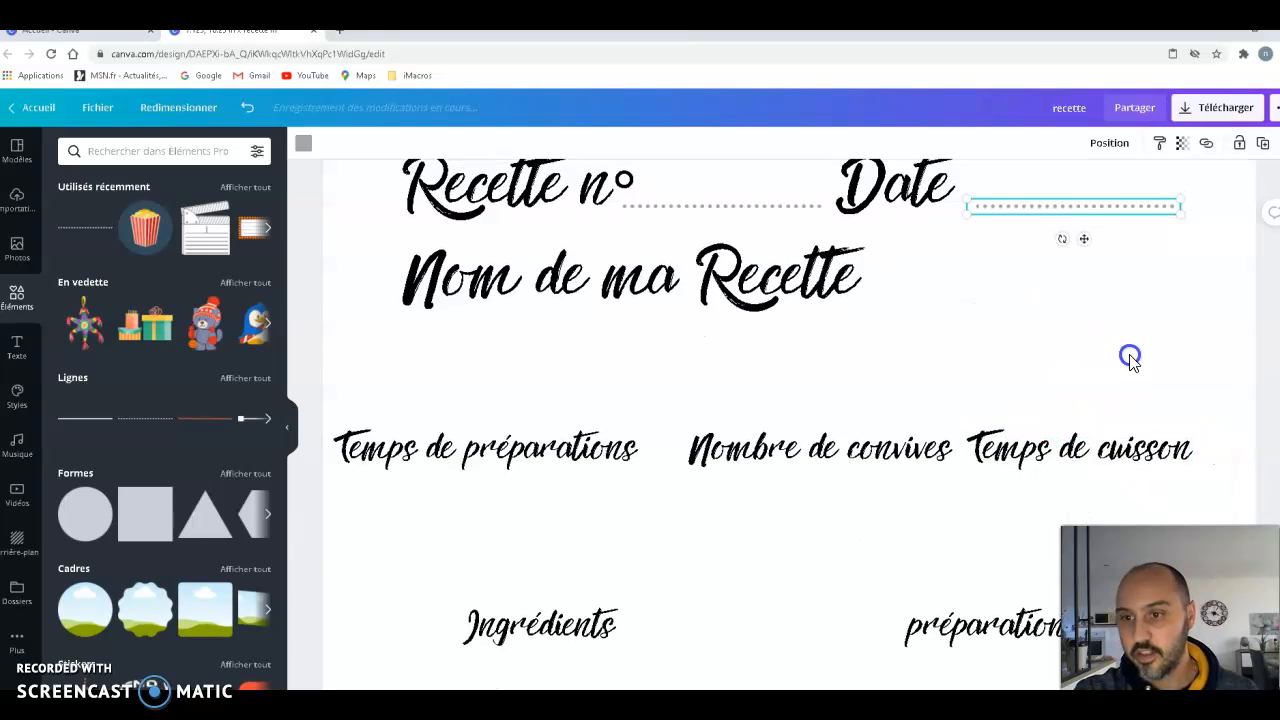
scroll(1130, 360, up, 2)
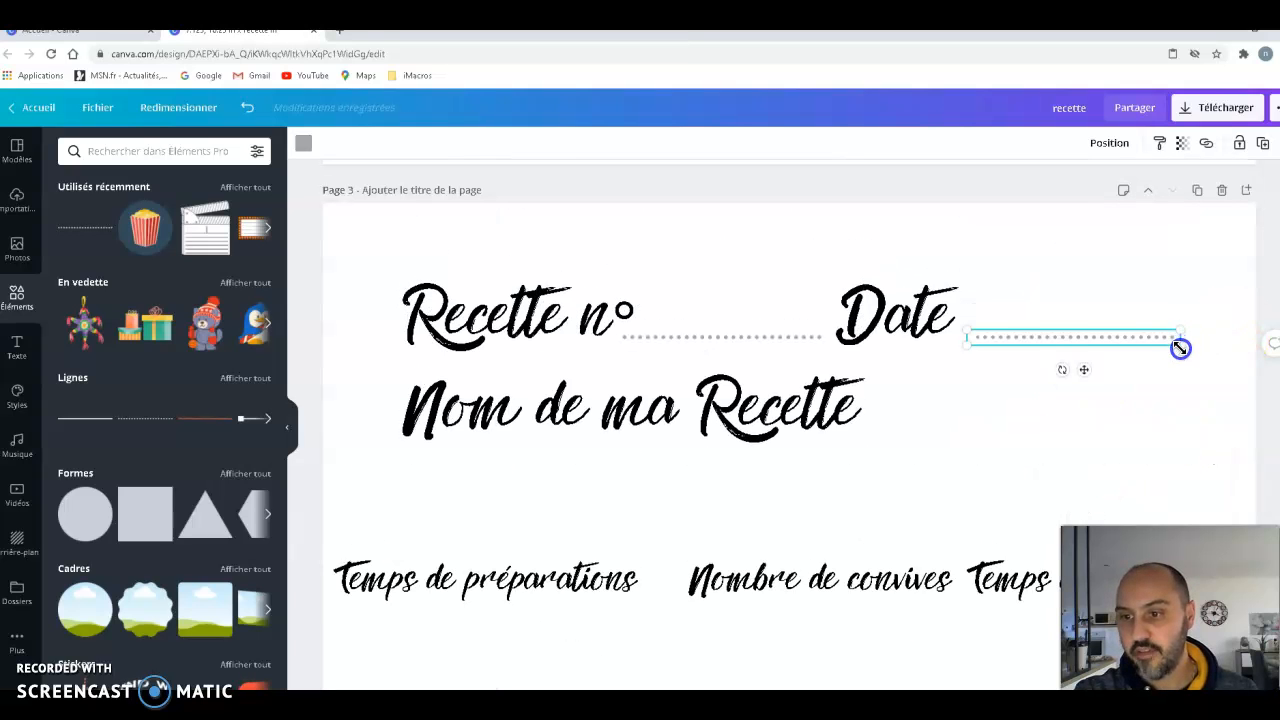
mouse_move(1180, 338)
mouse_down()
mouse_move(1209, 337)
mouse_move(1152, 340)
mouse_move(1165, 342)
mouse_up()
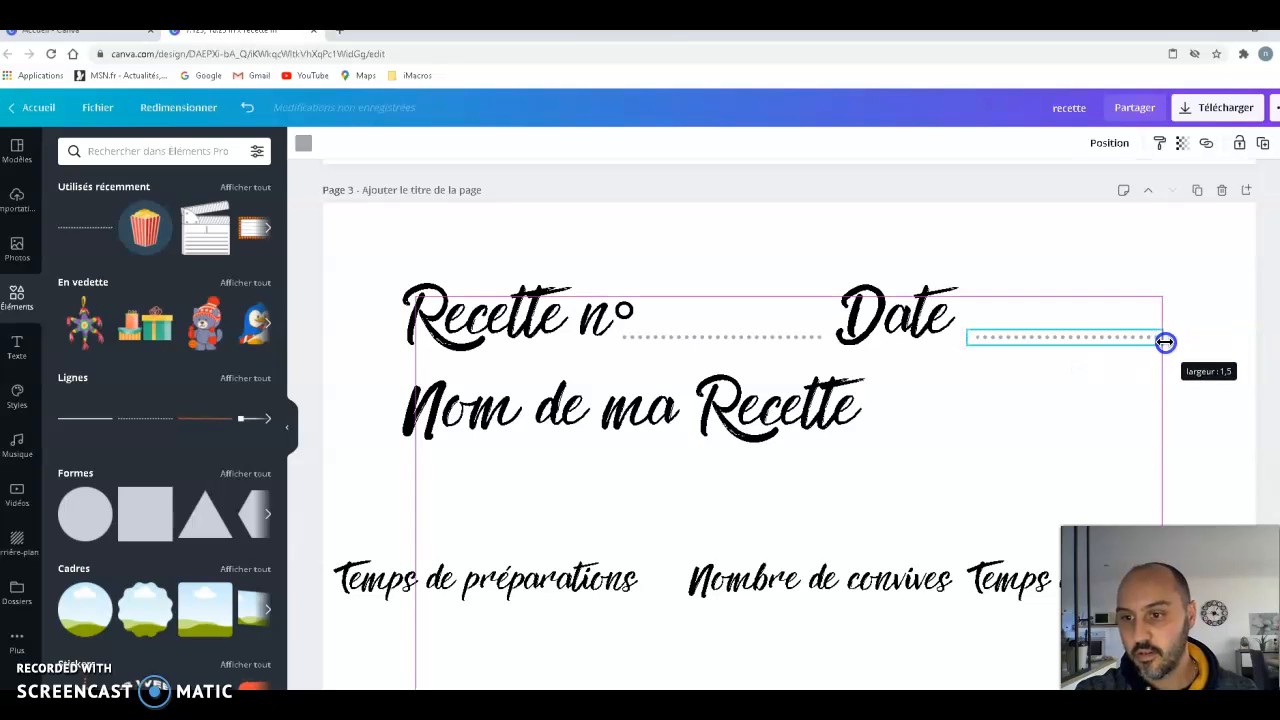
click(1050, 683)
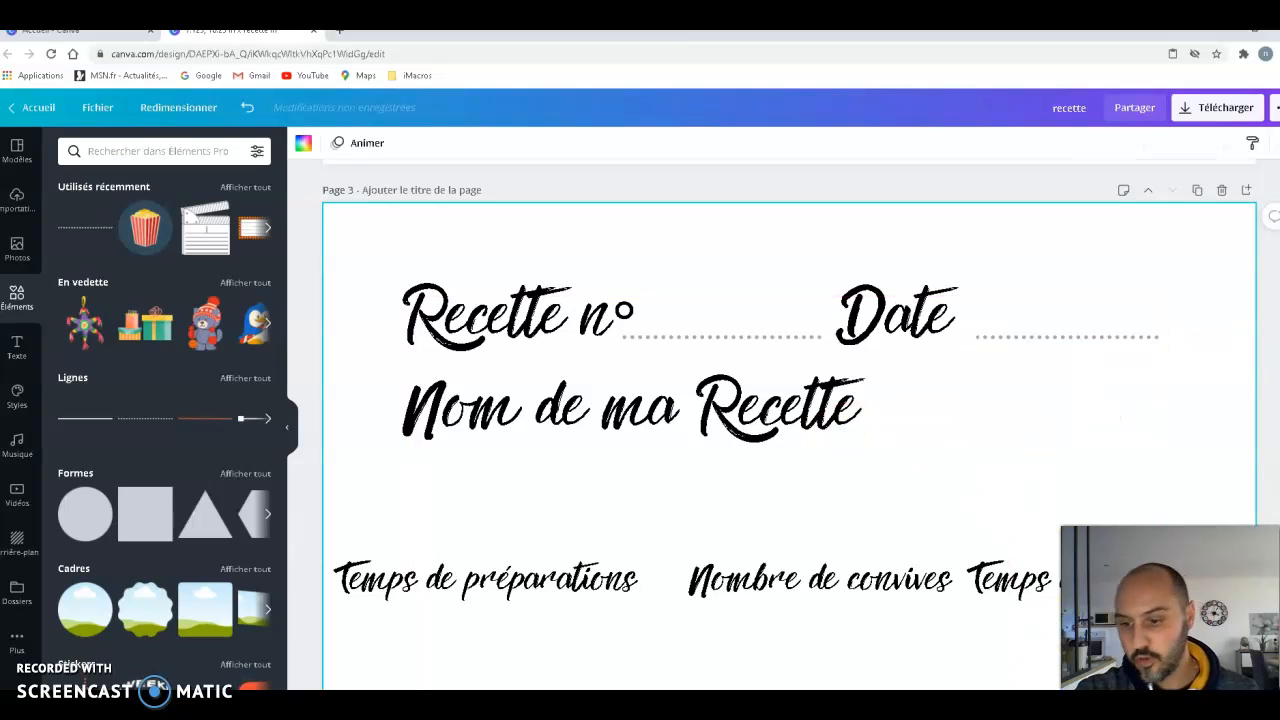
- Copy the "Recette n°" dotted line, place the copy after "Nom de ma Recette", and extend it to the right margin
right_click(785, 343)
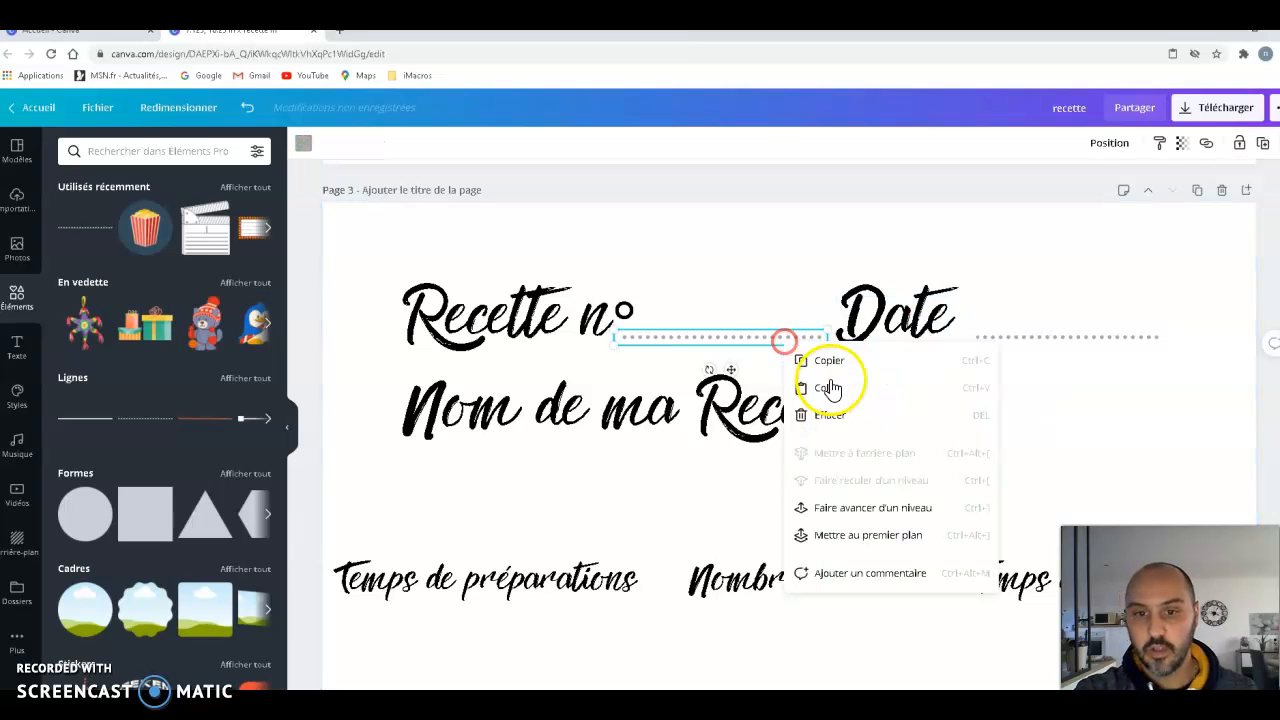
click(847, 362)
key(ctrl+v)
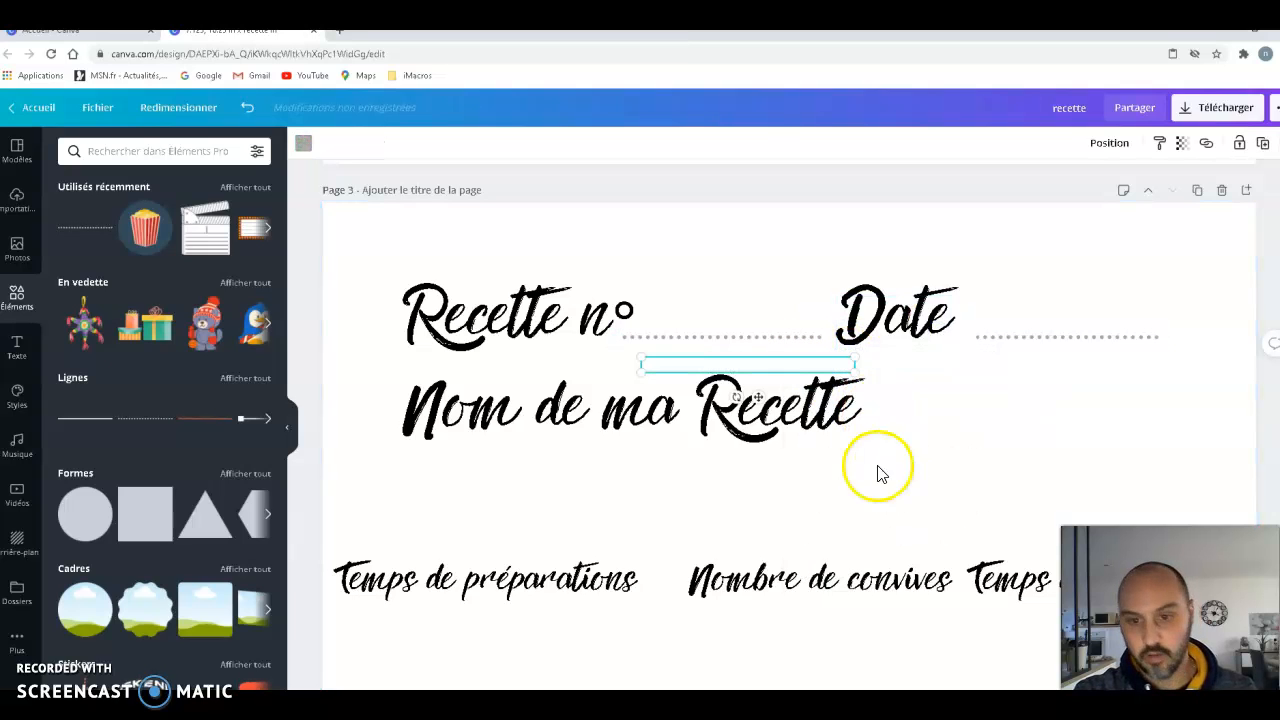
drag(773, 417, 980, 463)
drag(1073, 430, 1159, 423)
right_click(1105, 434)
click(950, 456)
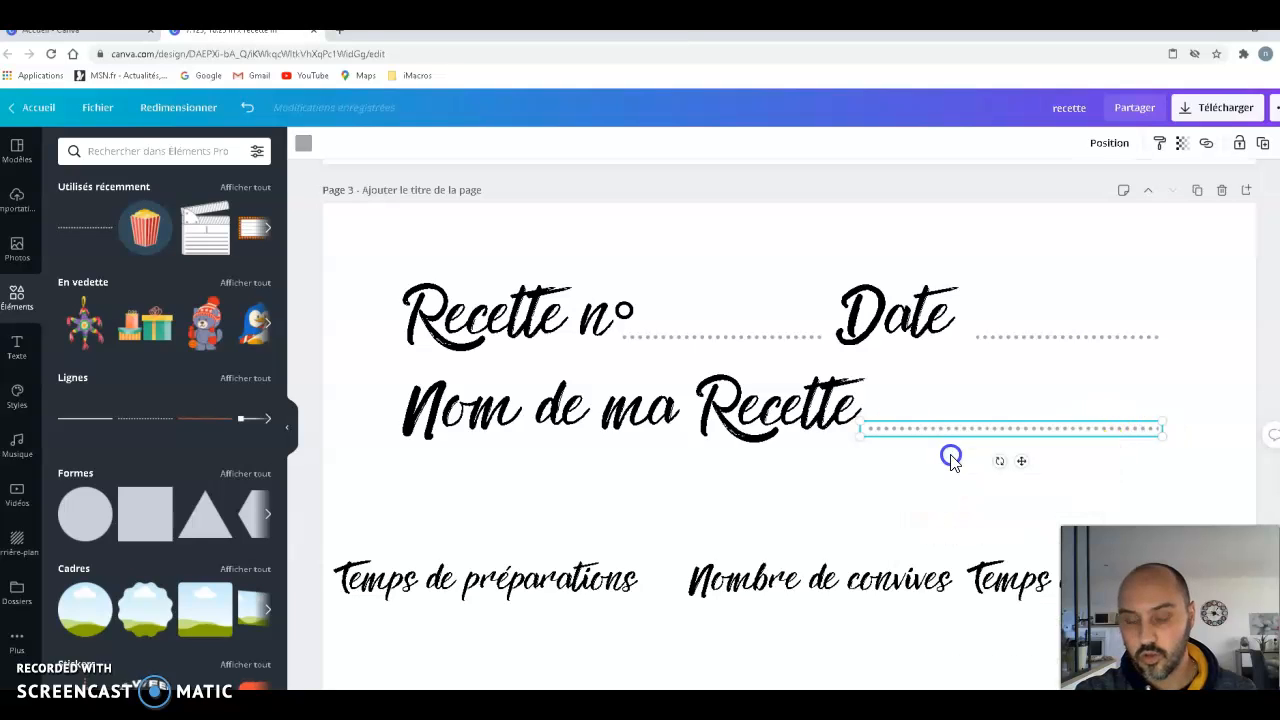
- Add another copy of the dotted line under "Nom de ma Recette", stretched from margin to margin, and nudge that heading slightly up
key(ctrl+v)
drag(758, 397, 515, 510)
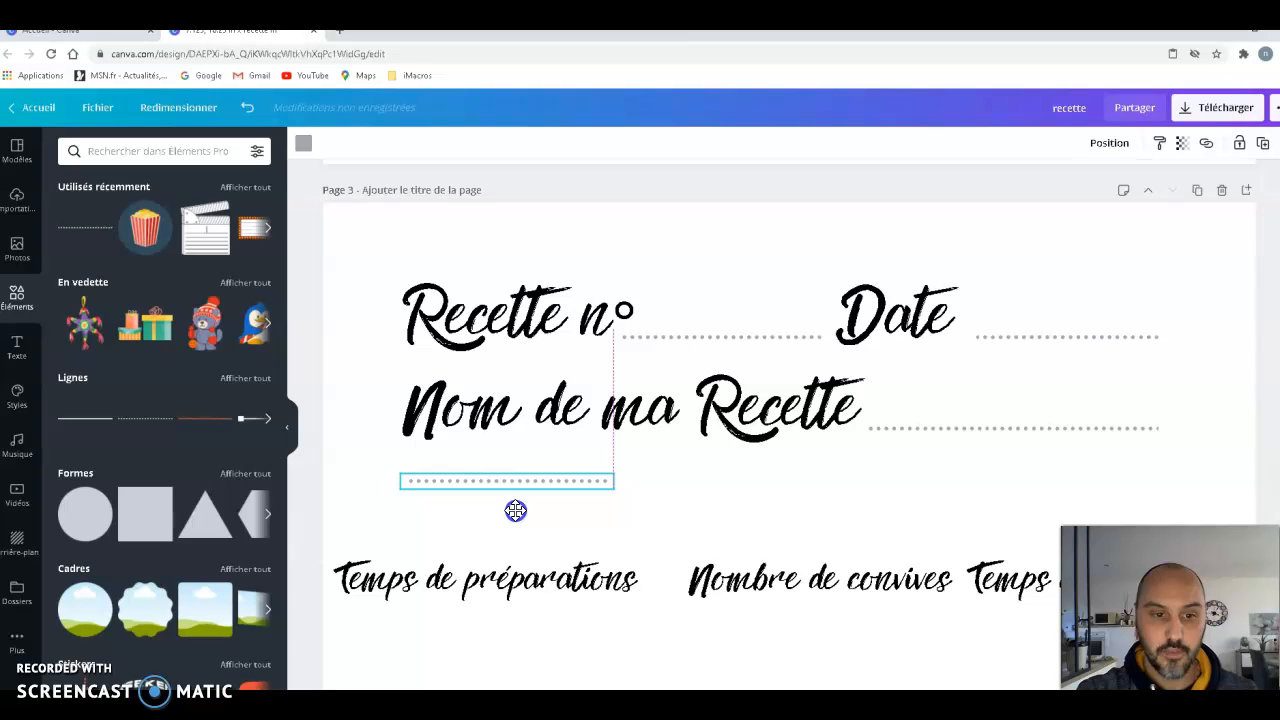
drag(925, 488, 1161, 471)
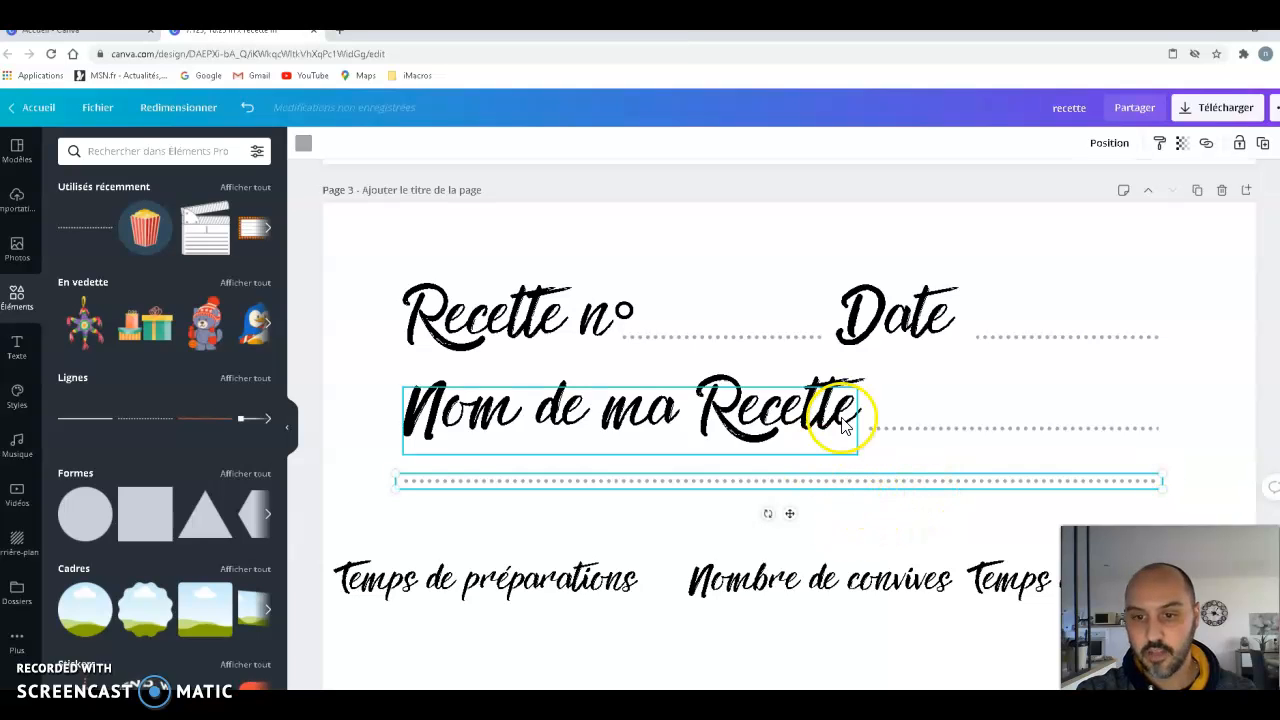
drag(634, 403, 630, 393)
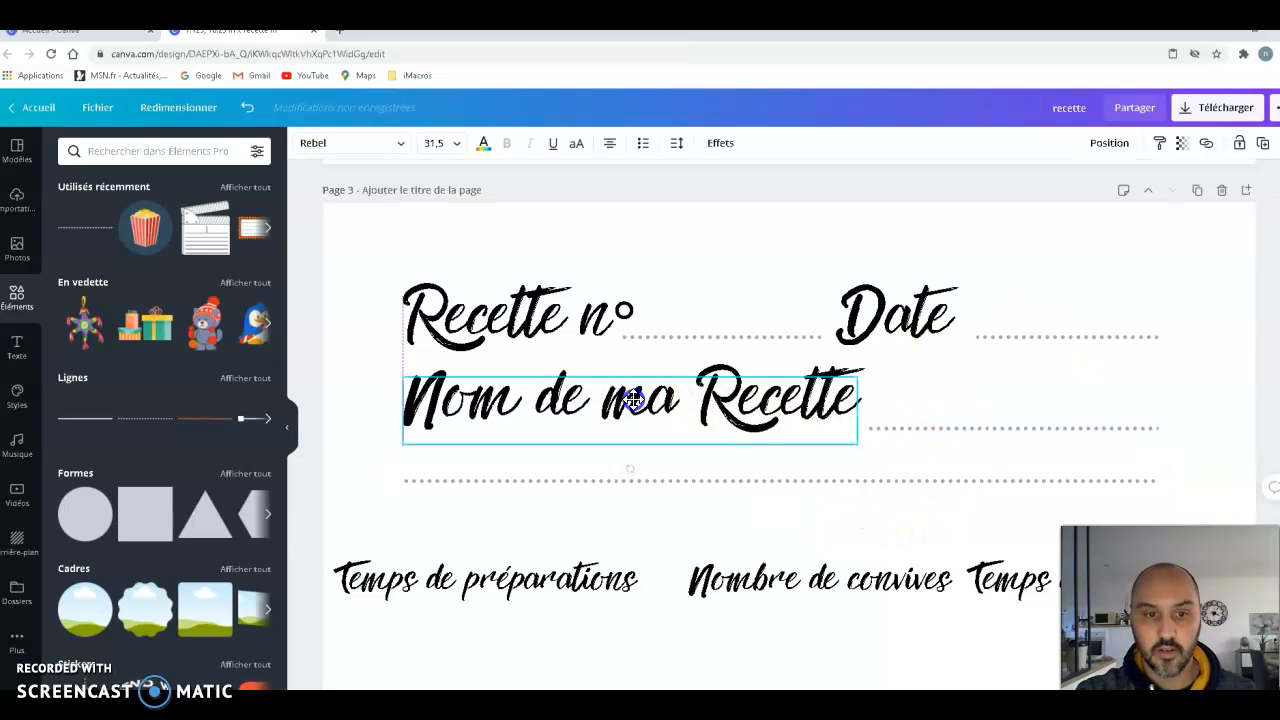
- Raise the dotted line after "Nom de ma Recette" slightly so it sits level with the heading
drag(986, 435, 986, 424)
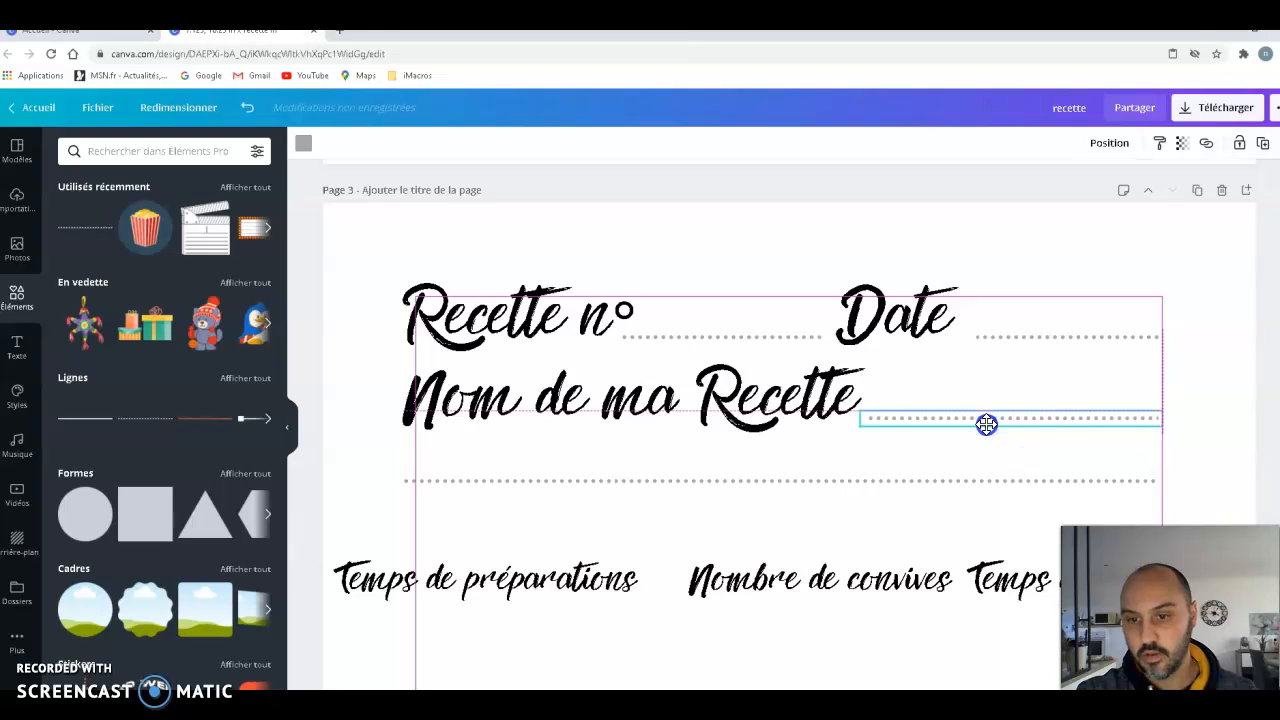
click(910, 492)
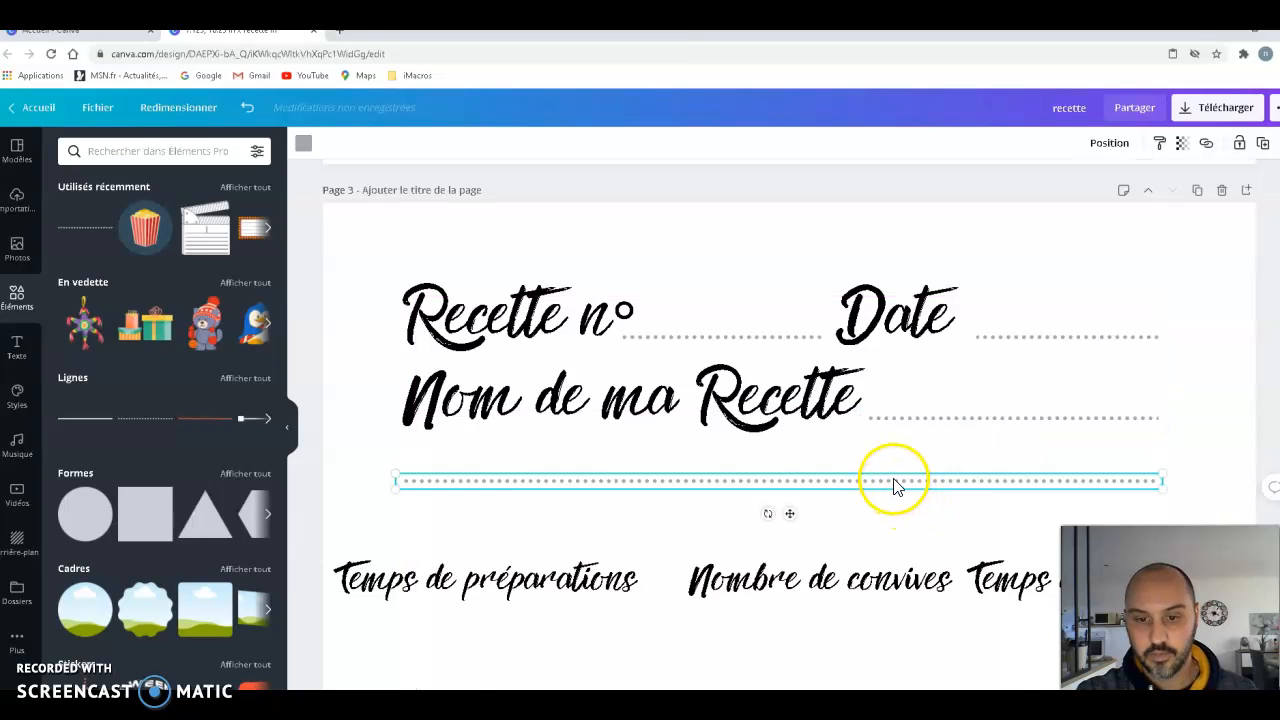
- Examine the finished model on page 1 for the layout of the preparation time, guests and cooking time labels
scroll(963, 500, down, 1)
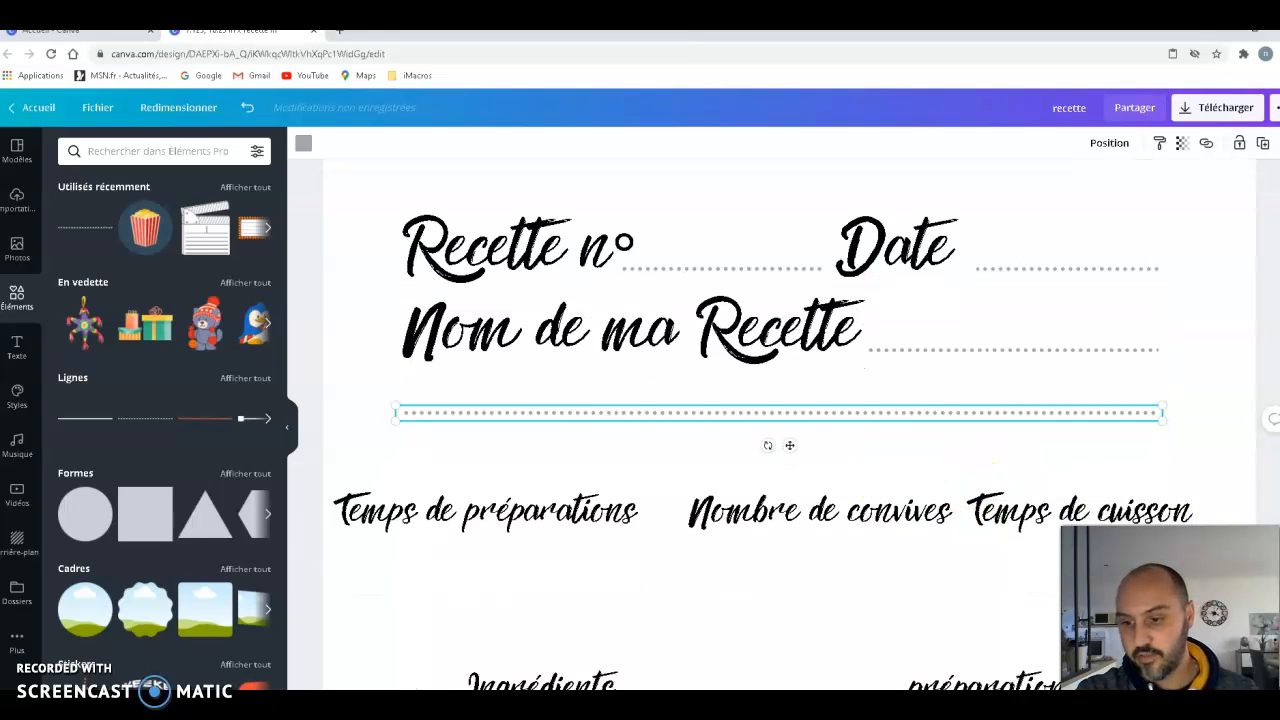
click(1151, 671)
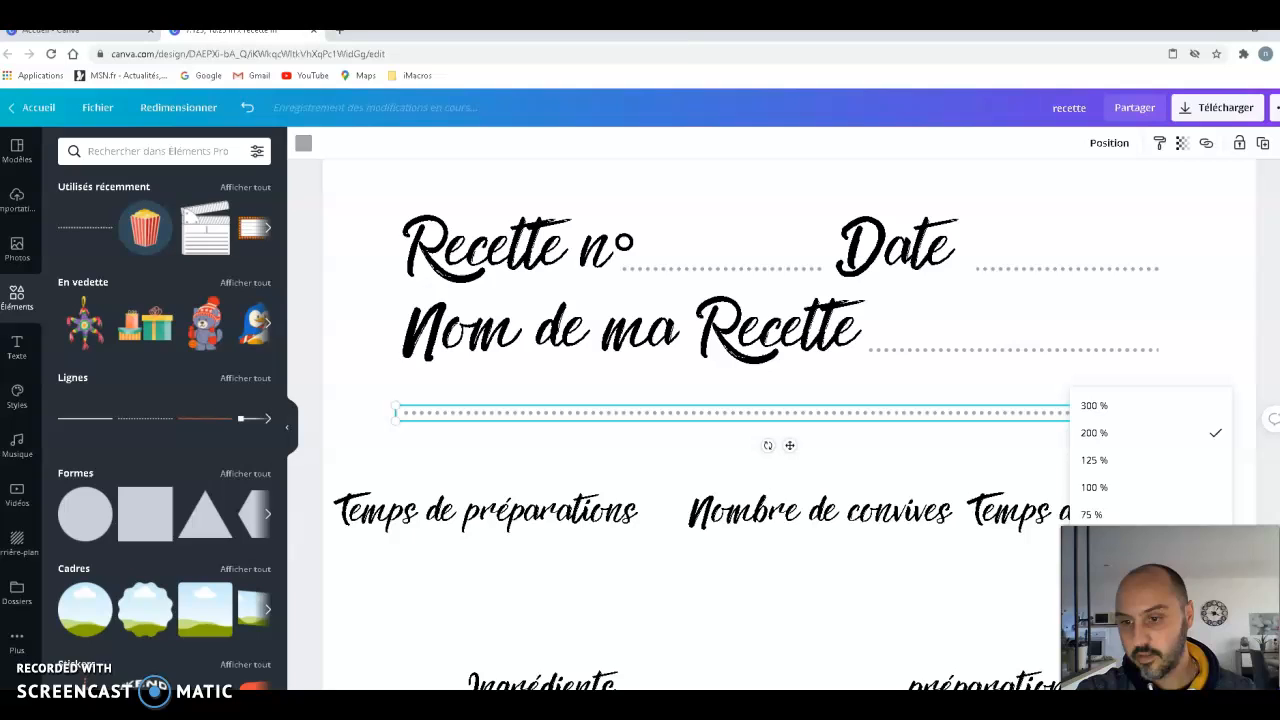
click(1093, 515)
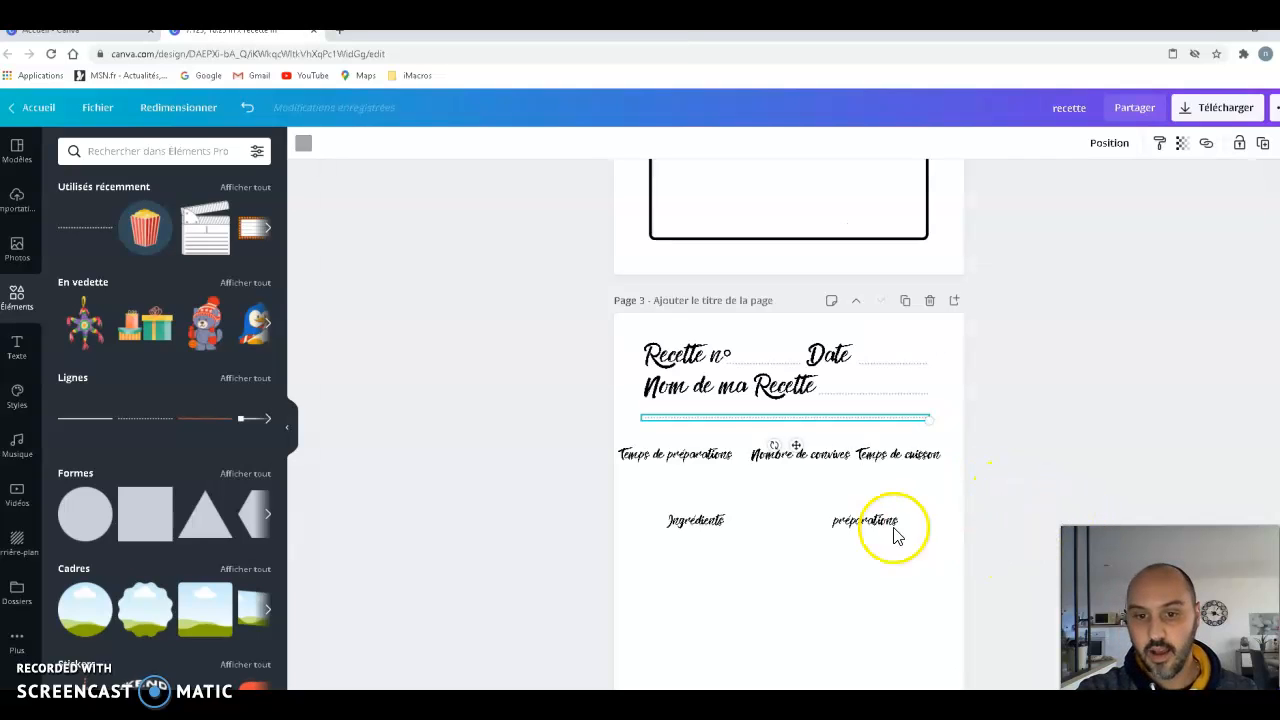
click(697, 458)
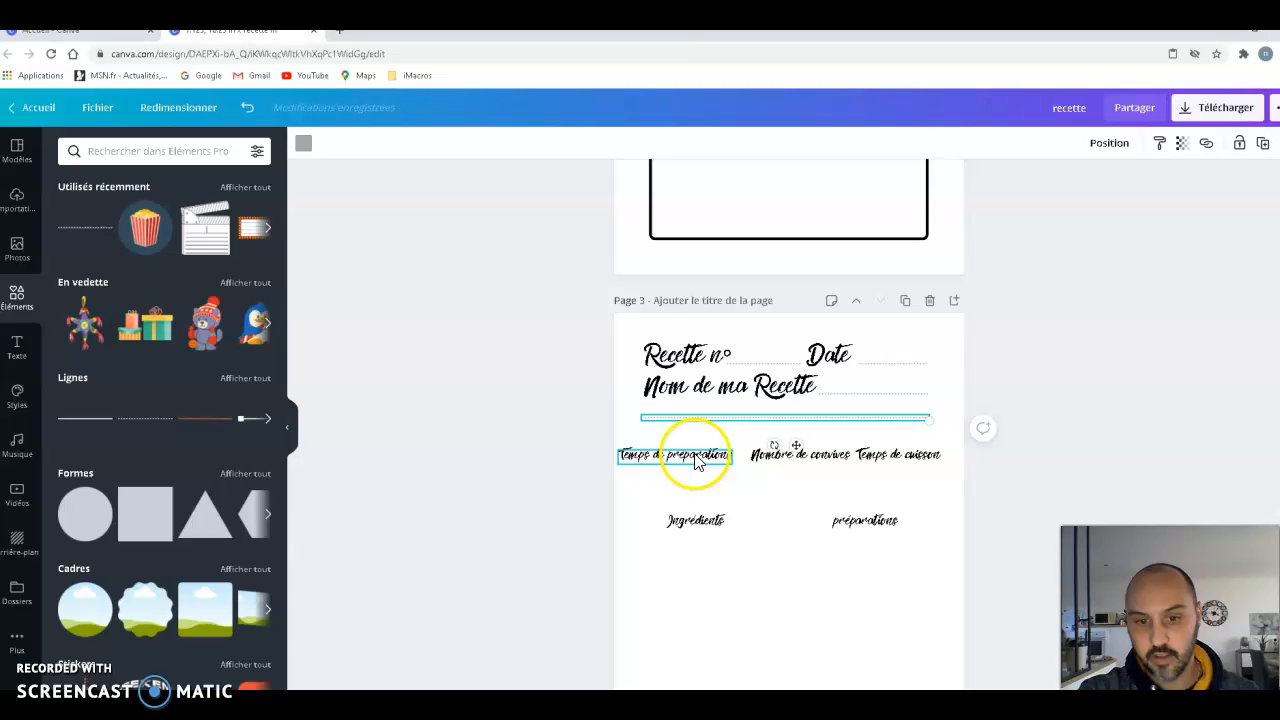
shift+click(762, 457)
scroll(1051, 428, up, 12)
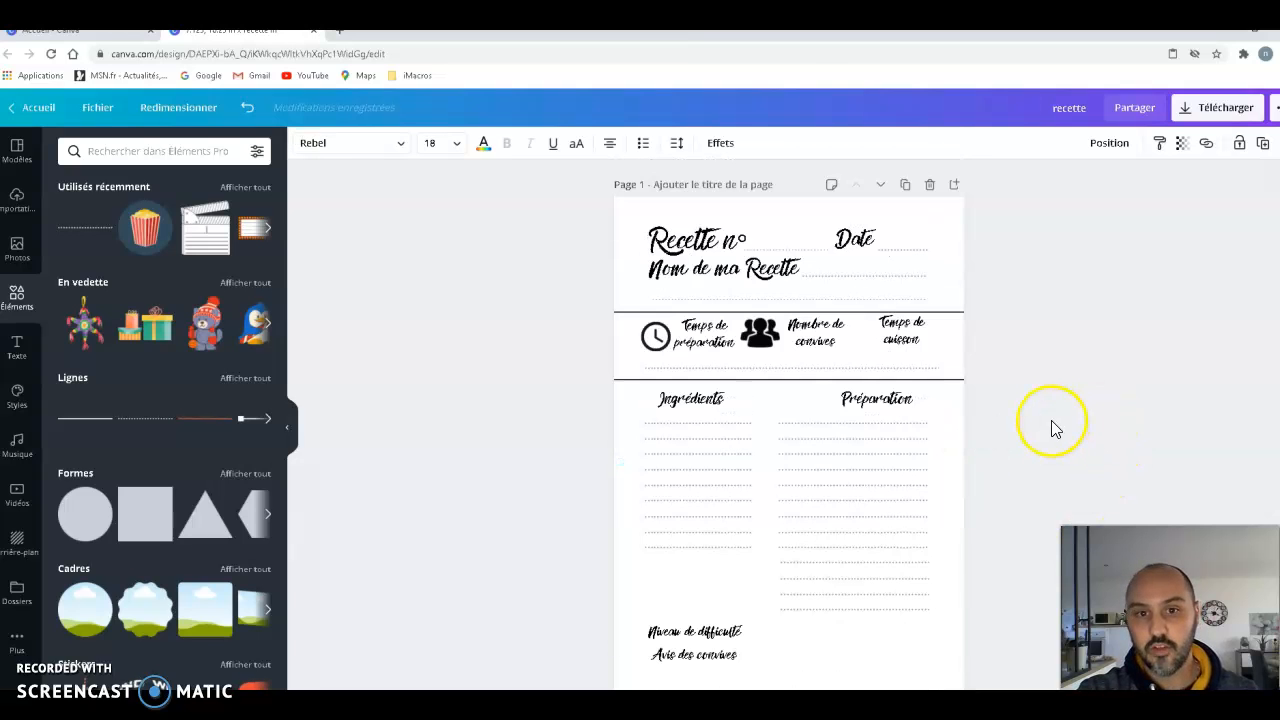
scroll(1051, 428, down, 3)
scroll(1051, 428, down, 8)
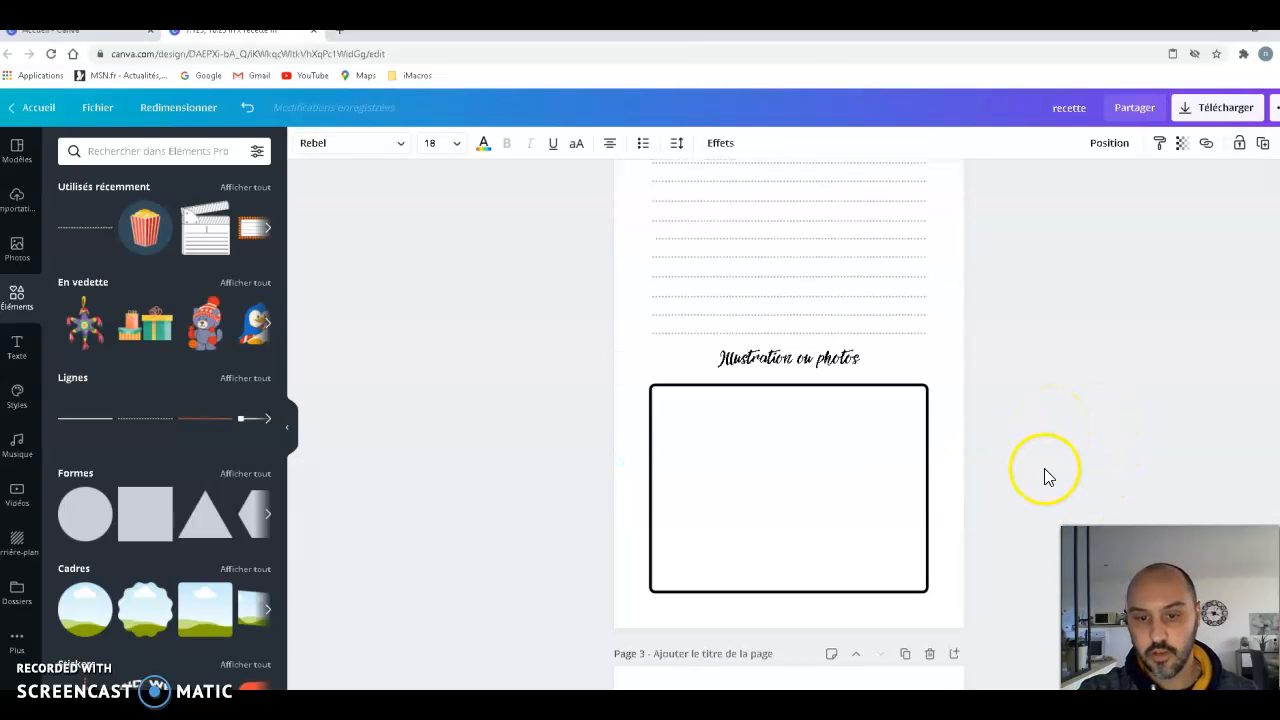
- Break "Temps de préparations", "Nombre de convives" and "Temps de cuisson" on page 3 onto two lines each, splitting after "de"
click(692, 332)
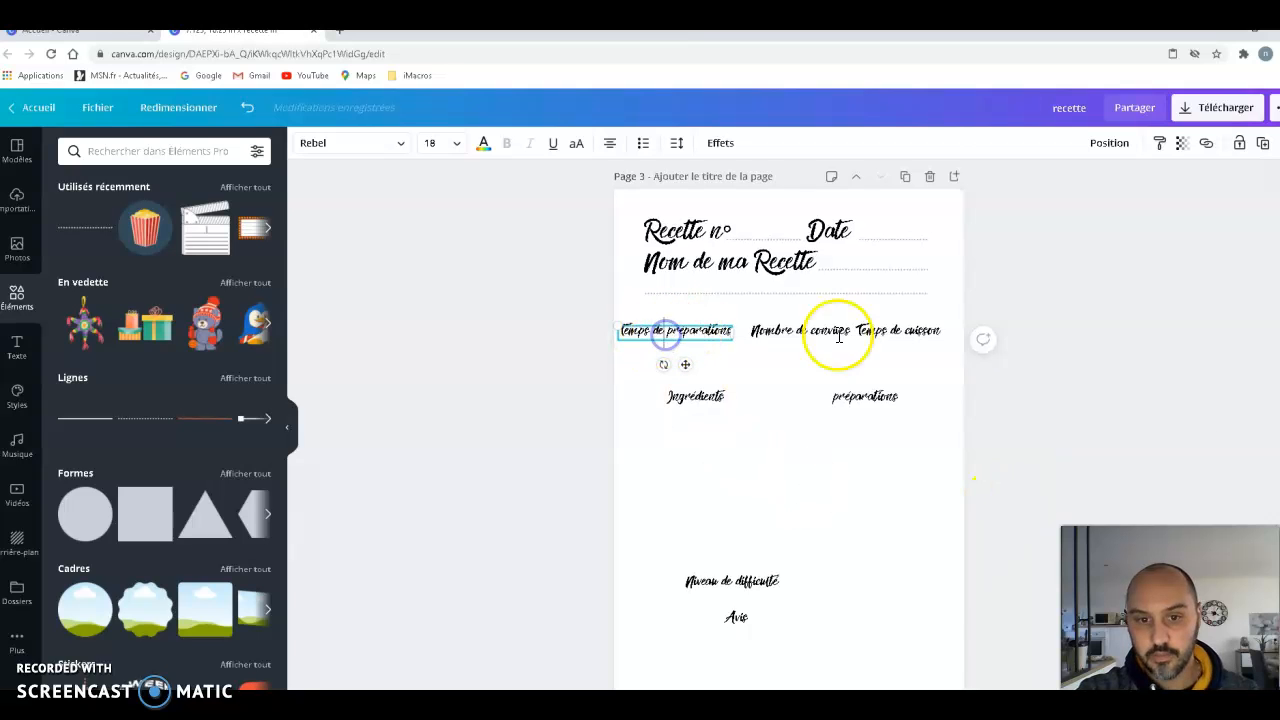
scroll(1194, 437, up, 12)
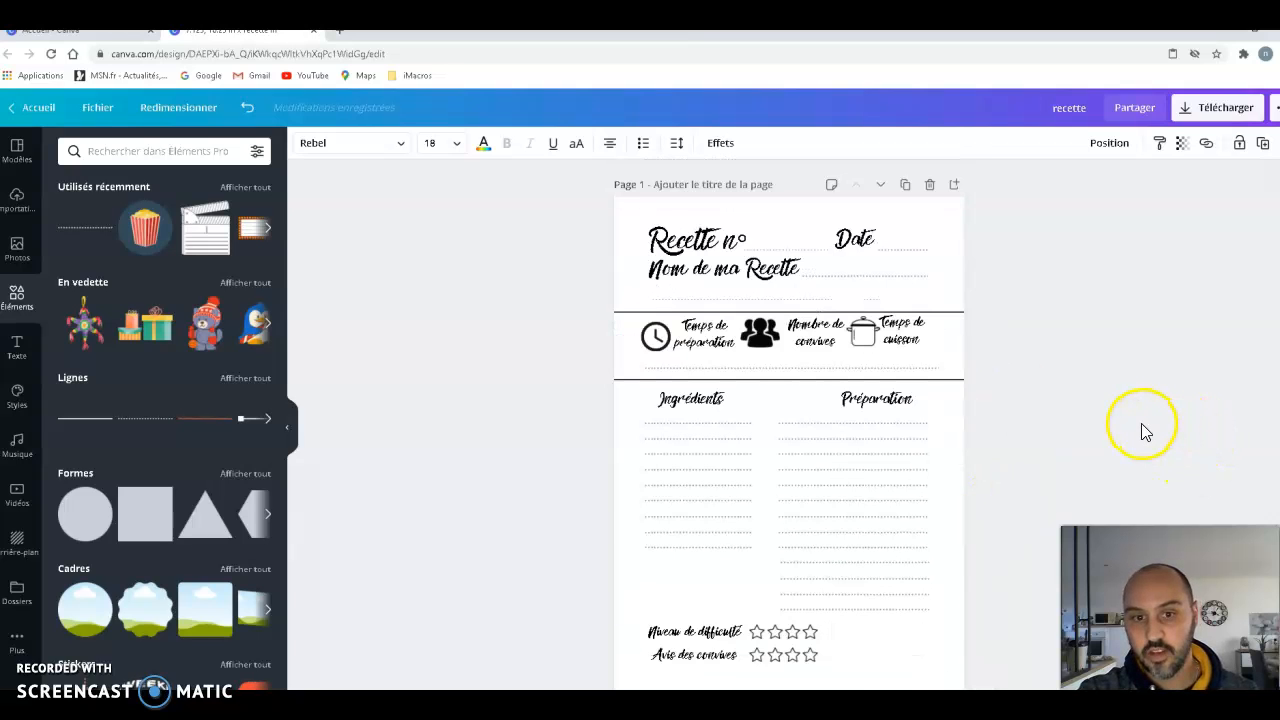
scroll(1141, 423, down, 11)
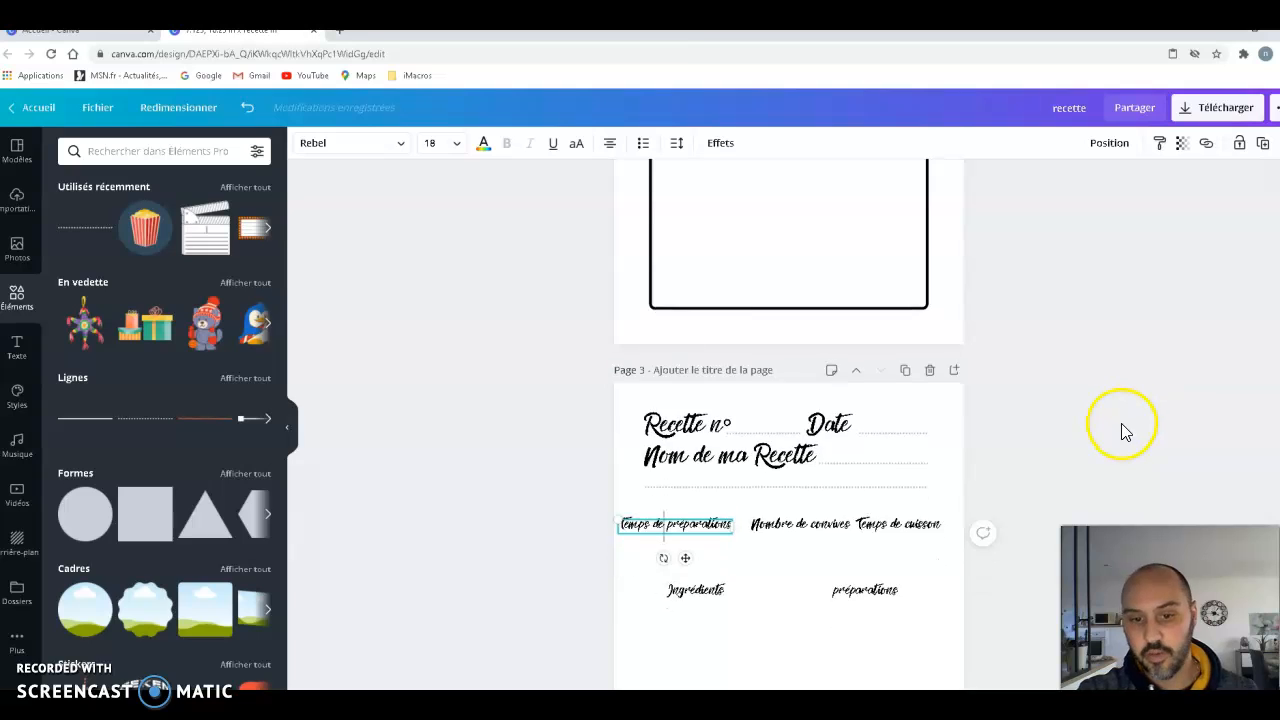
scroll(1121, 430, down, 3)
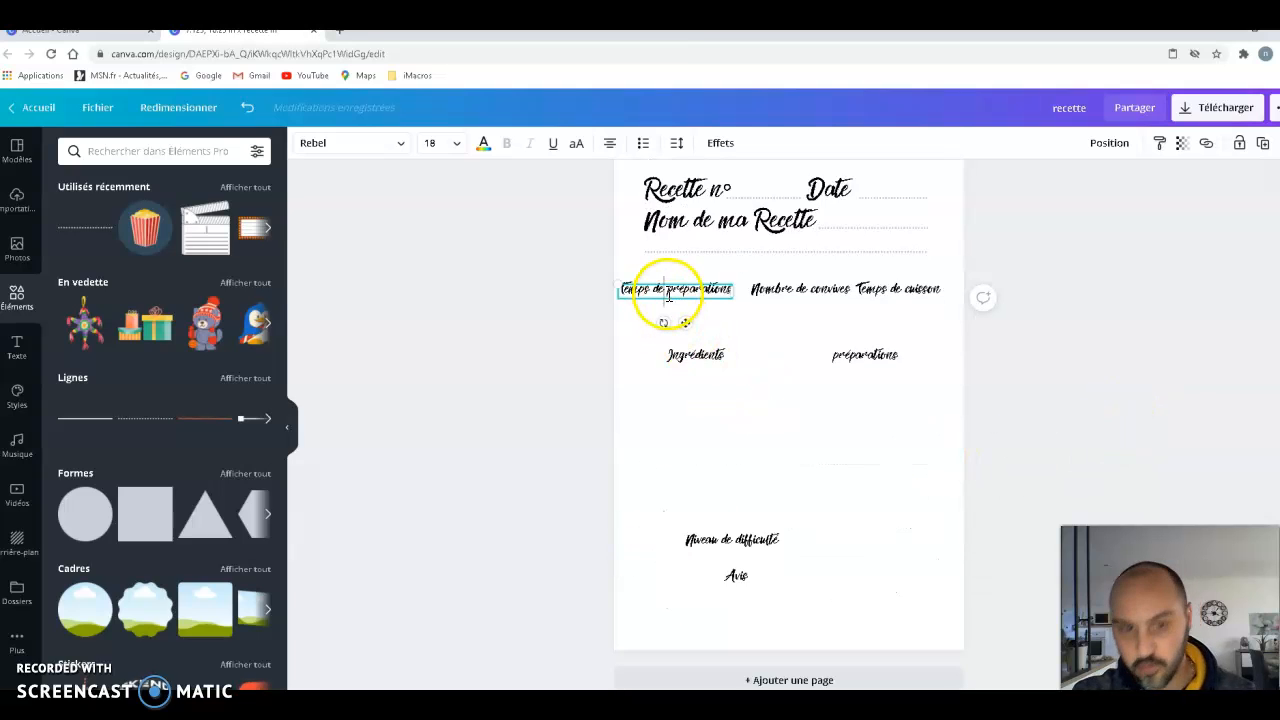
key(Return)
click(812, 292)
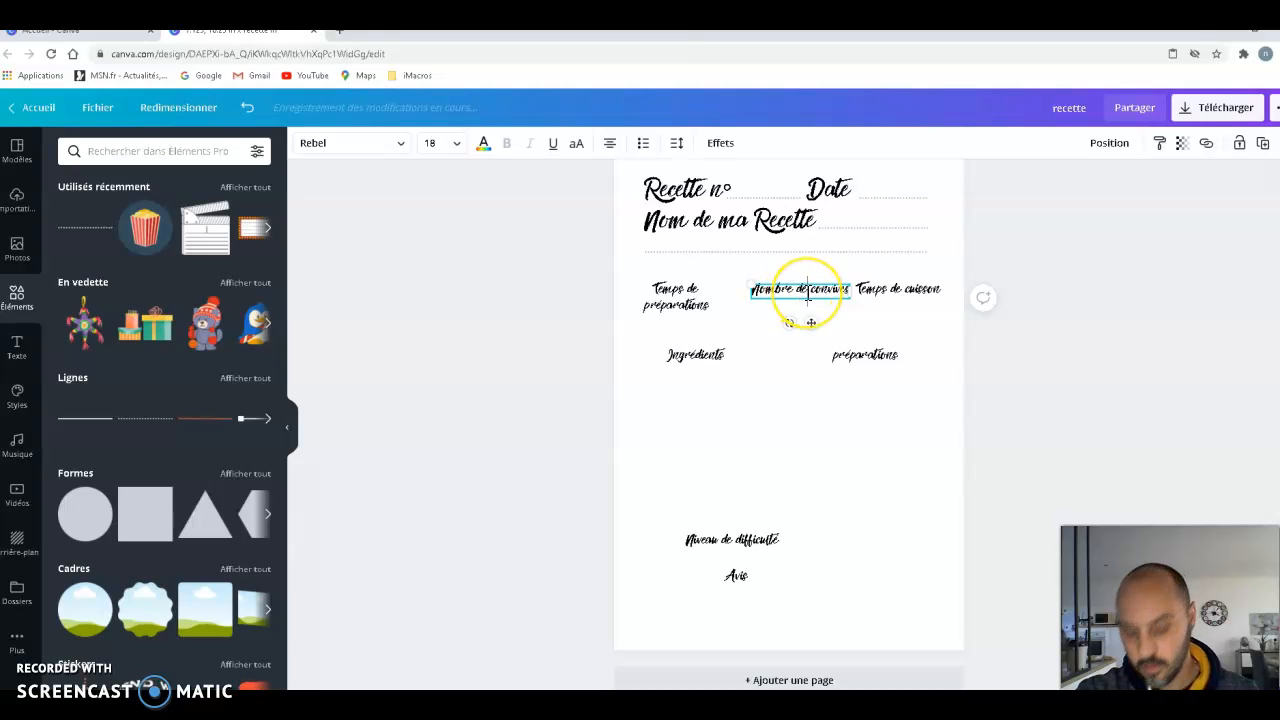
click(898, 306)
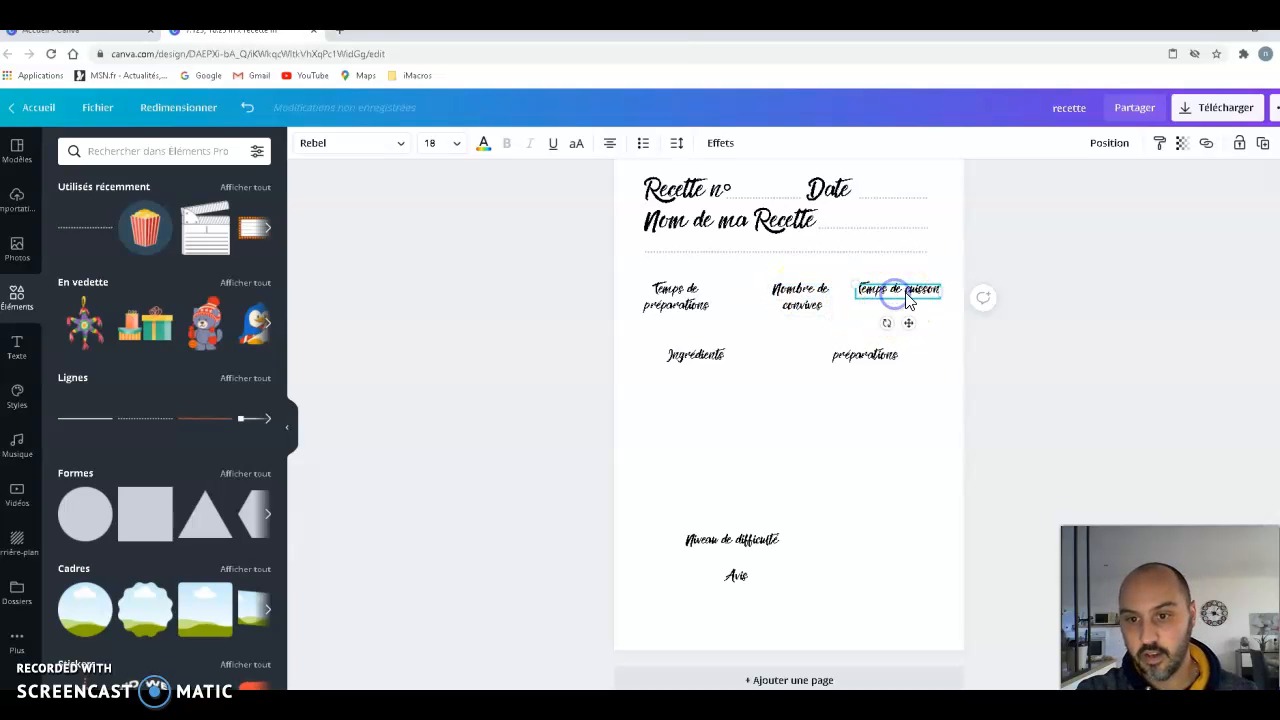
key(Return)
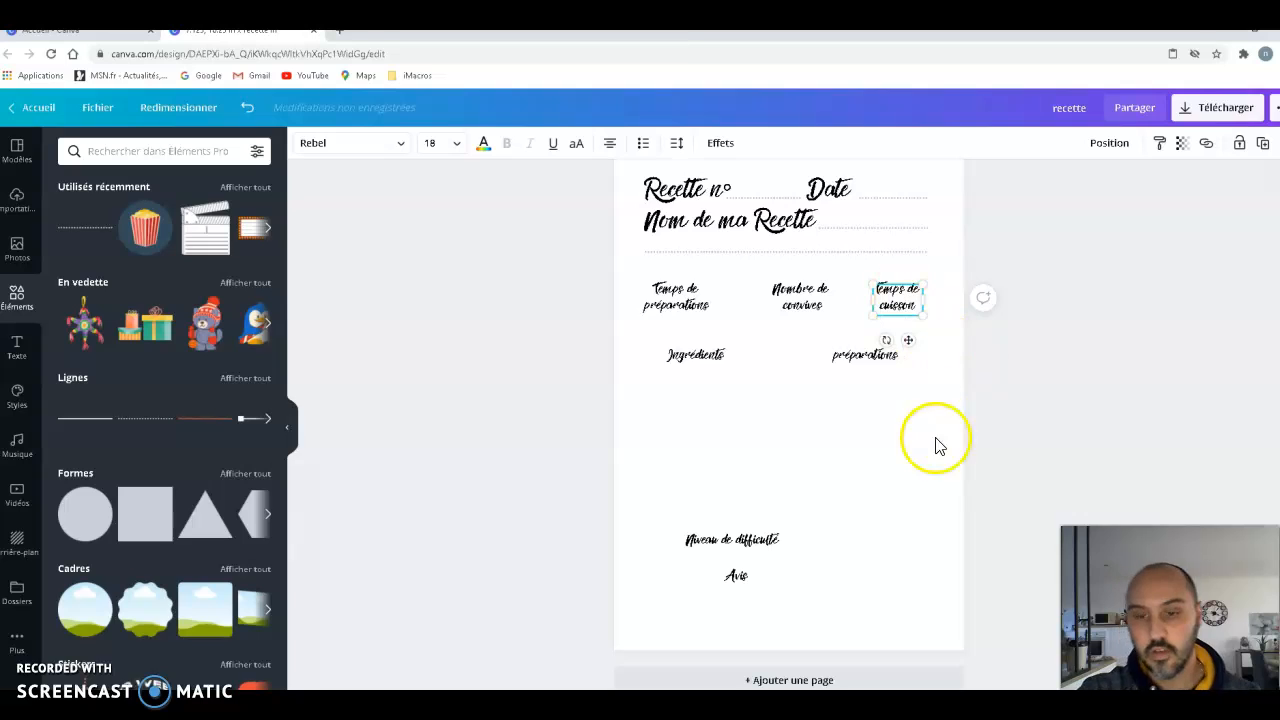
- Move the three two-line labels up into one level row under the dotted line, spaced out between the page margins
drag(677, 294, 681, 297)
drag(800, 298, 807, 292)
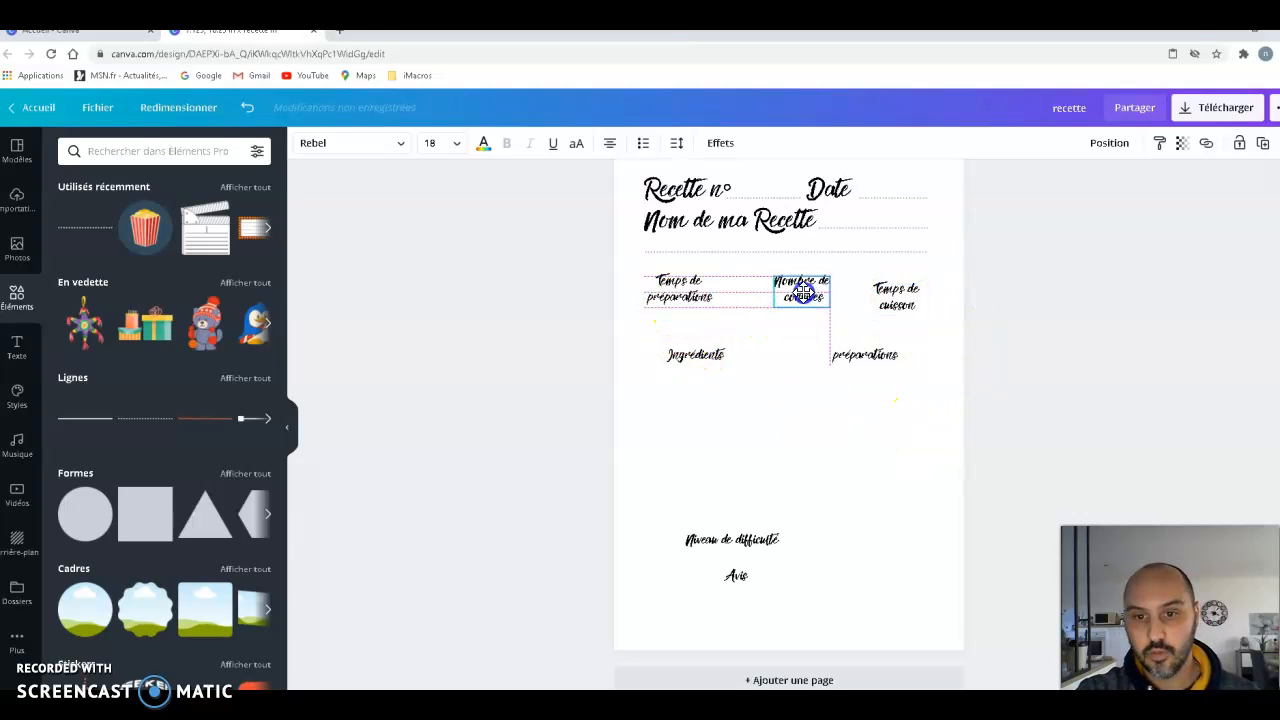
drag(897, 297, 893, 288)
drag(669, 293, 659, 290)
click(799, 305)
drag(790, 303, 782, 300)
drag(887, 292, 883, 293)
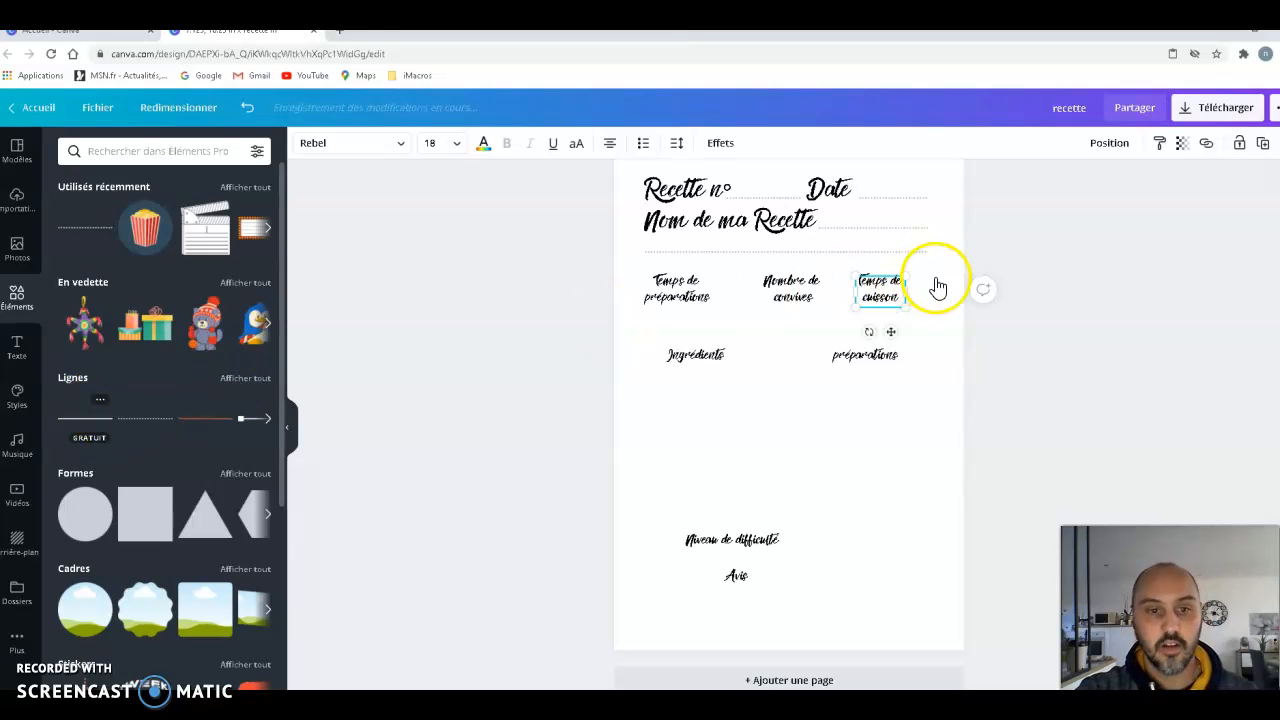
- Add a solid straight line in the empty area below "Ingrédients" and lengthen it to about 4.5
drag(885, 385, 766, 433)
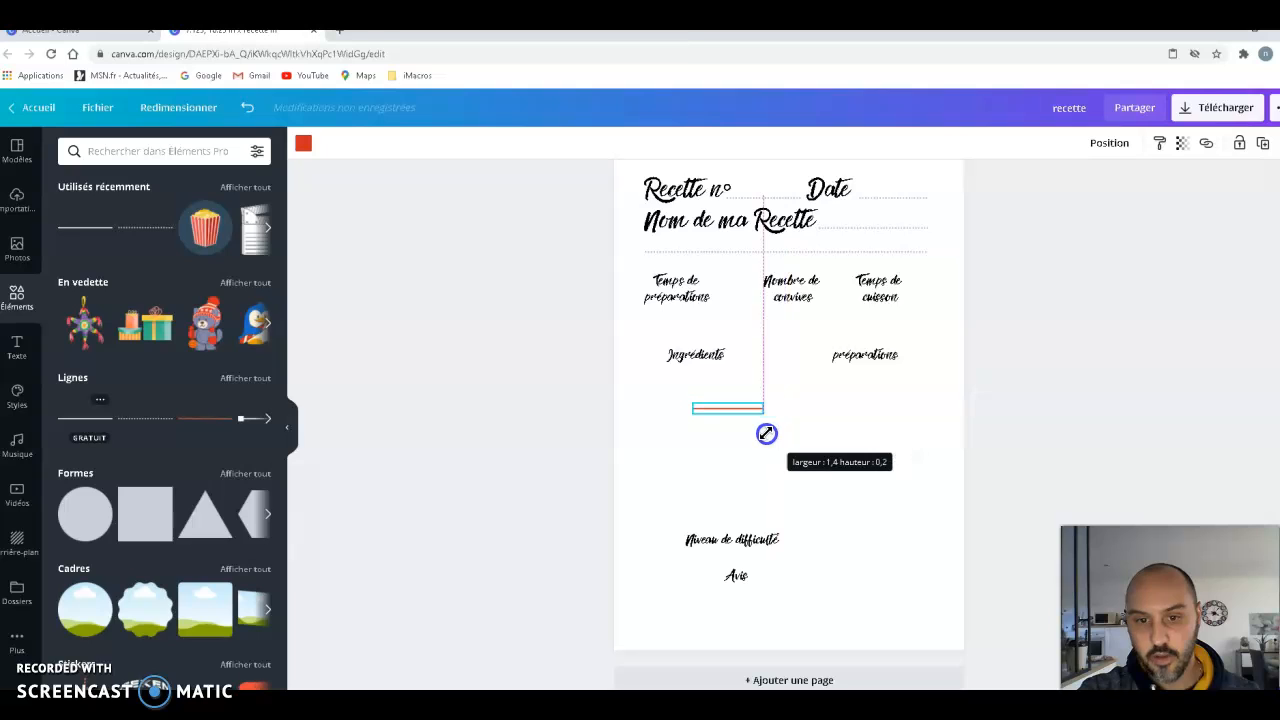
drag(855, 430, 777, 420)
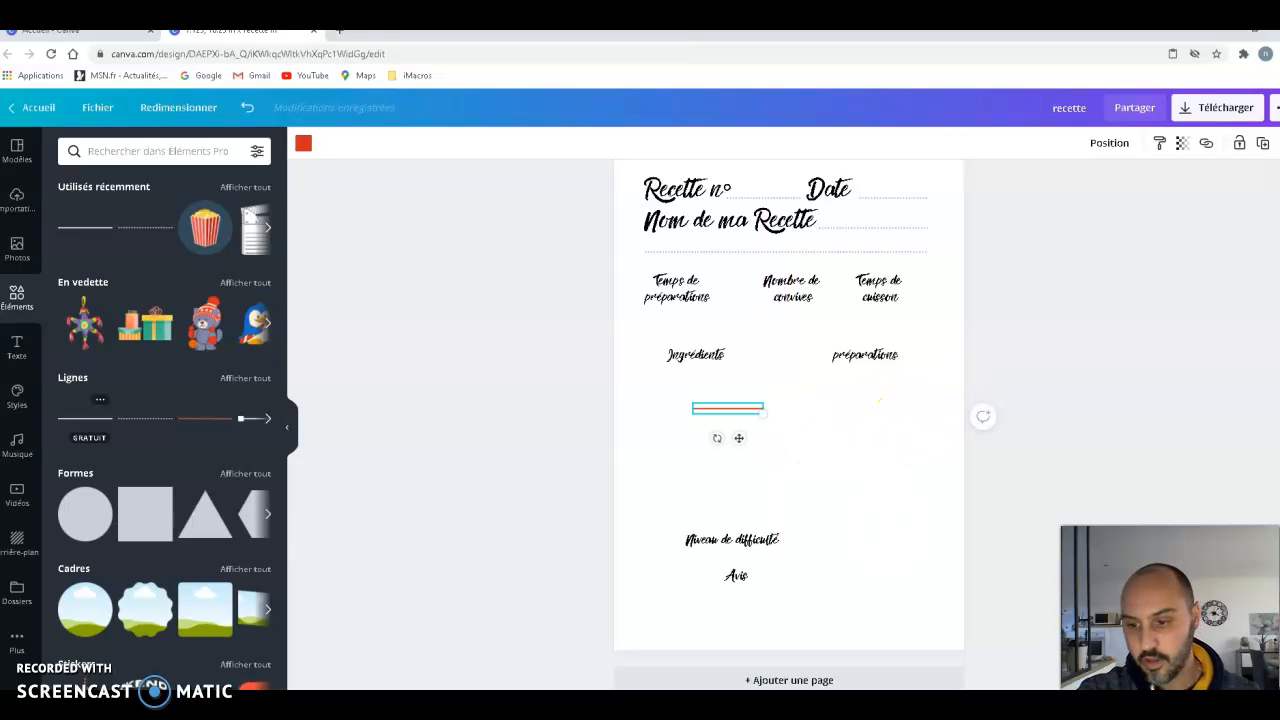
click(1115, 668)
click(1108, 434)
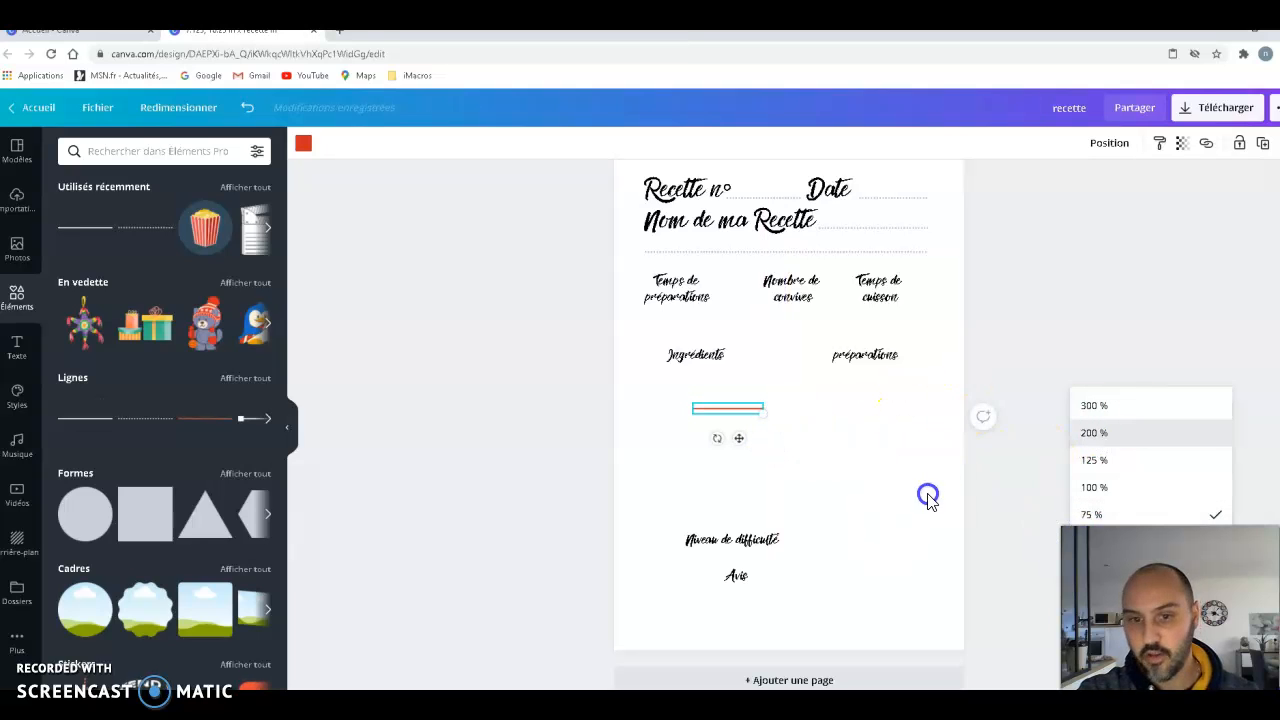
drag(721, 426, 1117, 411)
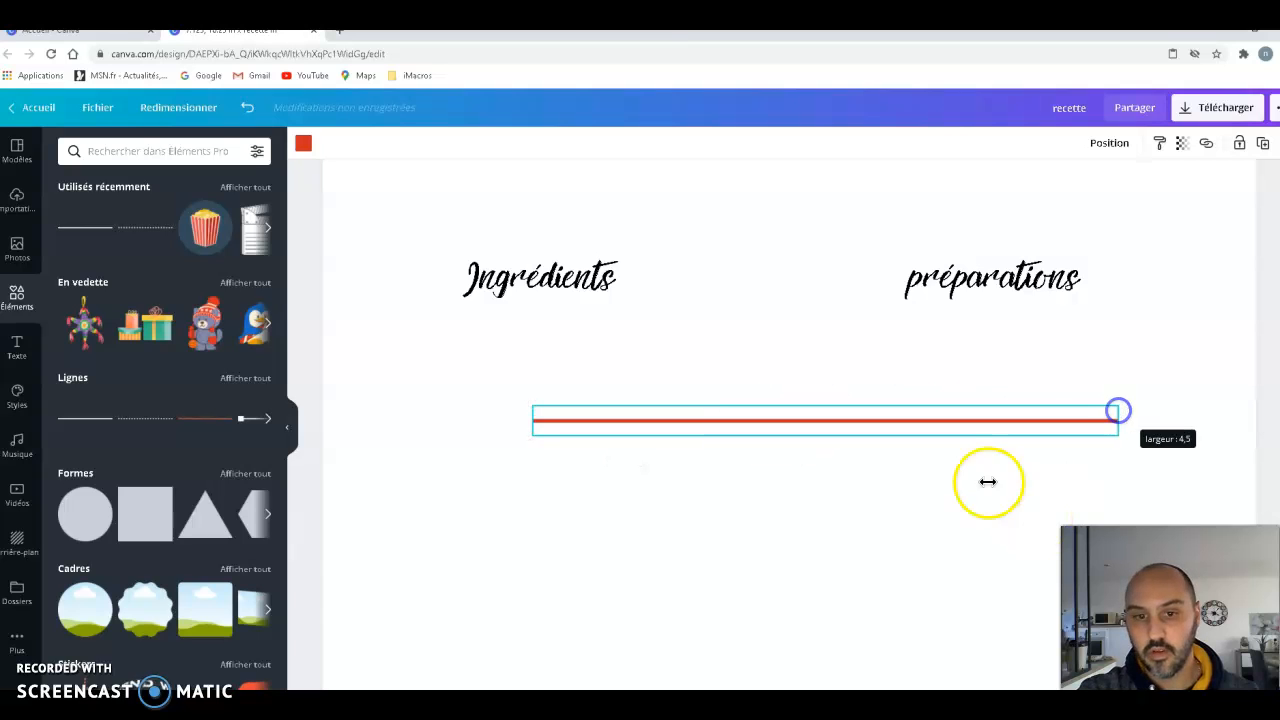
- Place the solid line just above the three labels, recolour it black and stretch it across the full page width
scroll(960, 510, up, 3)
drag(831, 663, 647, 274)
click(303, 152)
click(72, 278)
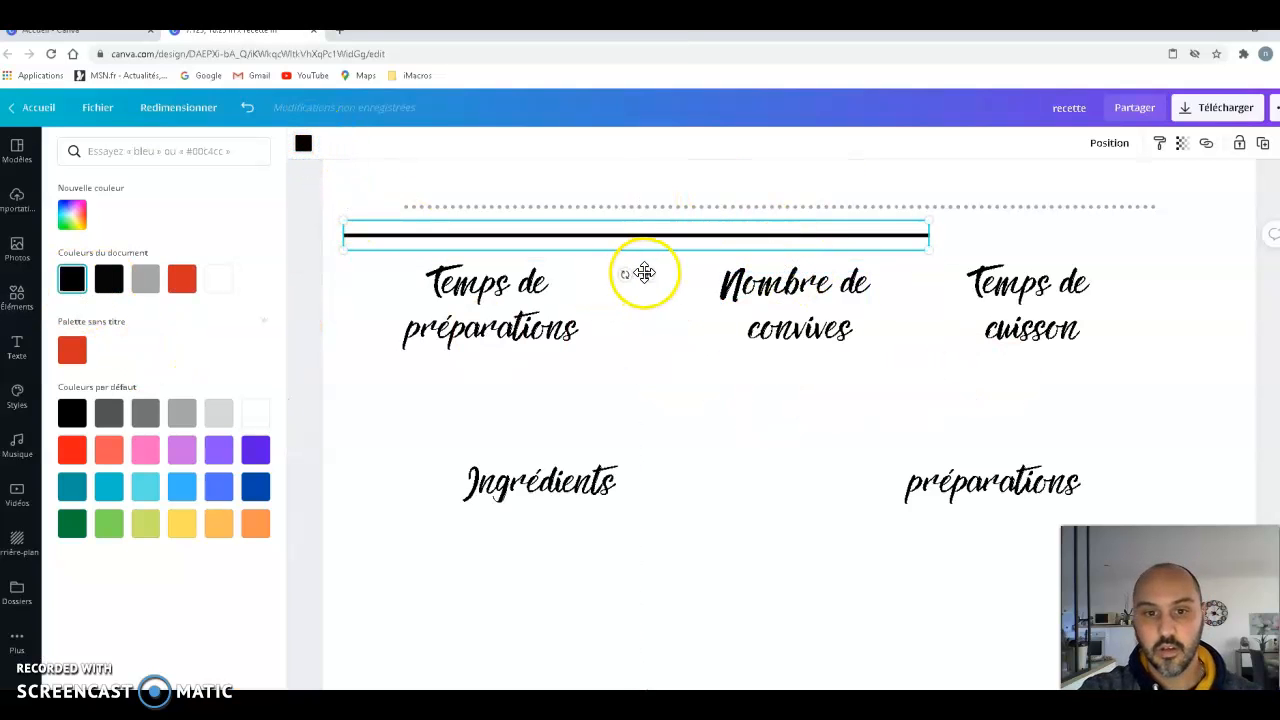
drag(632, 285, 631, 286)
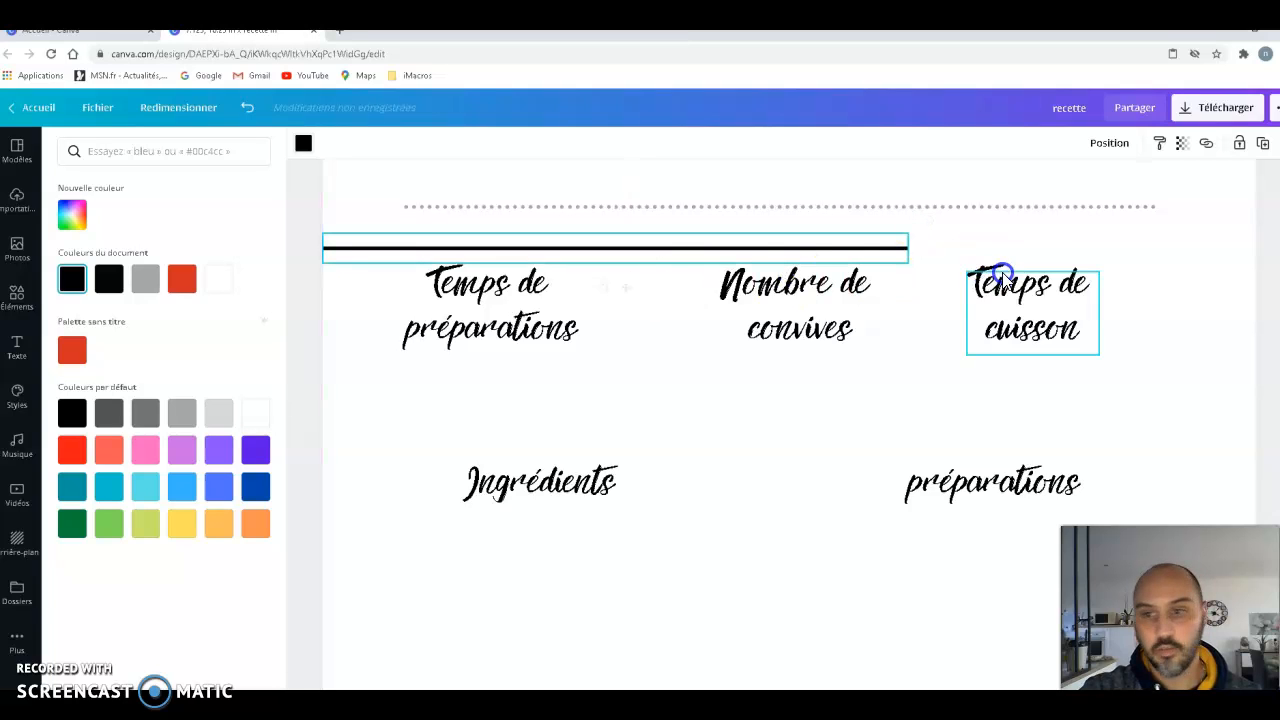
drag(909, 244, 1268, 256)
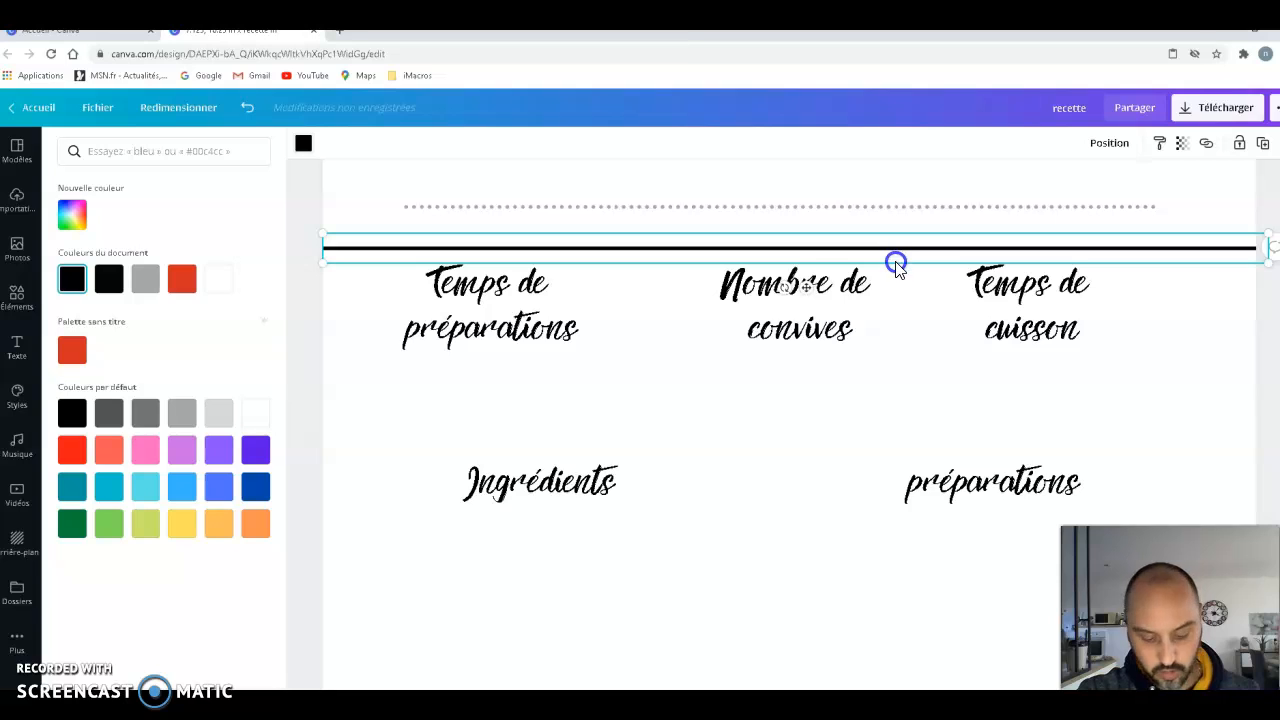
- Duplicate the black line and place the copy below the three labels, aligned with the first line
key(ctrl+d)
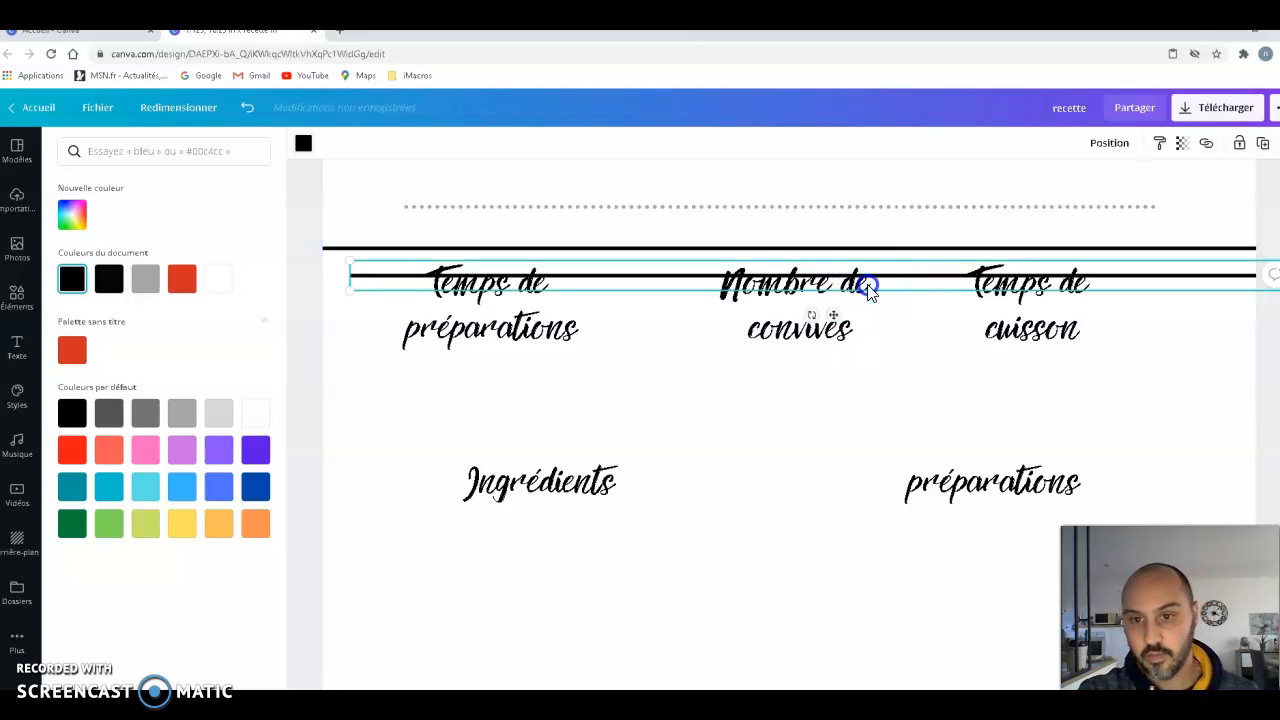
mouse_move(818, 433)
mouse_down()
mouse_move(809, 451)
mouse_move(808, 431)
mouse_up()
drag(797, 493, 797, 493)
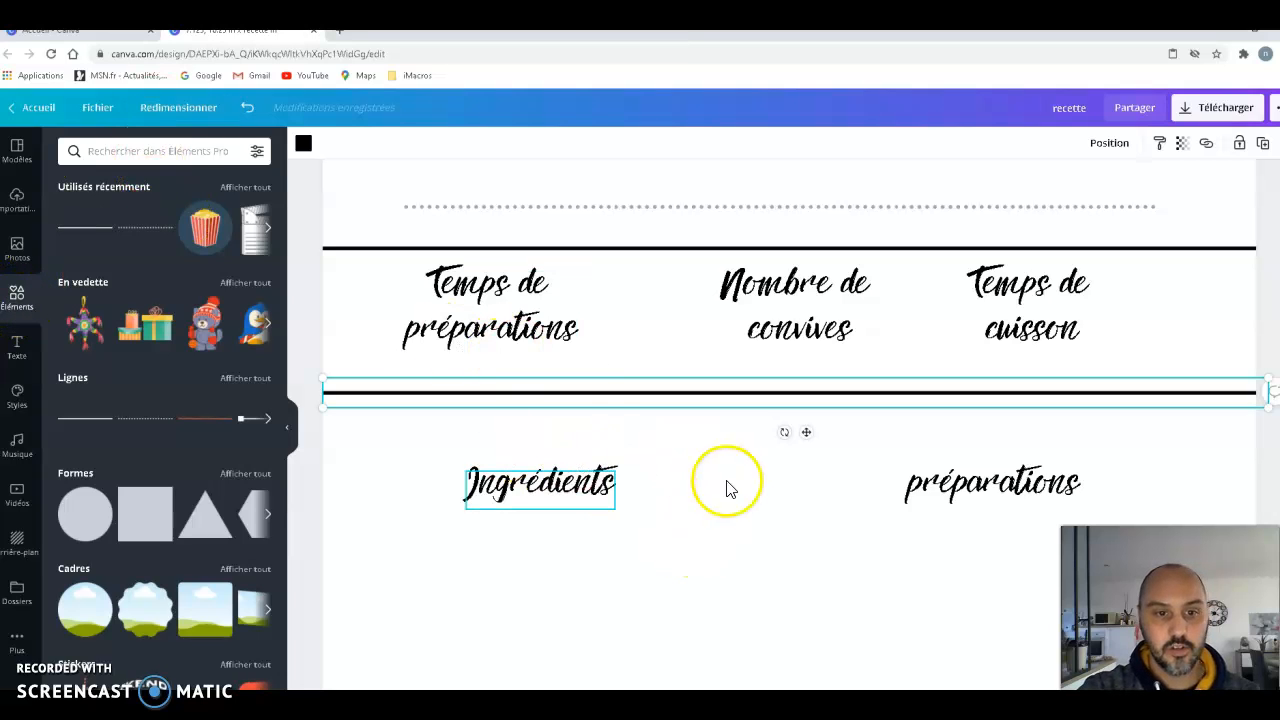
- Search the elements for "temps", shift "Temps de préparations" to the right and place a black clock icon in front of it
click(181, 150)
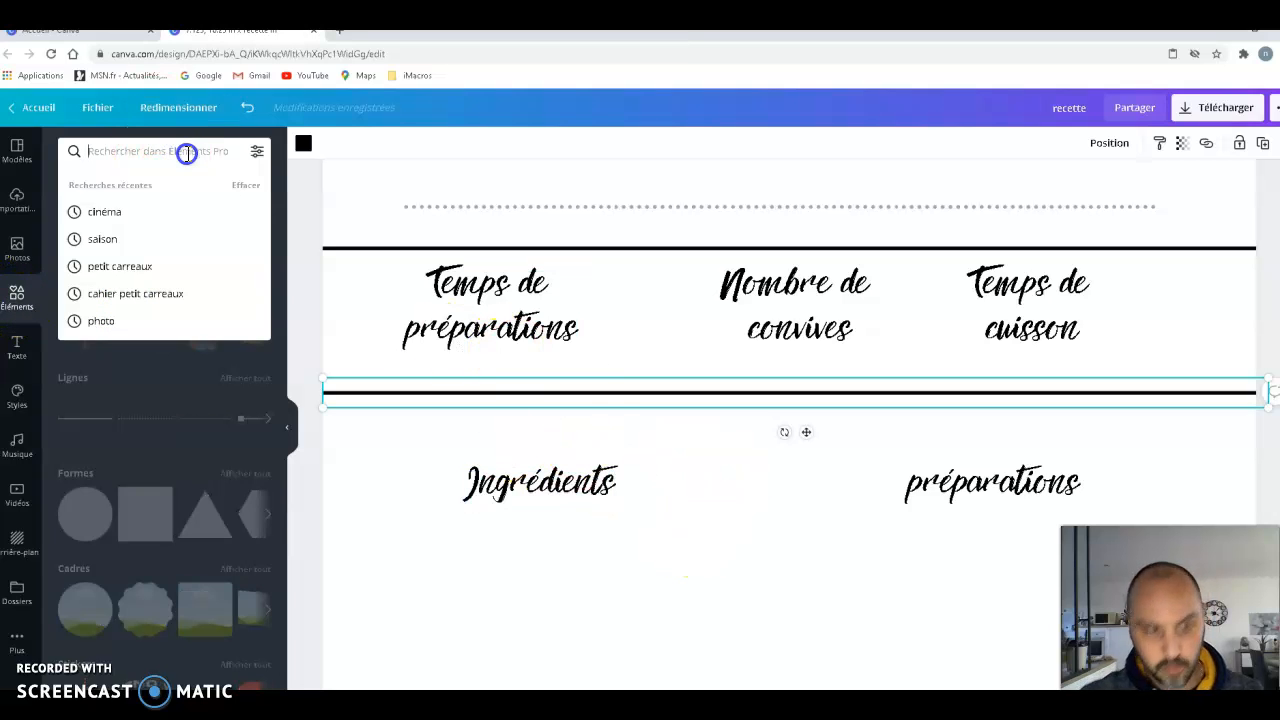
text(temps)
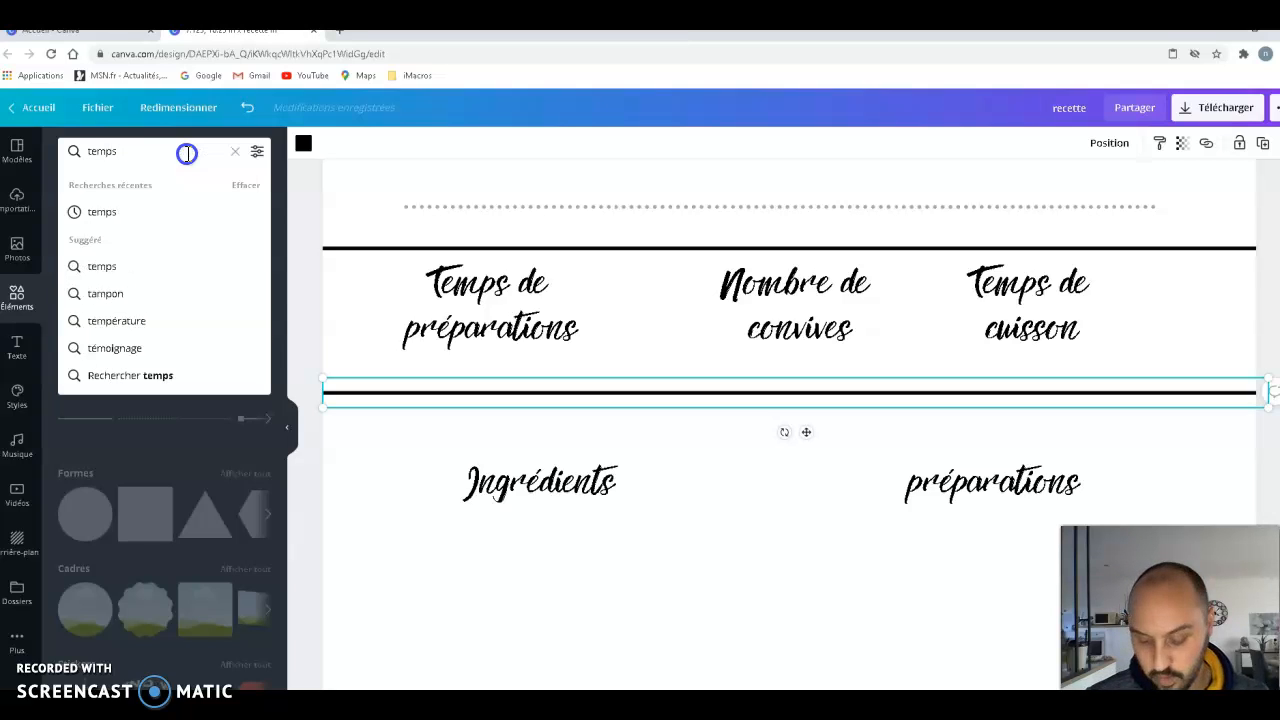
key(Return)
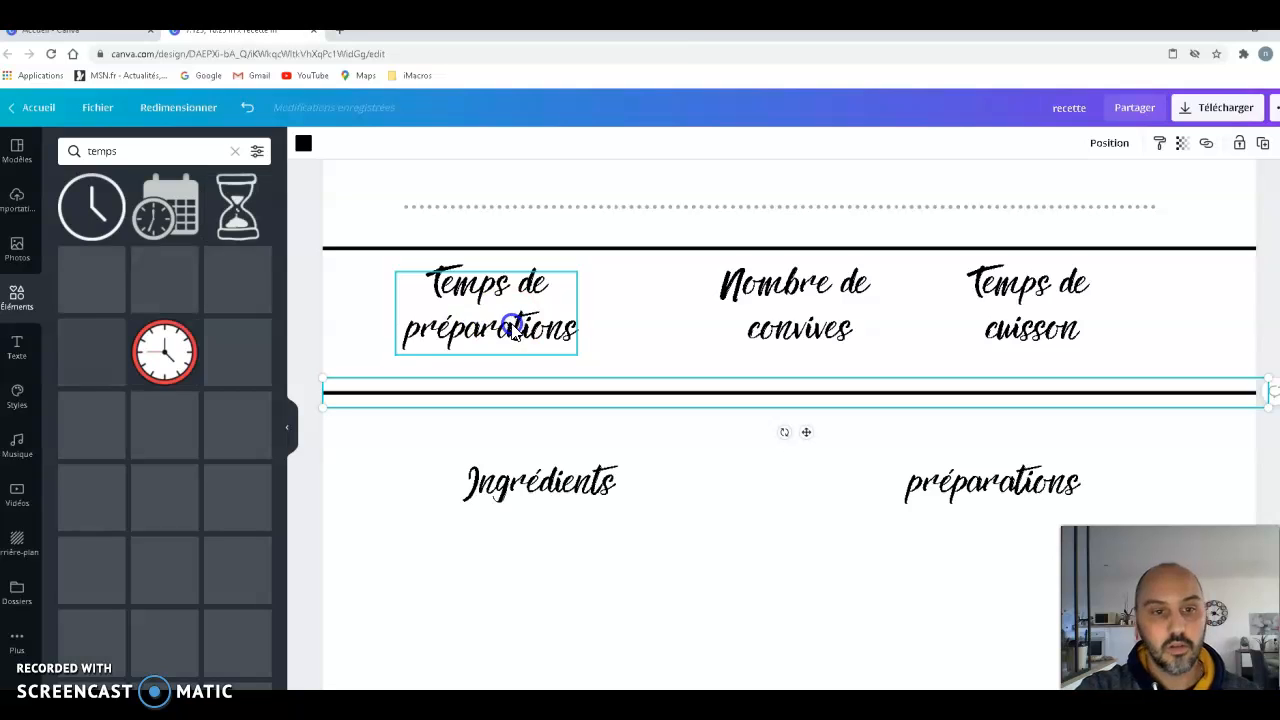
drag(476, 323, 588, 326)
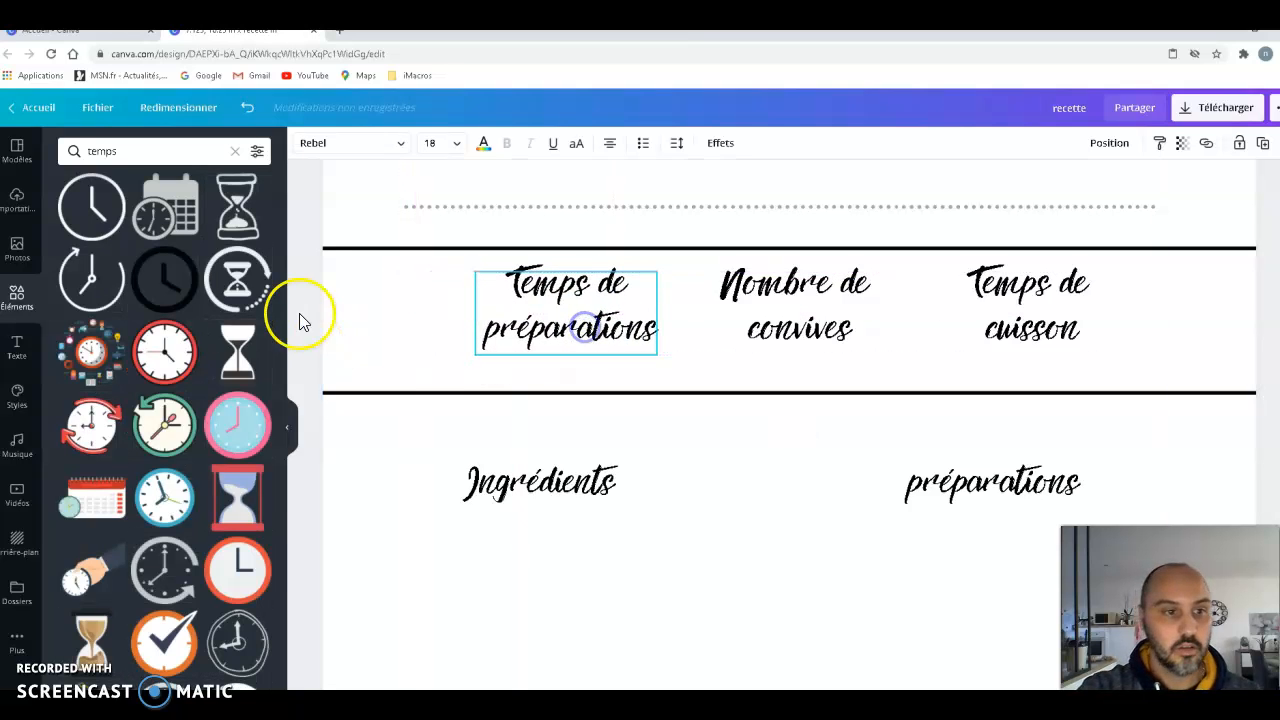
click(166, 280)
drag(790, 600, 435, 318)
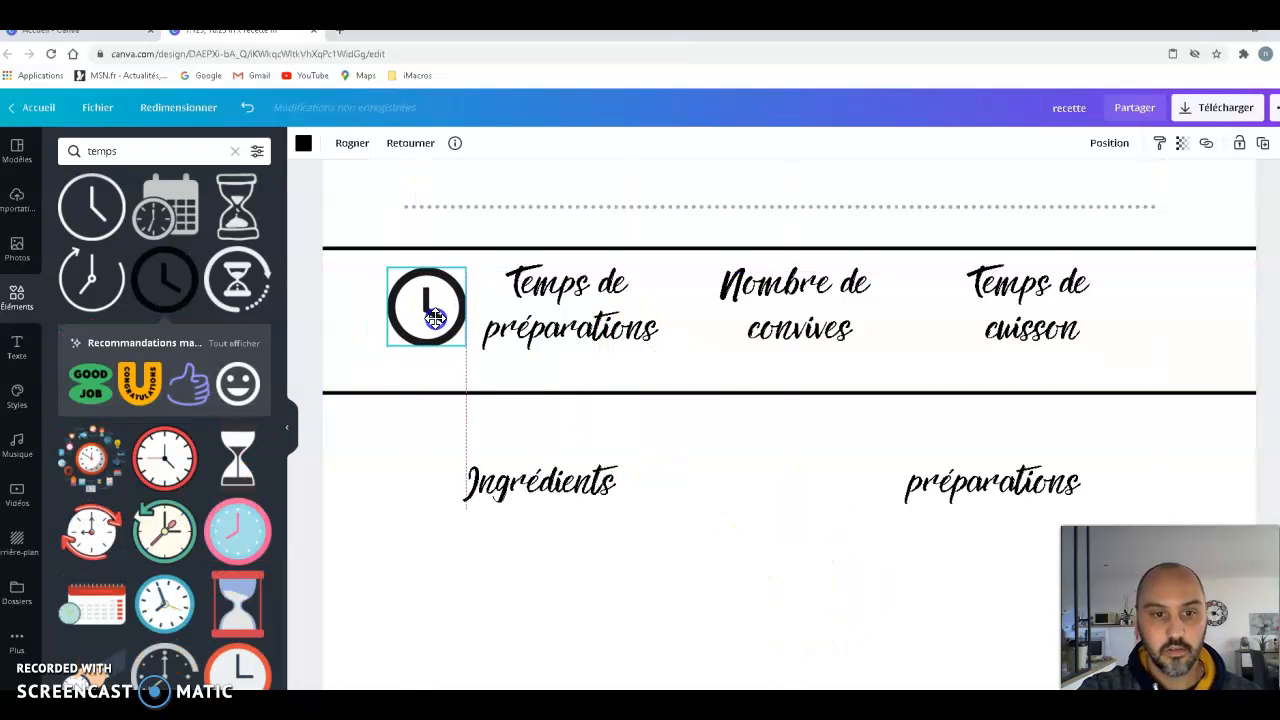
click(565, 330)
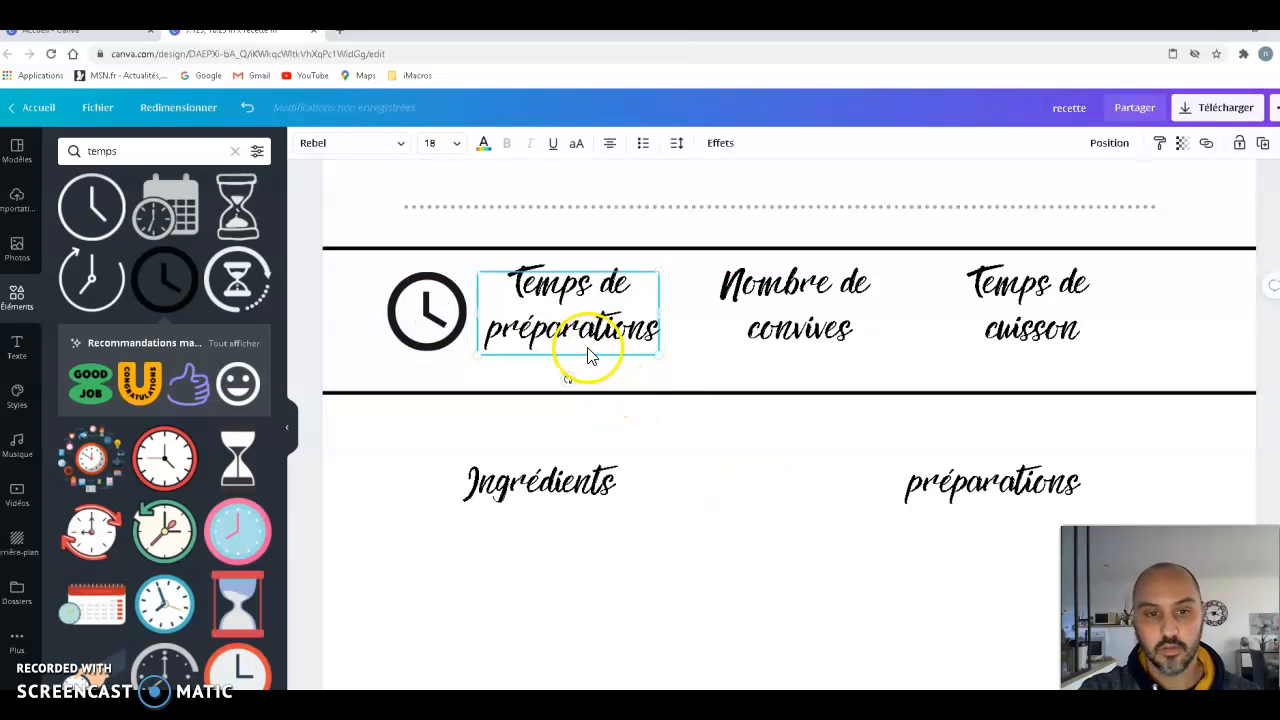
click(745, 408)
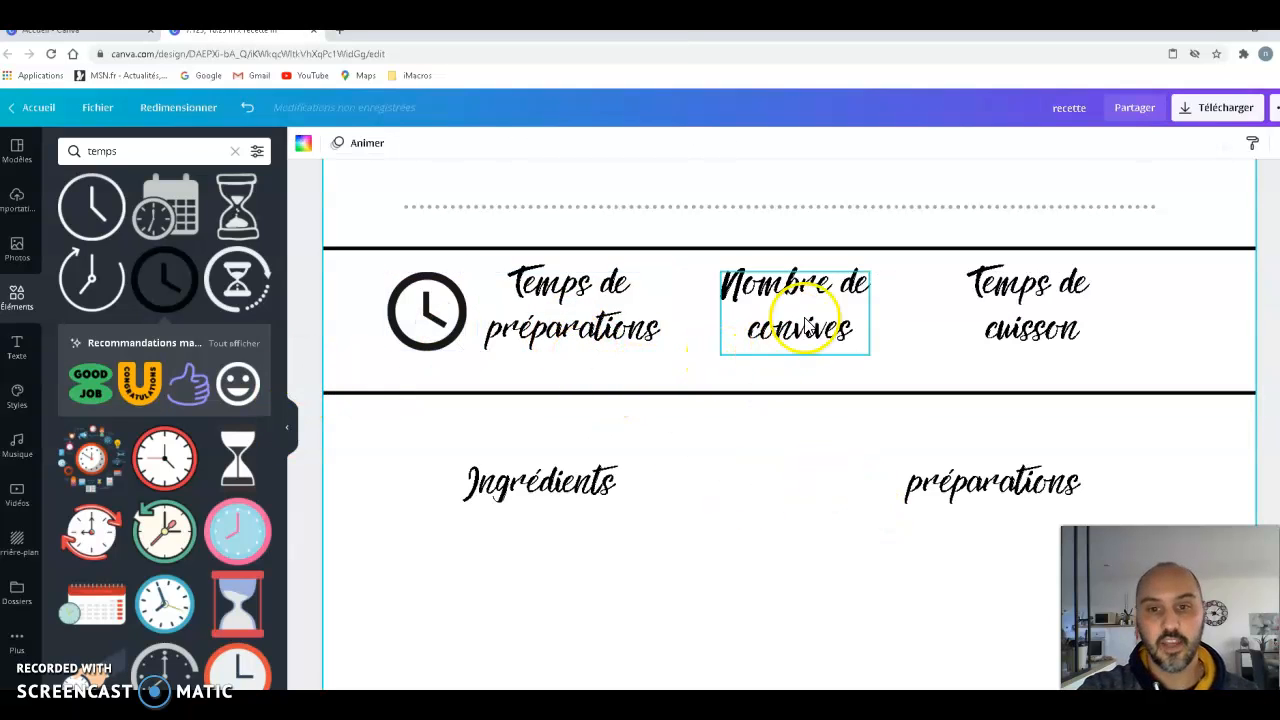
- Shift "Nombre de convives" to the right to free space before it, and search the elements for "silhouette"
drag(835, 318, 874, 318)
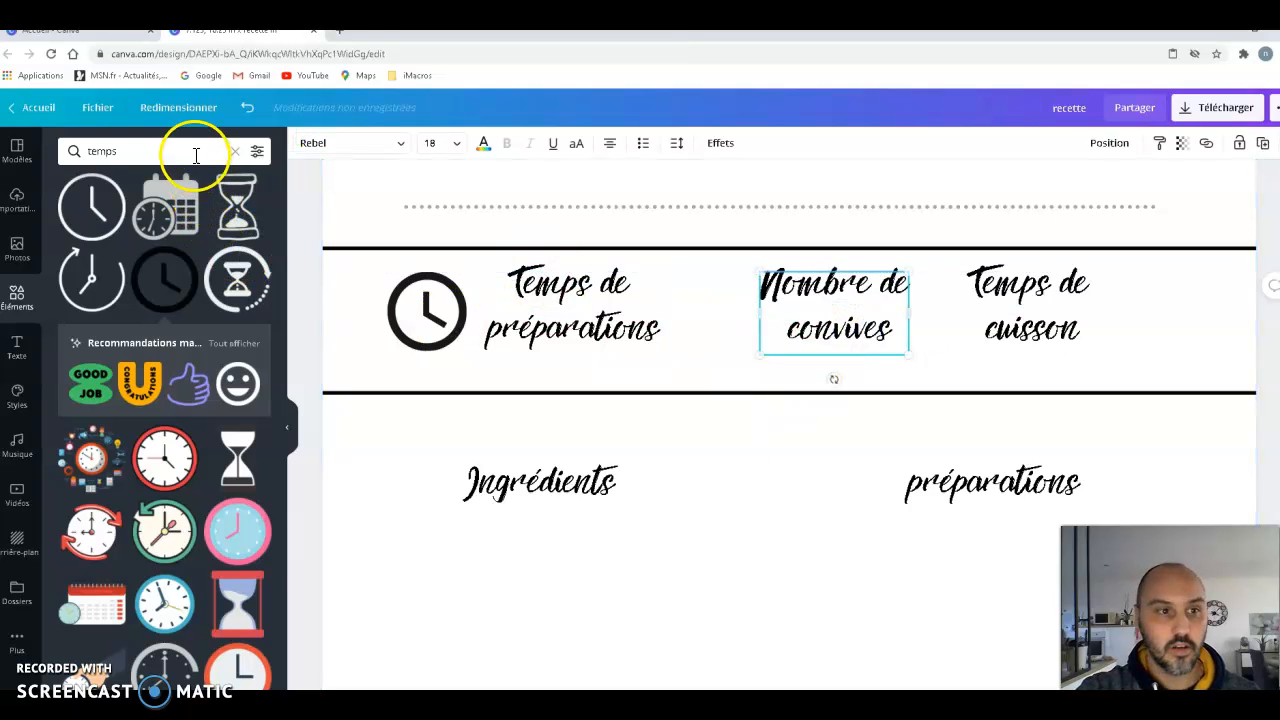
click(190, 151)
text(sil)
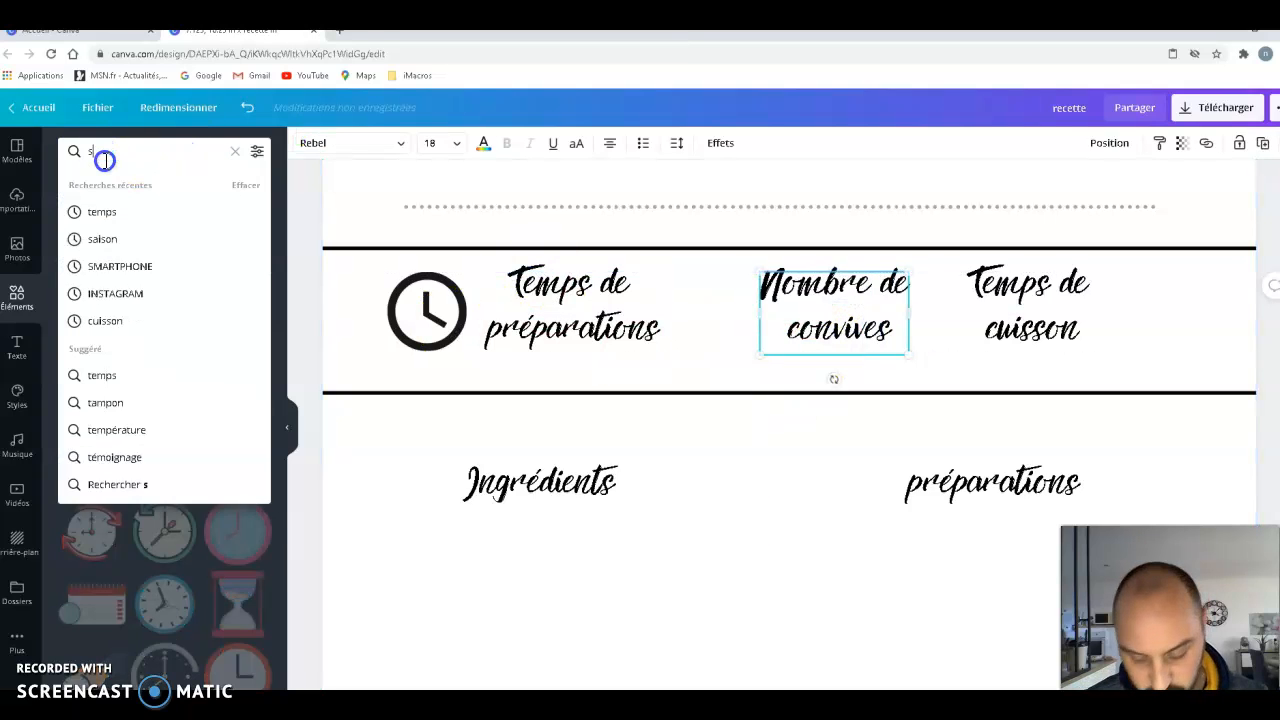
text(hou)
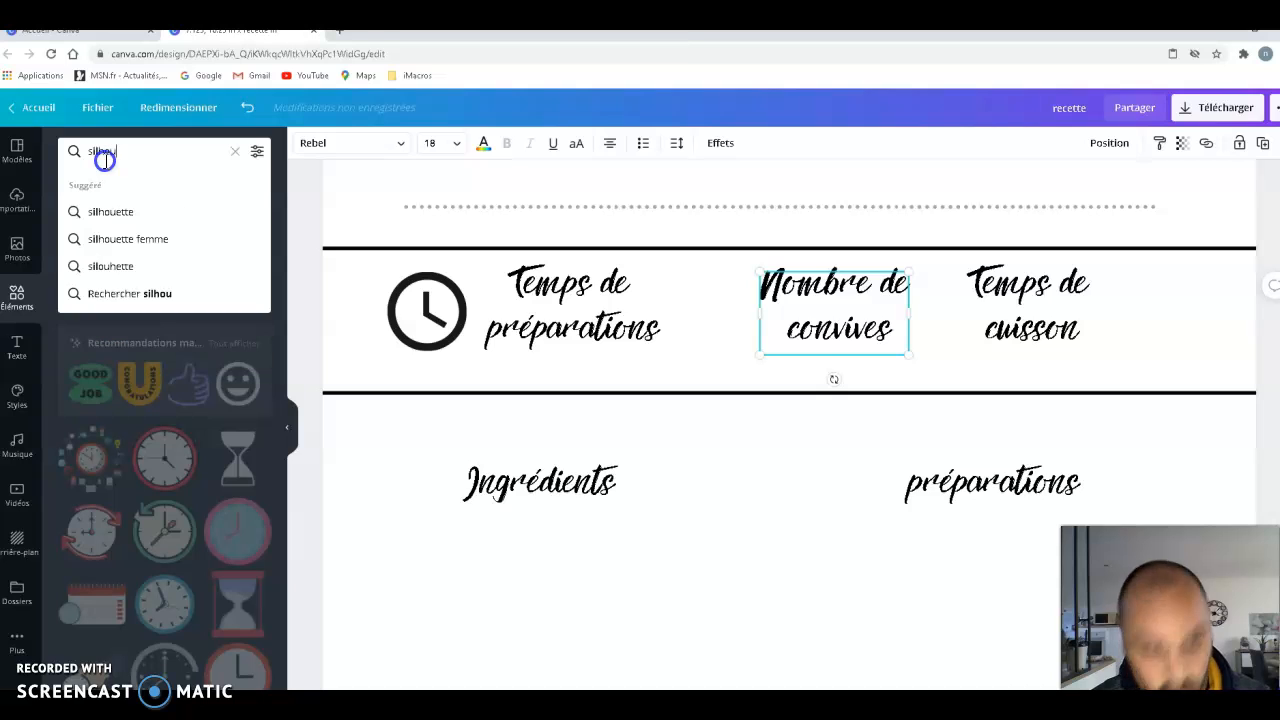
click(121, 213)
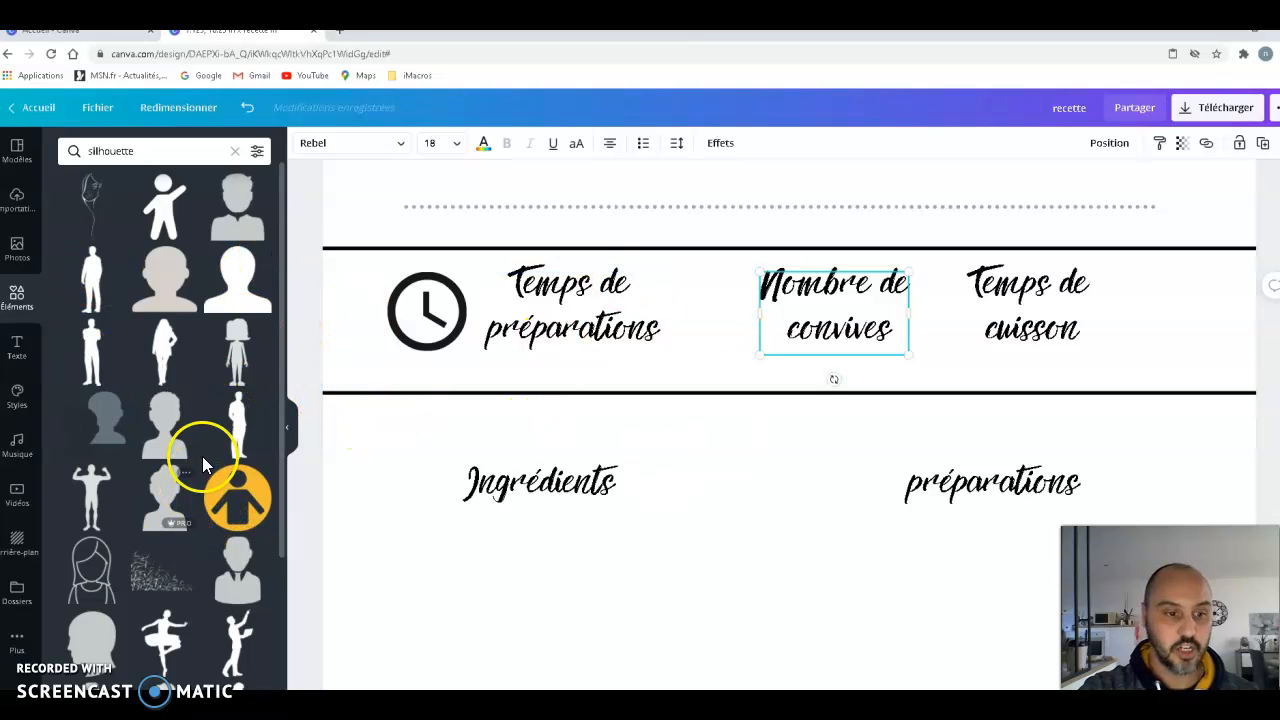
- Look through the silhouette results for a group-of-people icon suited to "Nombre de convives"
scroll(220, 530, down, 2)
scroll(220, 532, down, 2)
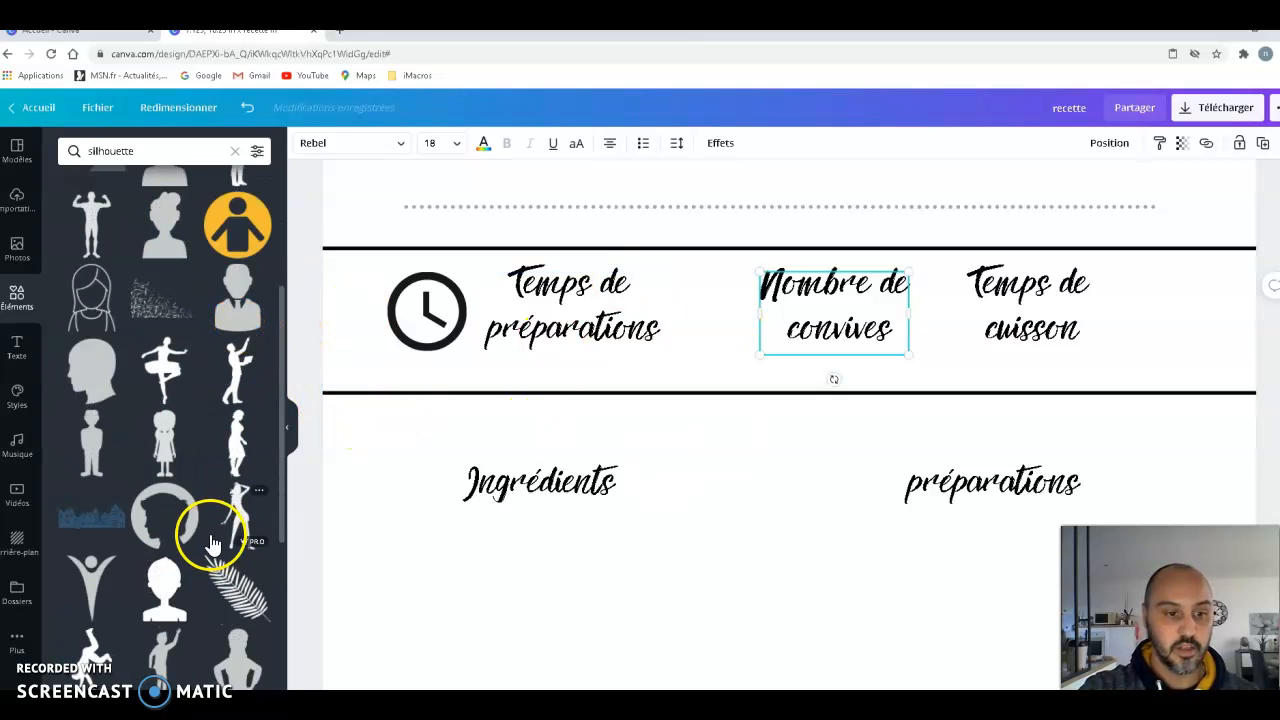
scroll(210, 518, up, 3)
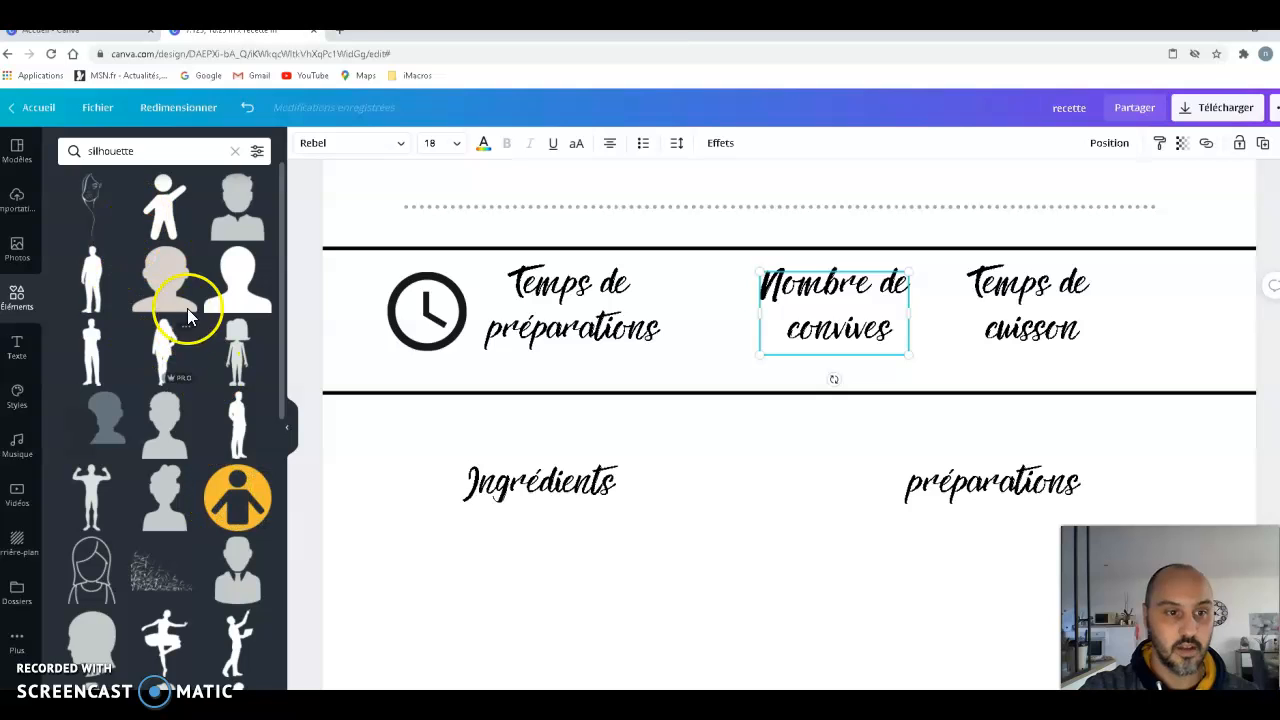
scroll(222, 395, down, 1)
scroll(222, 395, down, 5)
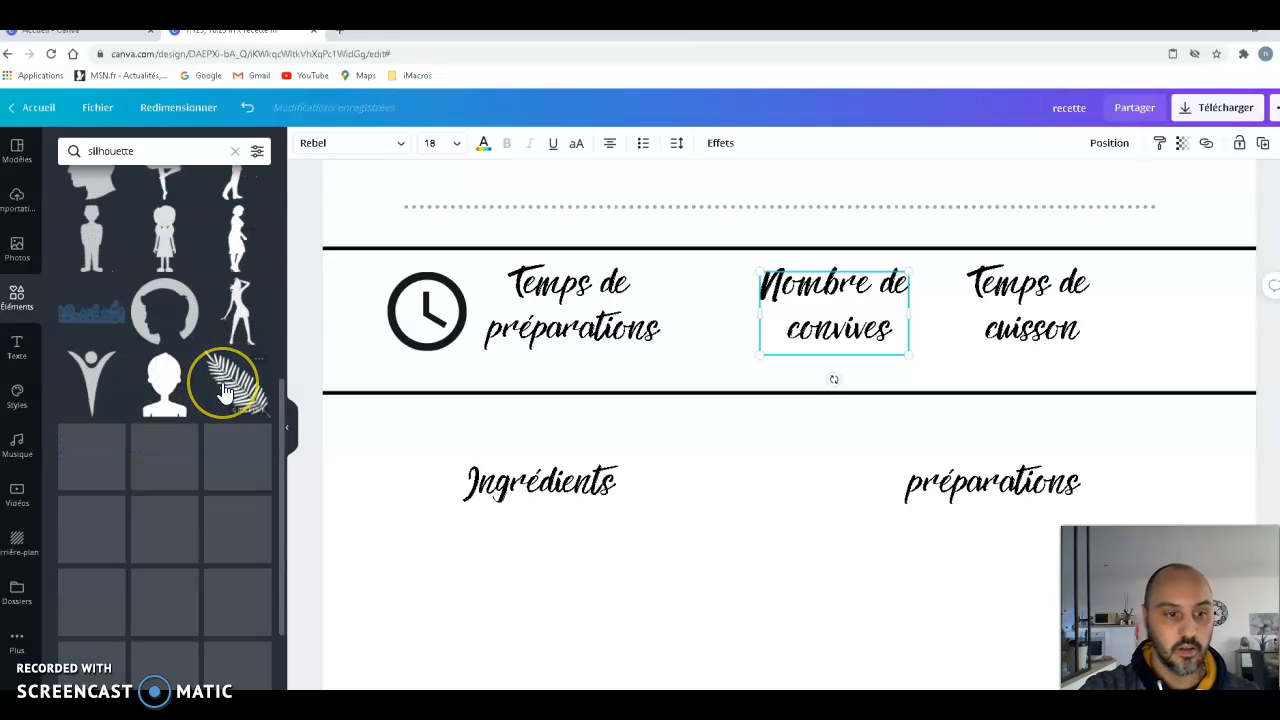
scroll(228, 395, down, 6)
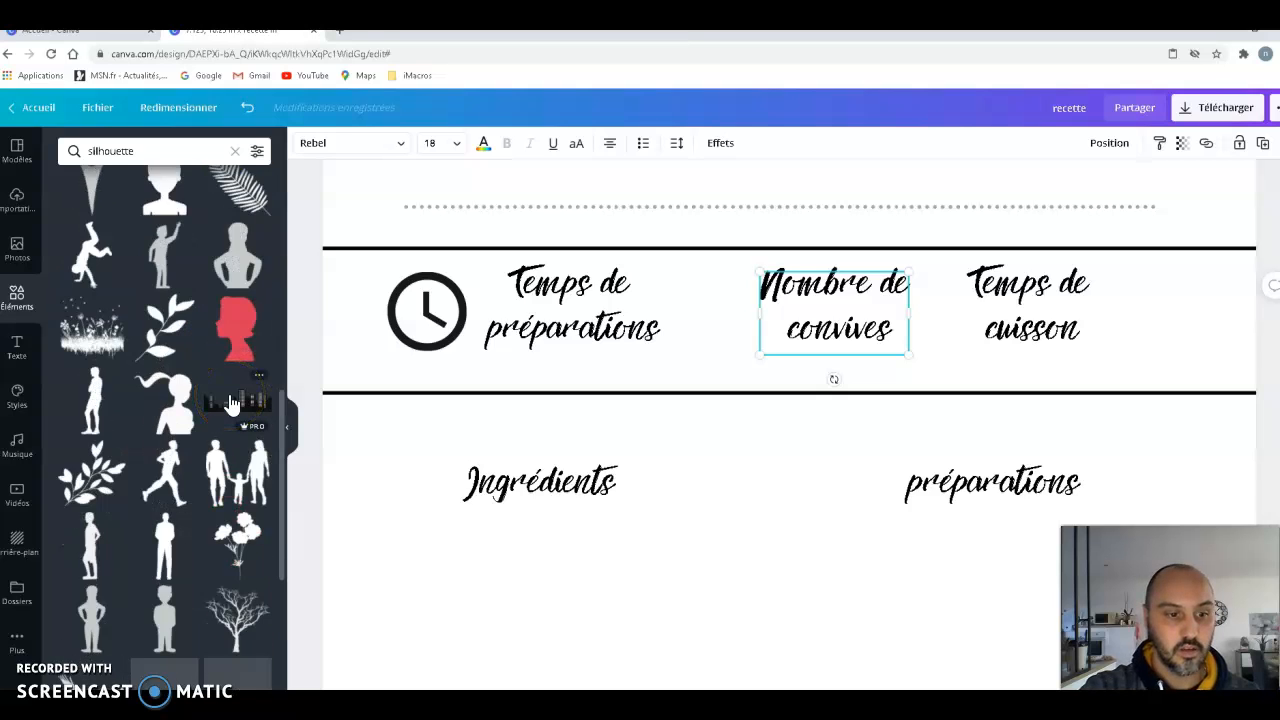
scroll(225, 465, down, 5)
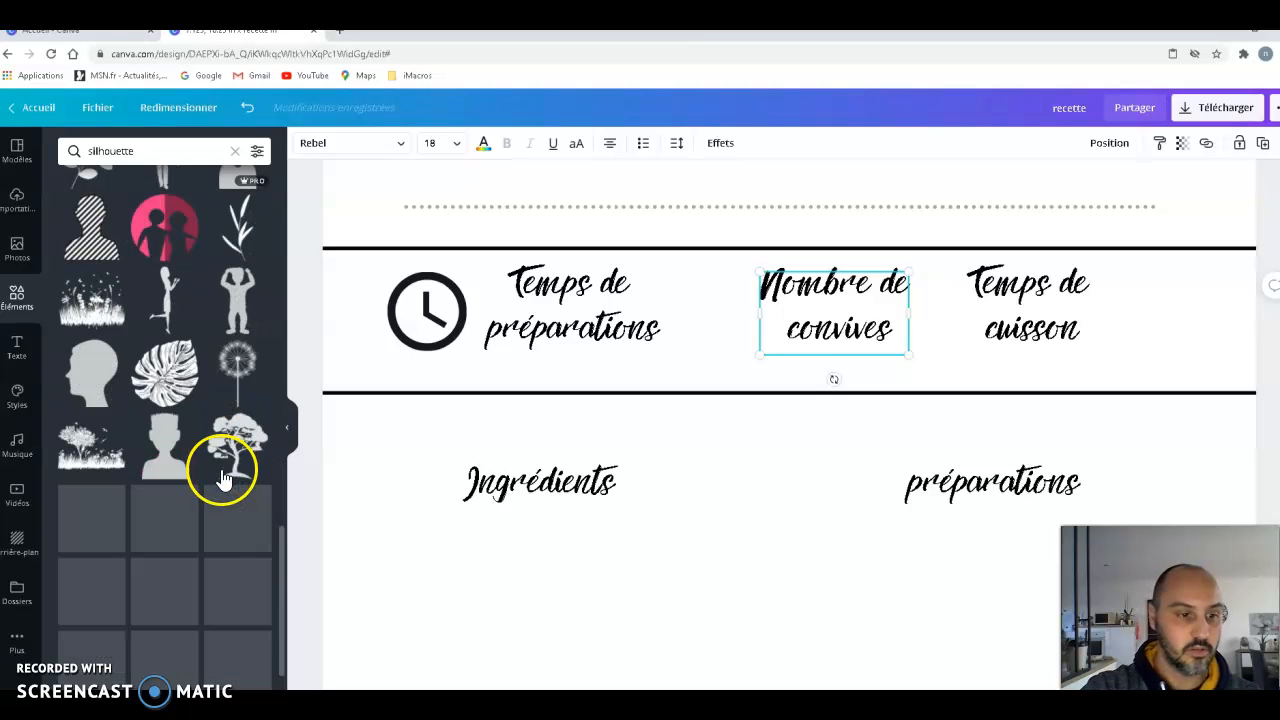
scroll(205, 400, up, 15)
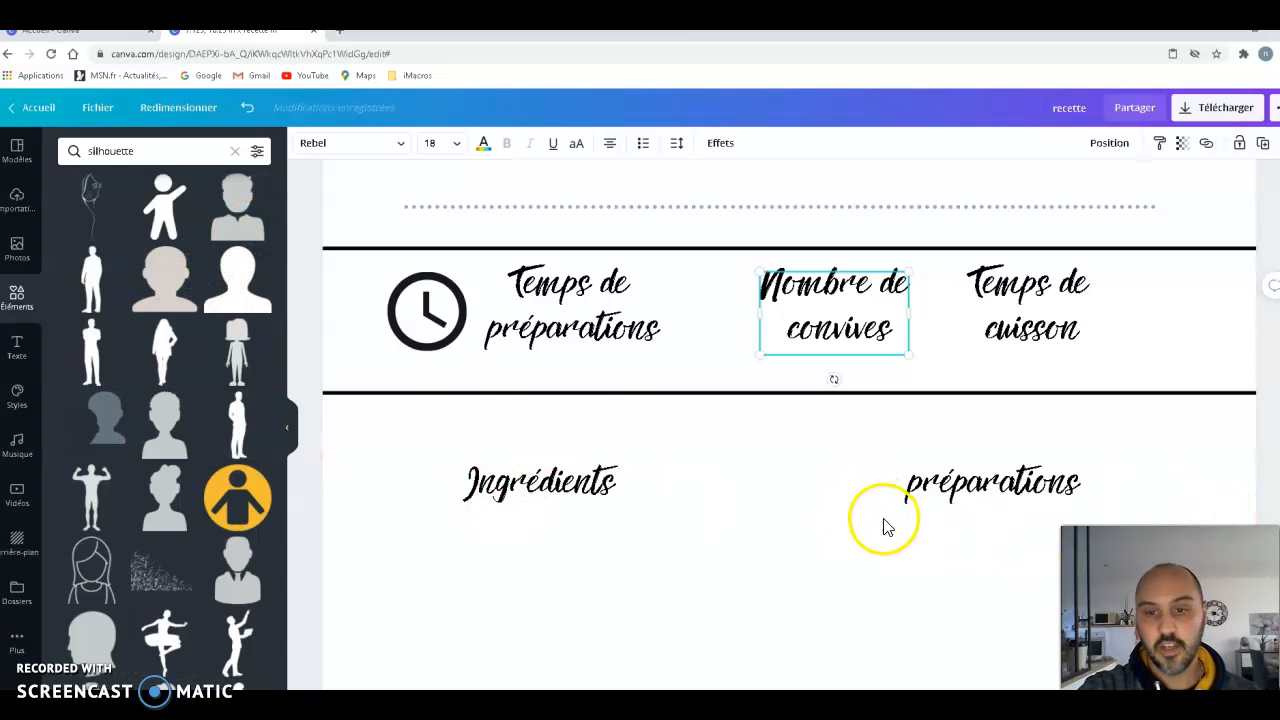
- Copy the black people icon from the page 1 model and paste it in front of "Nombre de convives" on page 3
scroll(870, 510, down, 10)
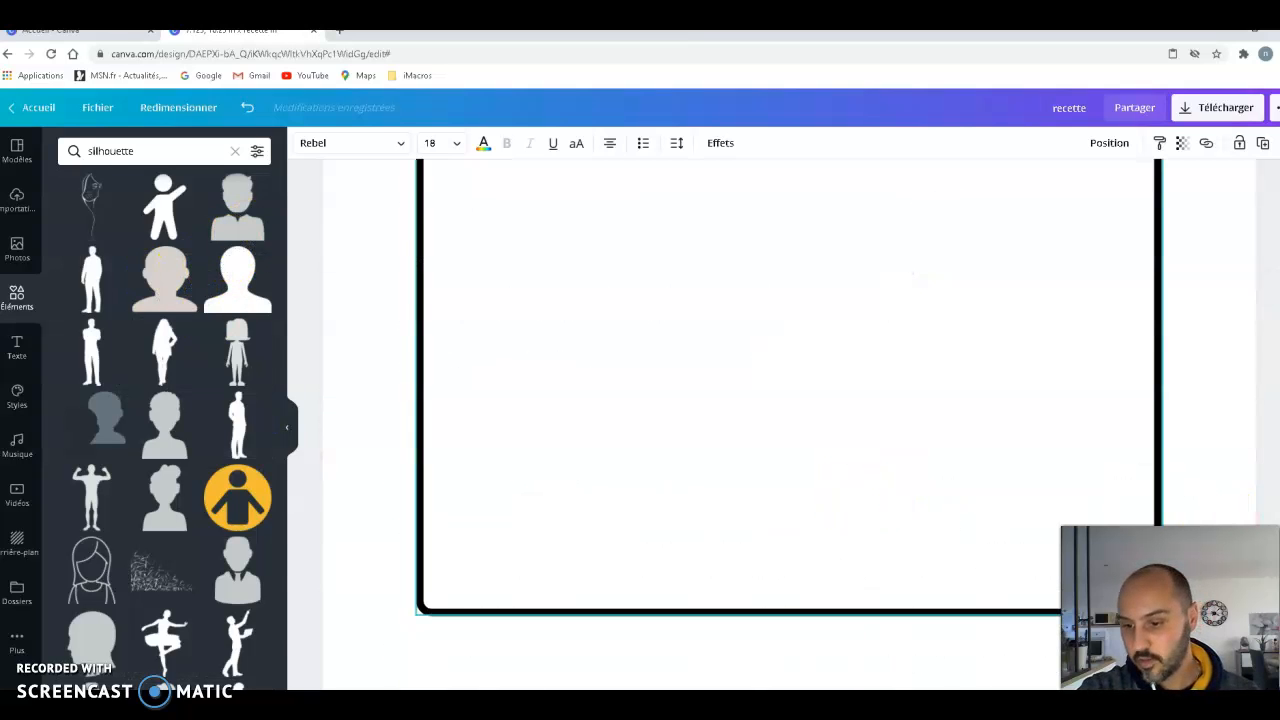
click(1151, 673)
click(1107, 489)
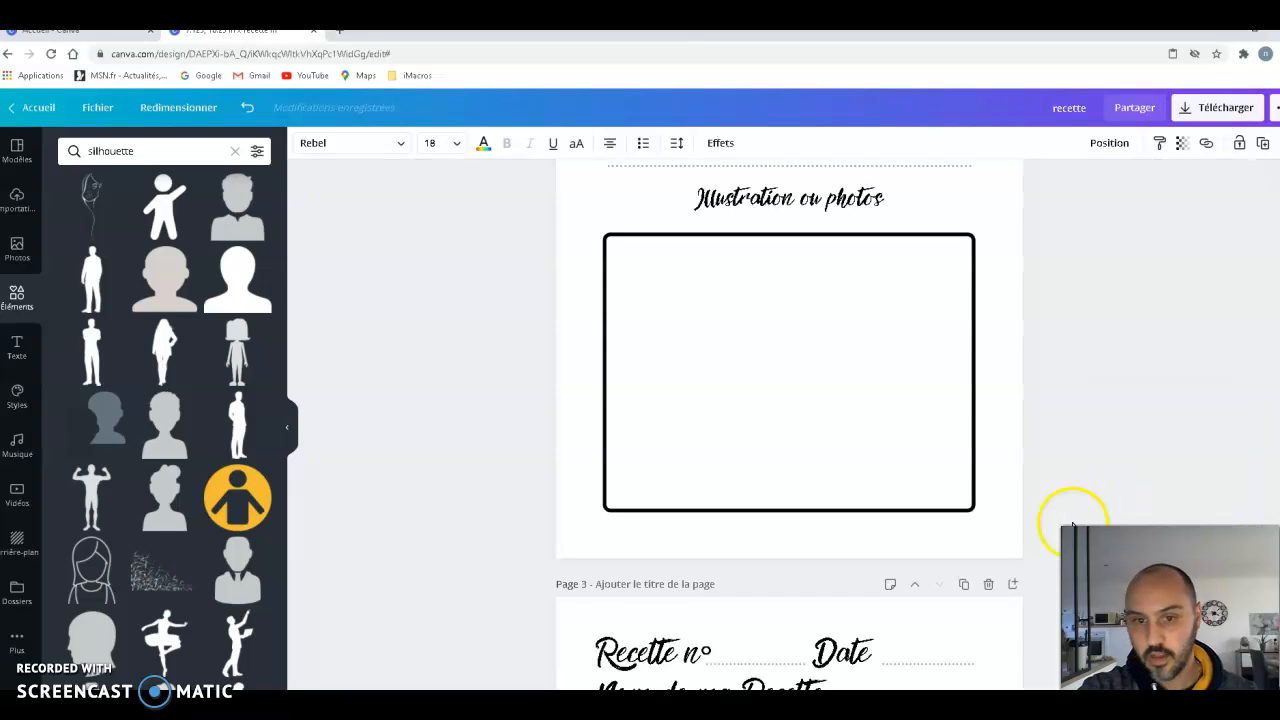
click(1151, 673)
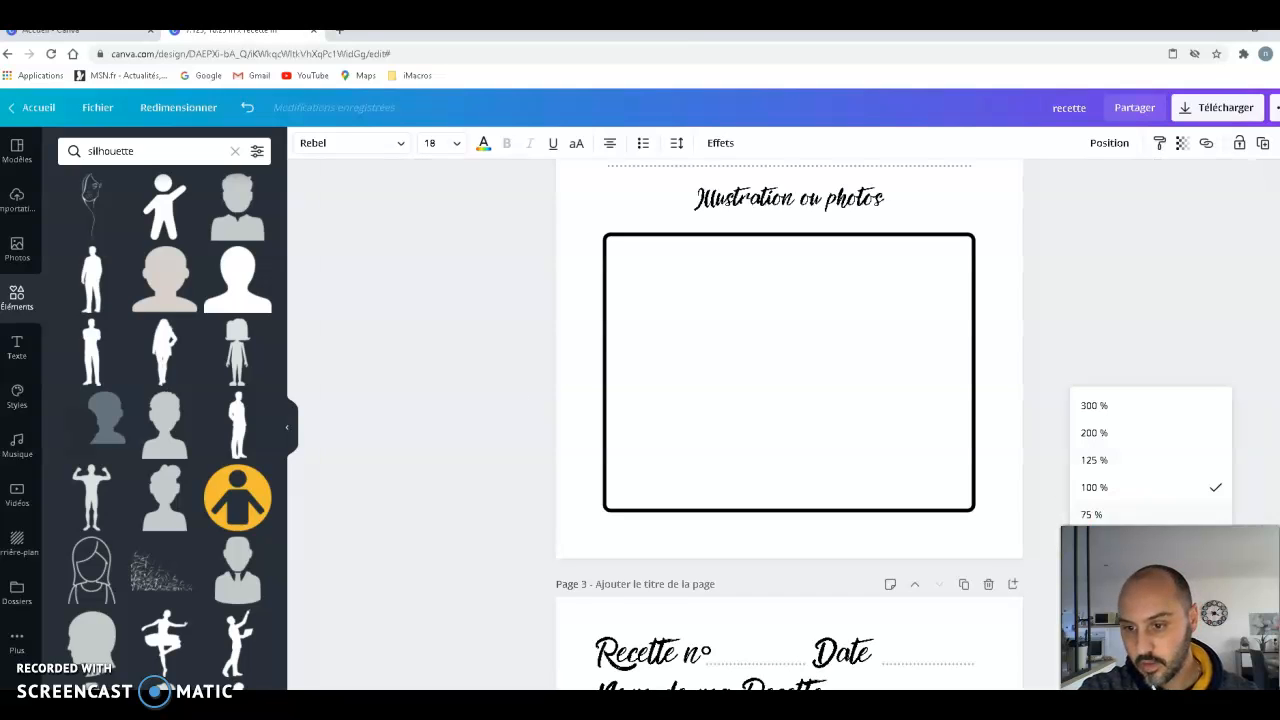
click(1101, 518)
scroll(1022, 525, up, 5)
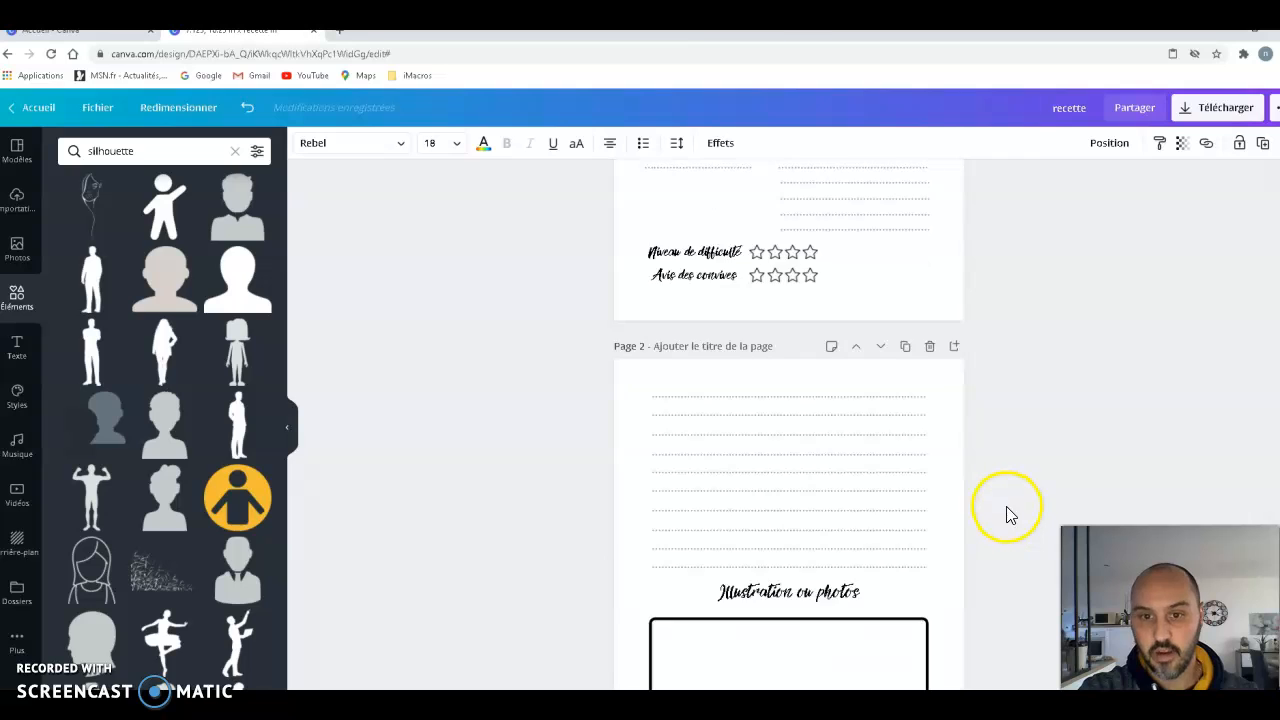
scroll(1026, 508, up, 3)
click(757, 332)
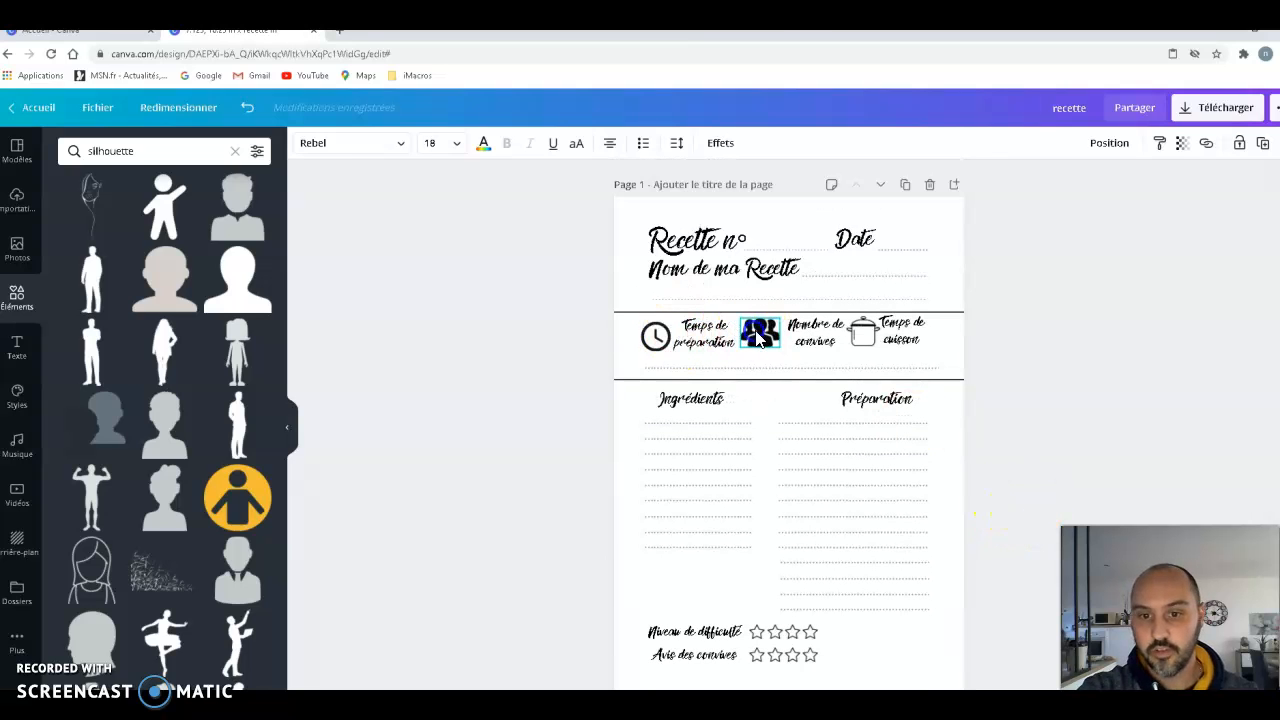
right_click(785, 365)
click(1092, 451)
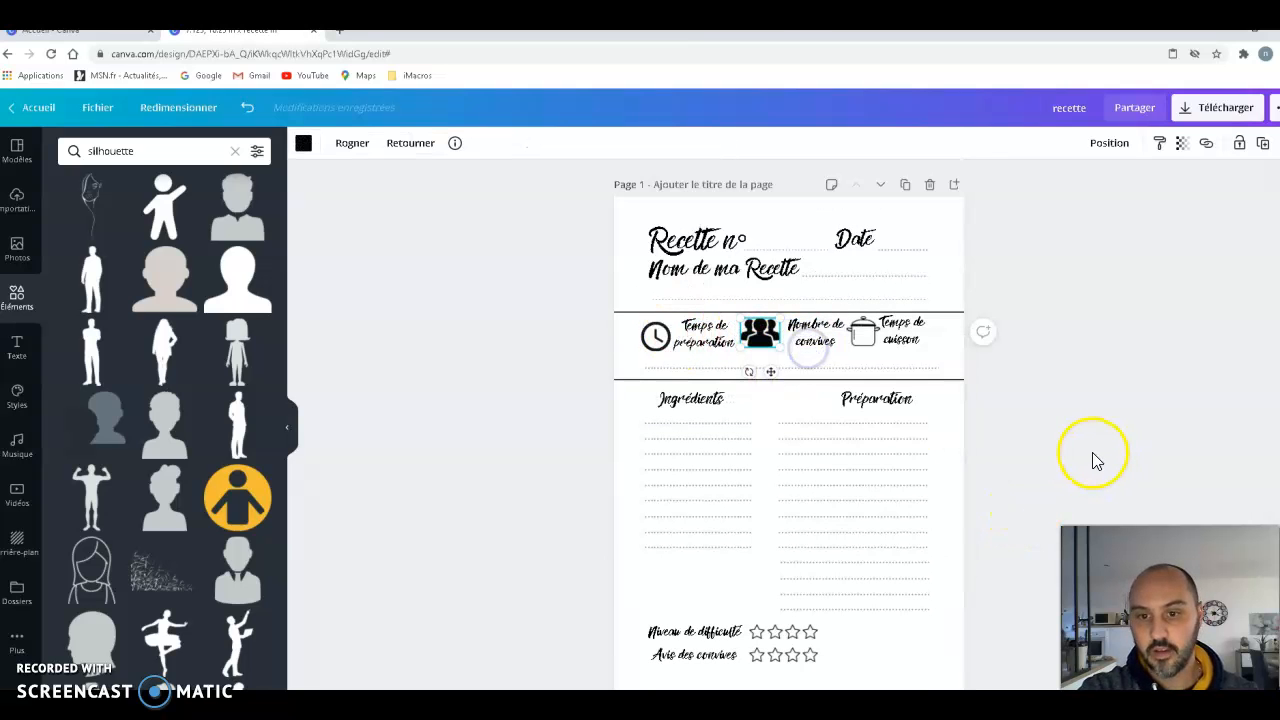
scroll(1088, 458, down, 8)
scroll(1085, 455, down, 4)
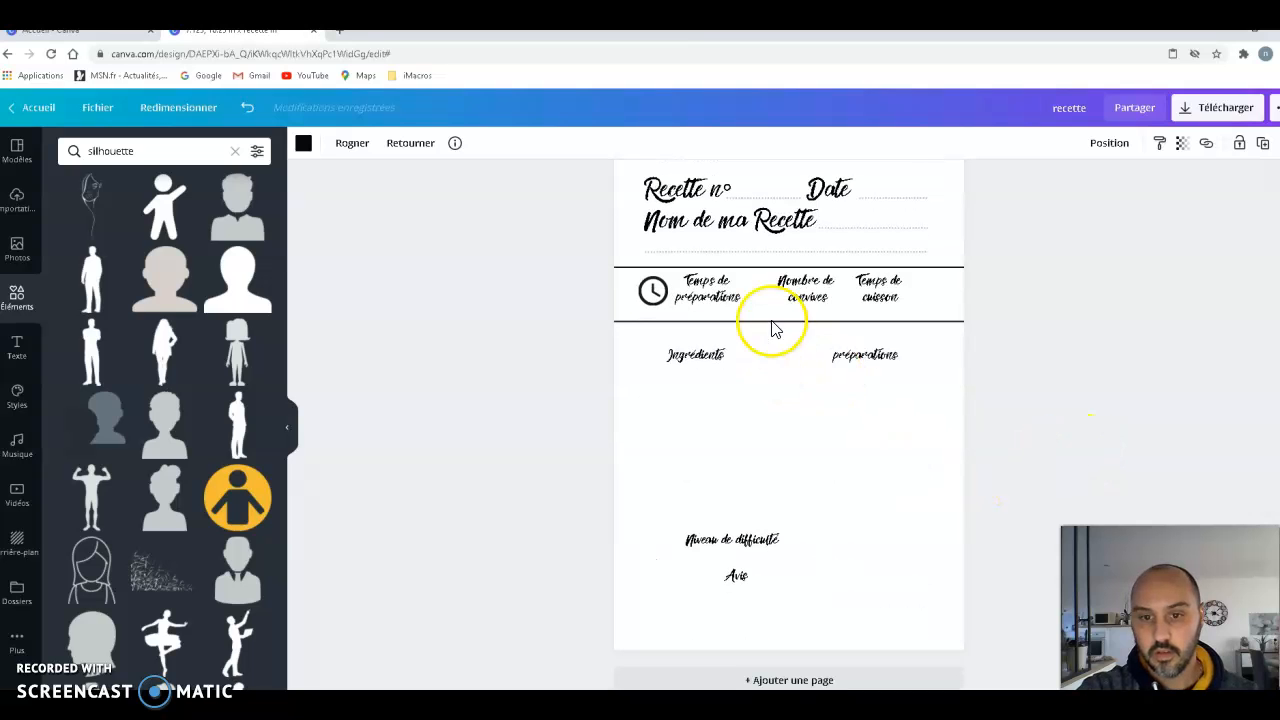
right_click(768, 311)
click(819, 360)
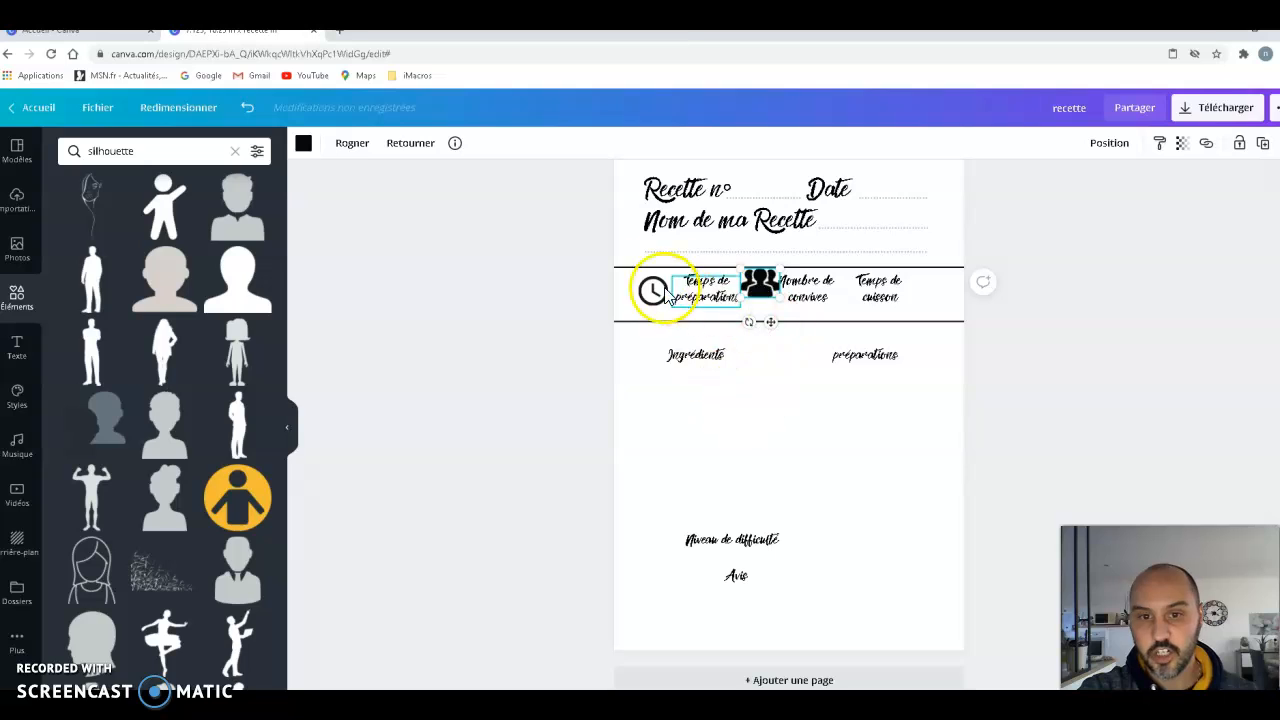
- Raise the upper black line on page 3 to just below the dotted line under "Nom de ma Recette"
click(632, 268)
drag(632, 272, 634, 259)
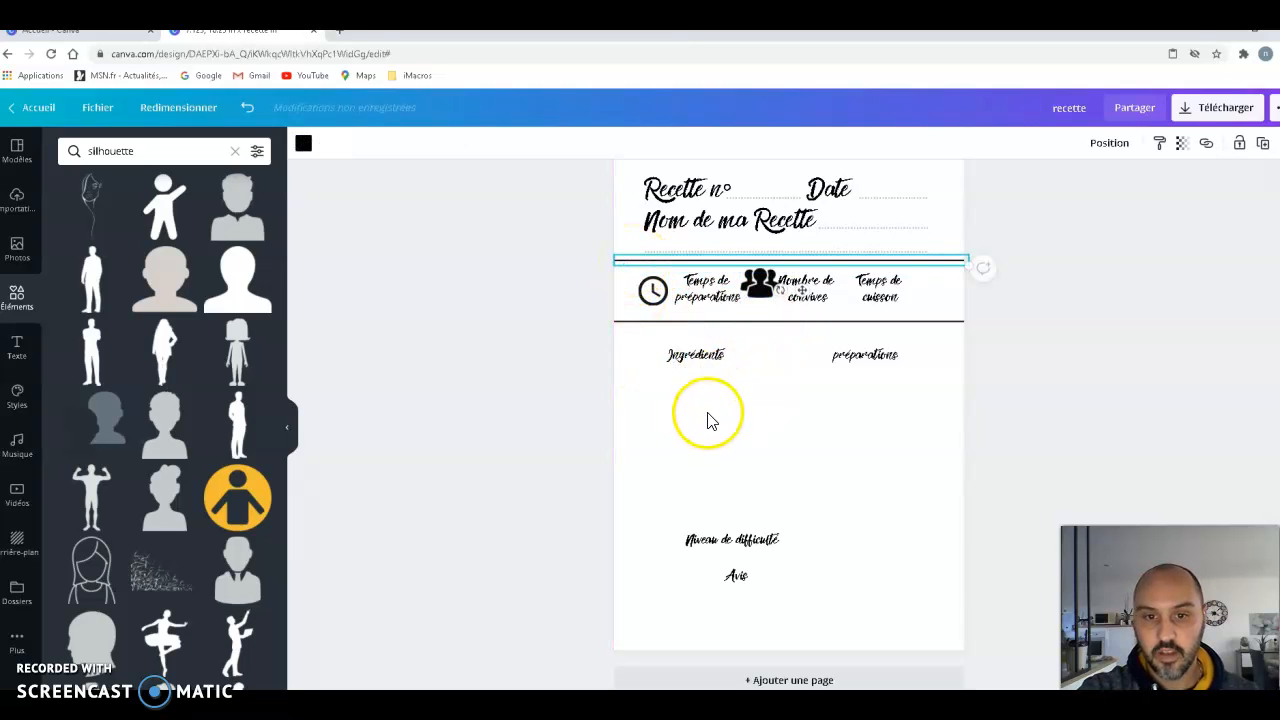
click(743, 391)
- Align the clock icon and the three labels in one row with the people icon, shifting "Temps de cuisson" to the right
click(655, 292)
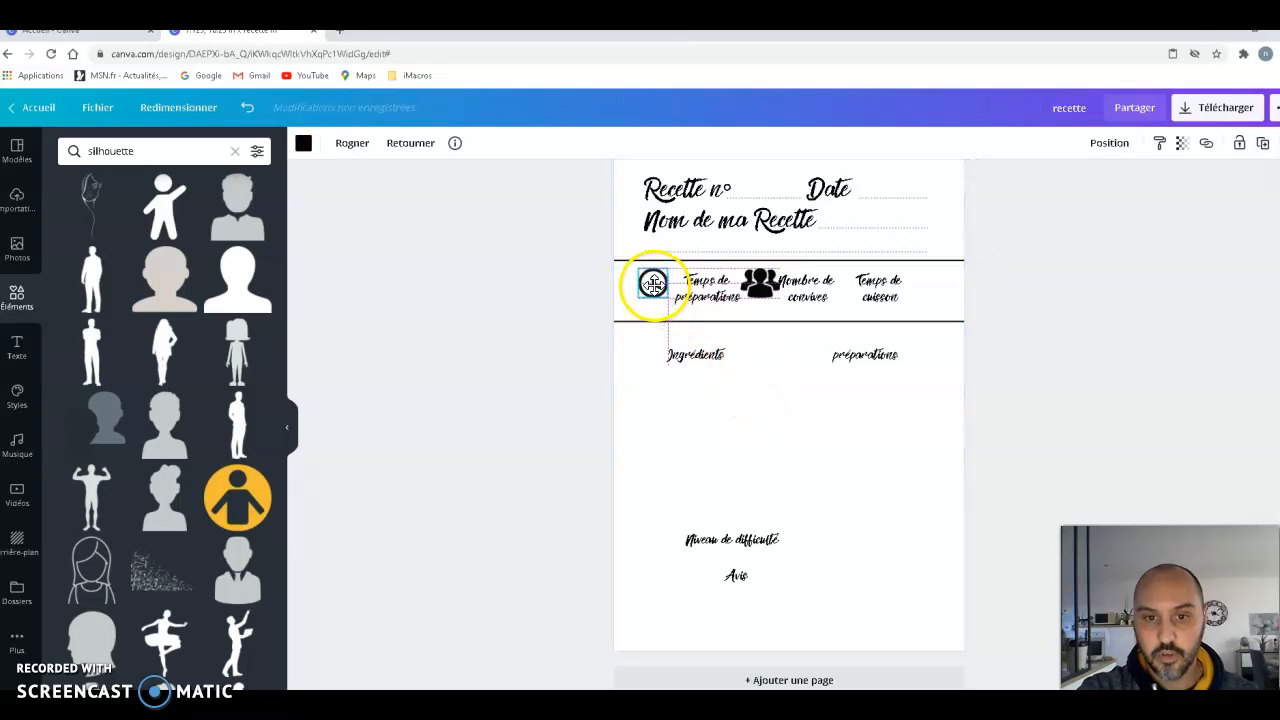
drag(708, 292, 701, 291)
click(758, 285)
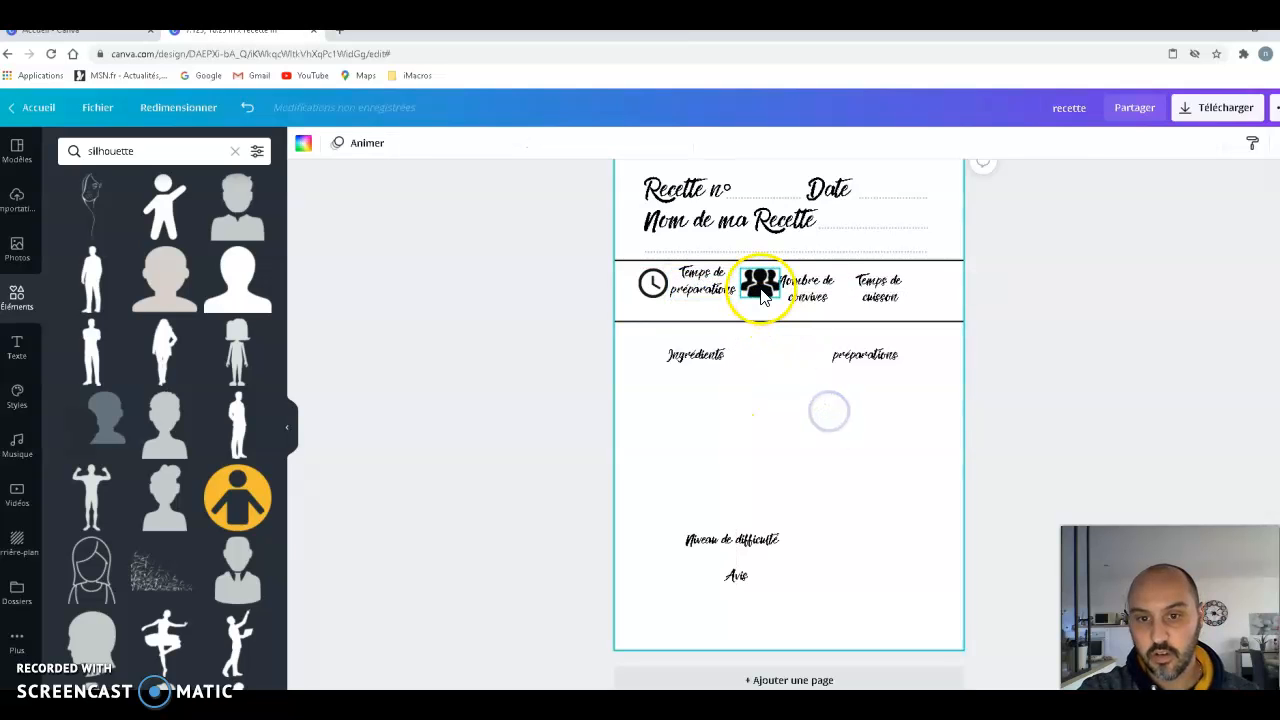
drag(820, 295, 820, 279)
click(891, 414)
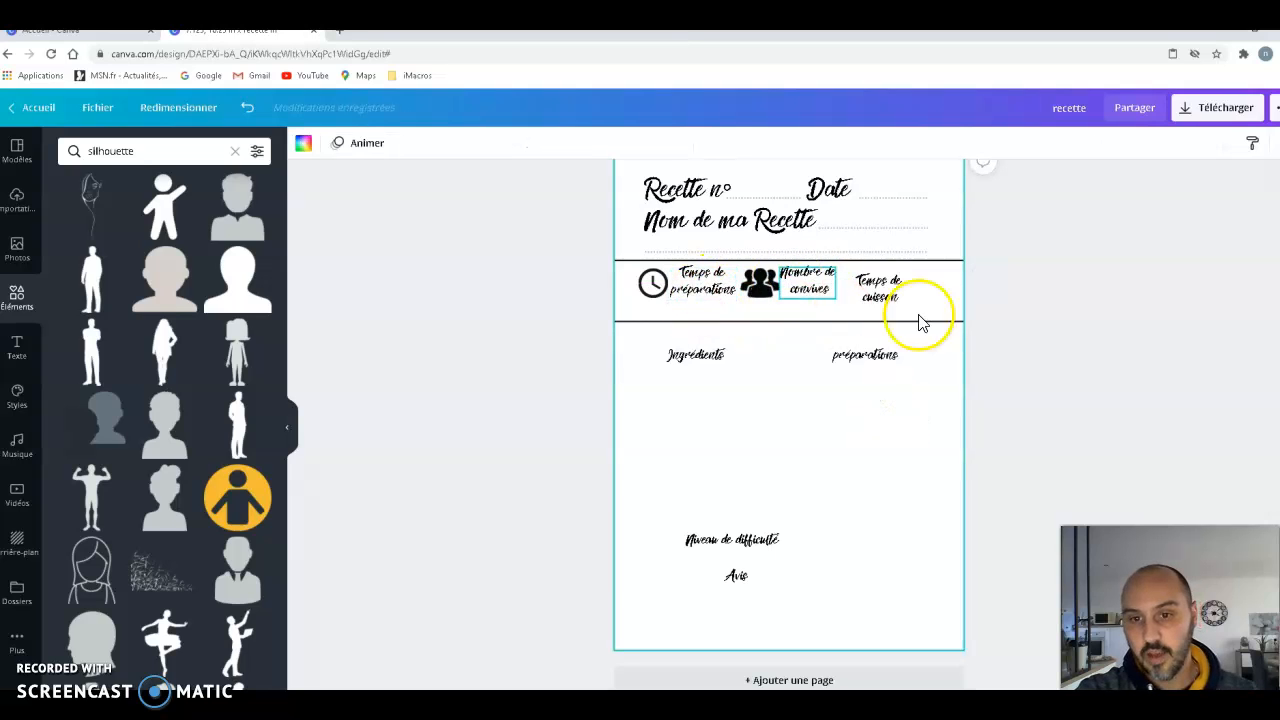
drag(907, 288, 905, 285)
click(837, 435)
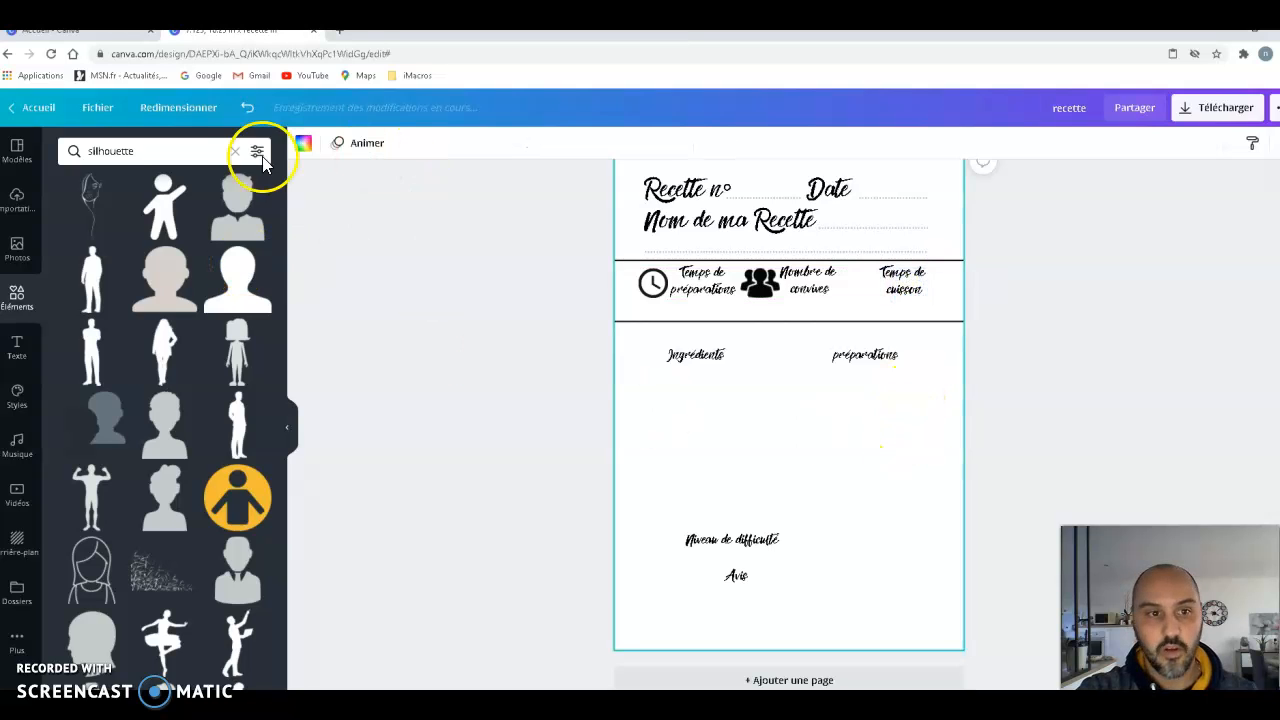
- Search the elements for "cuisson" and place the outlined cooking pot icon in front of "Temps de cuisson"
double_click(95, 151)
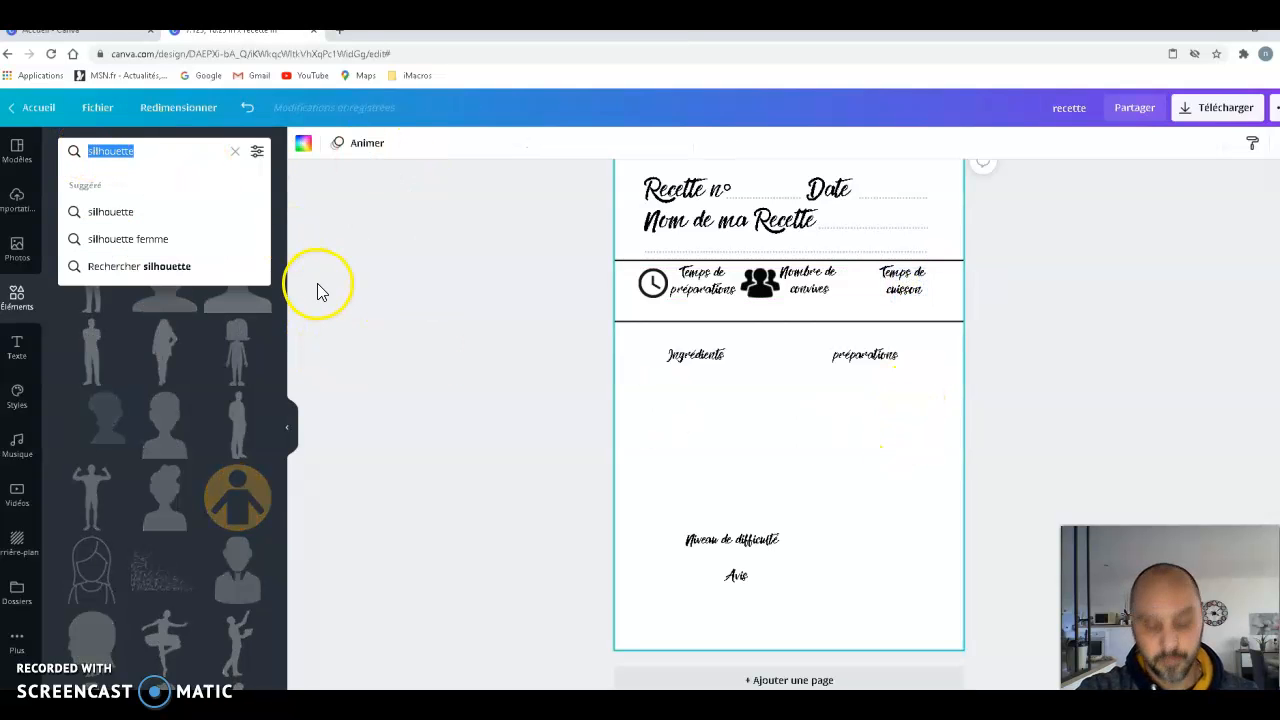
text(cuisson)
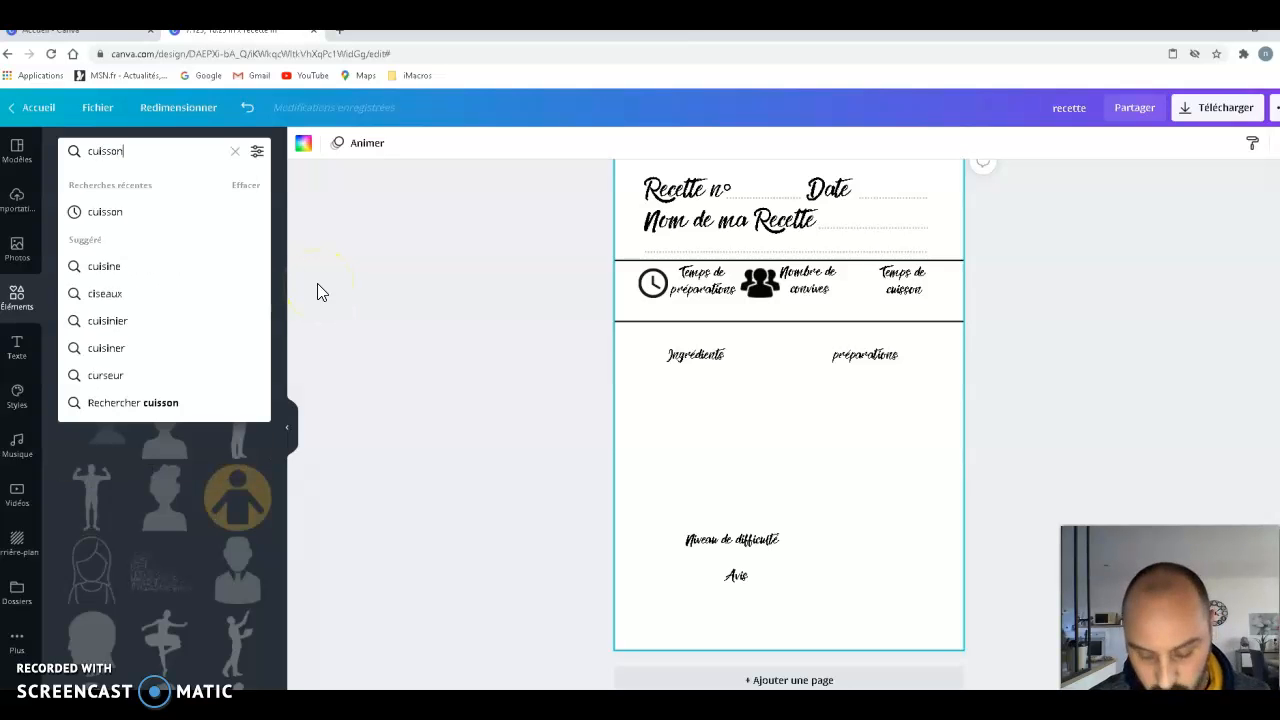
key(Return)
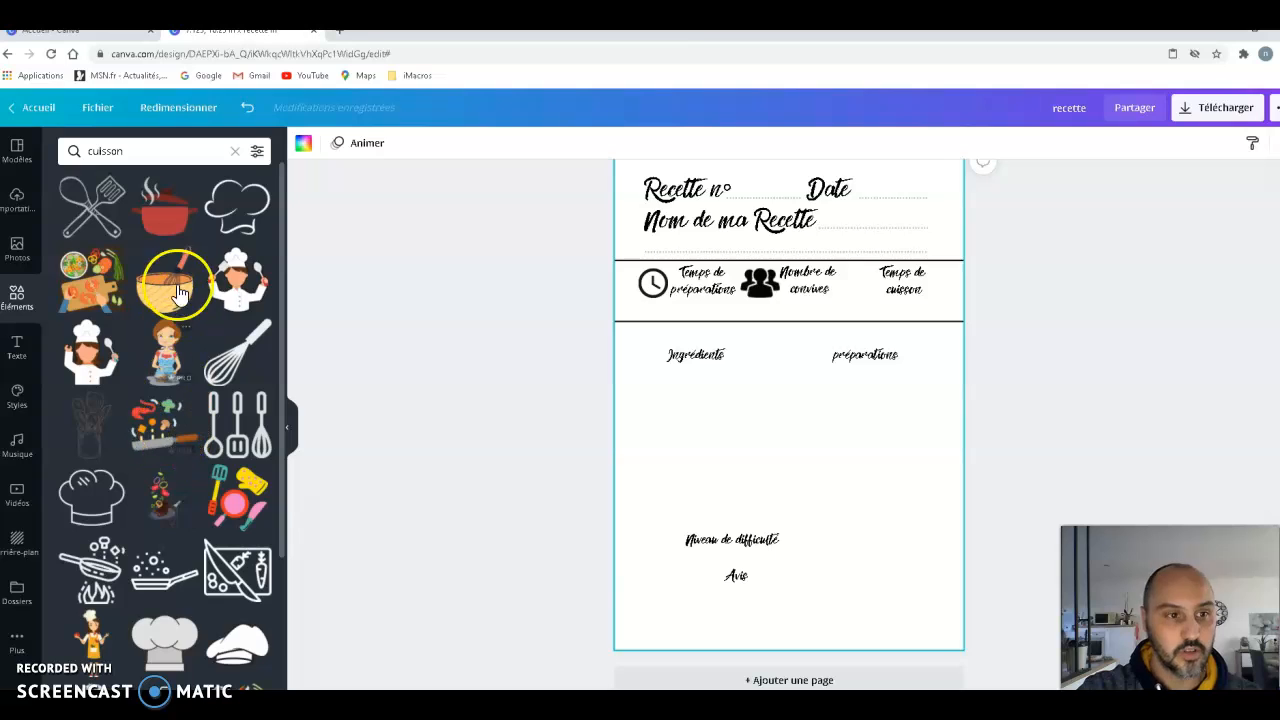
scroll(183, 485, down, 3)
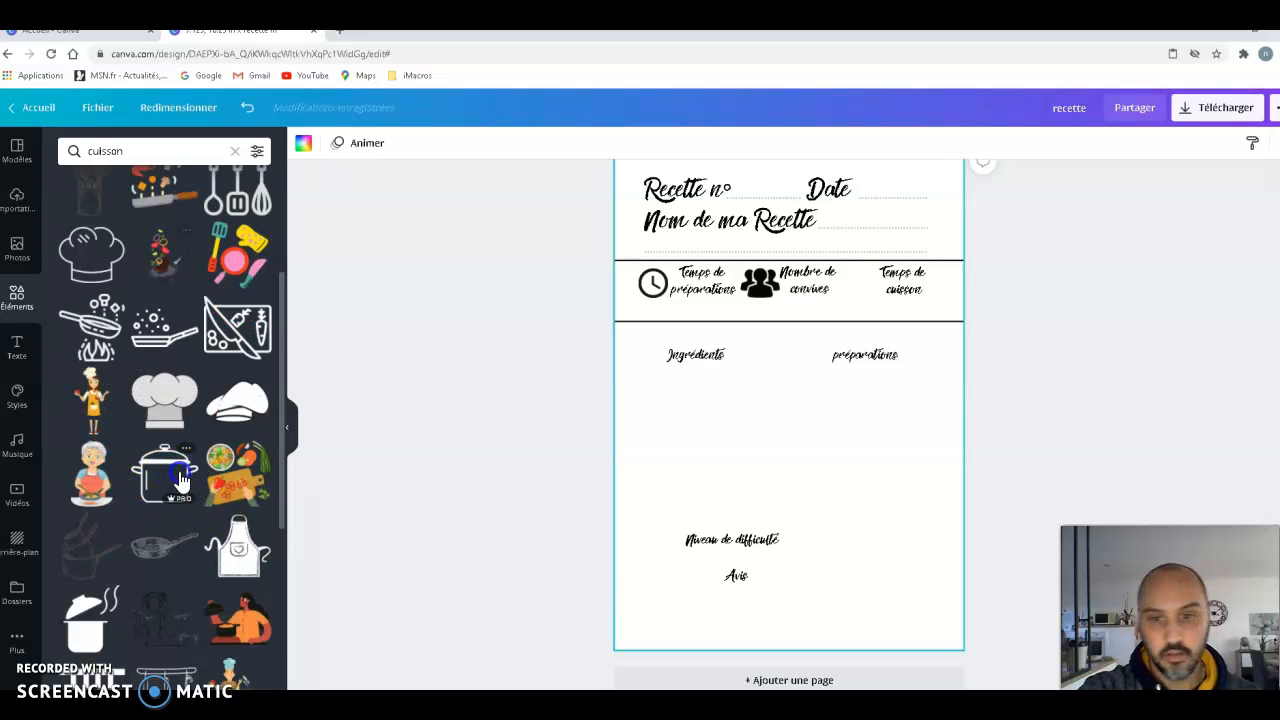
click(180, 481)
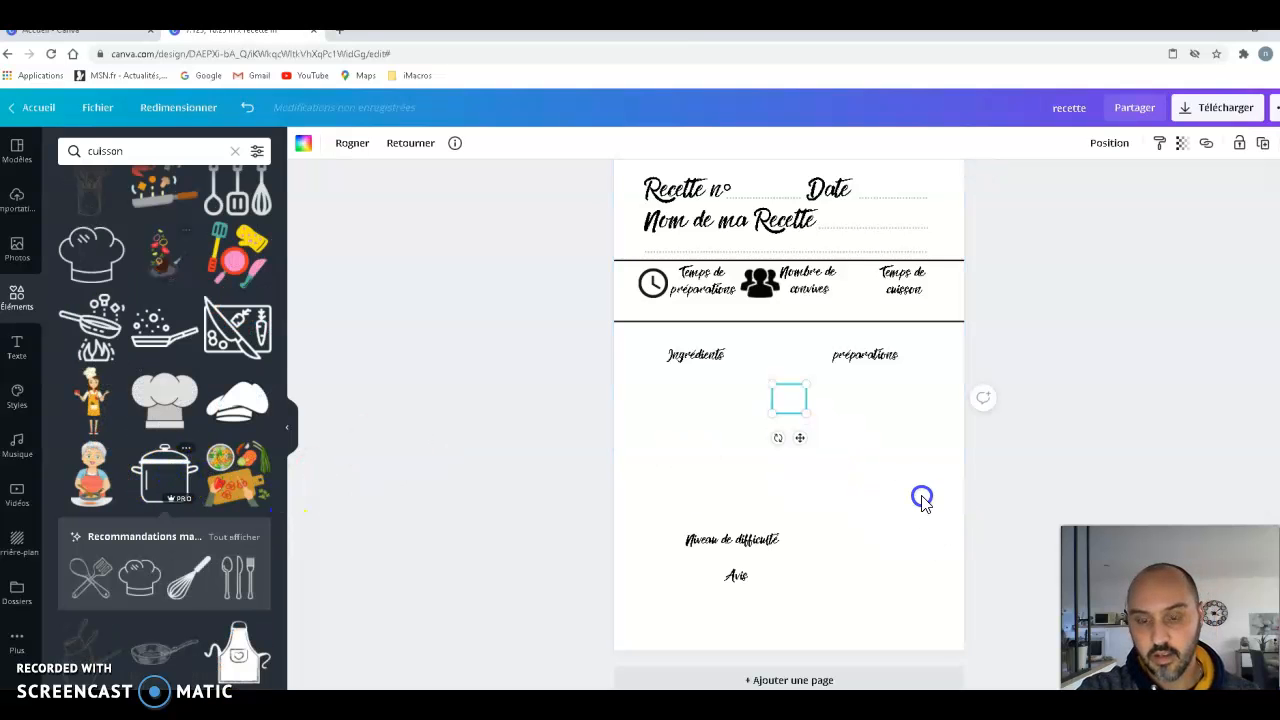
drag(800, 437, 867, 320)
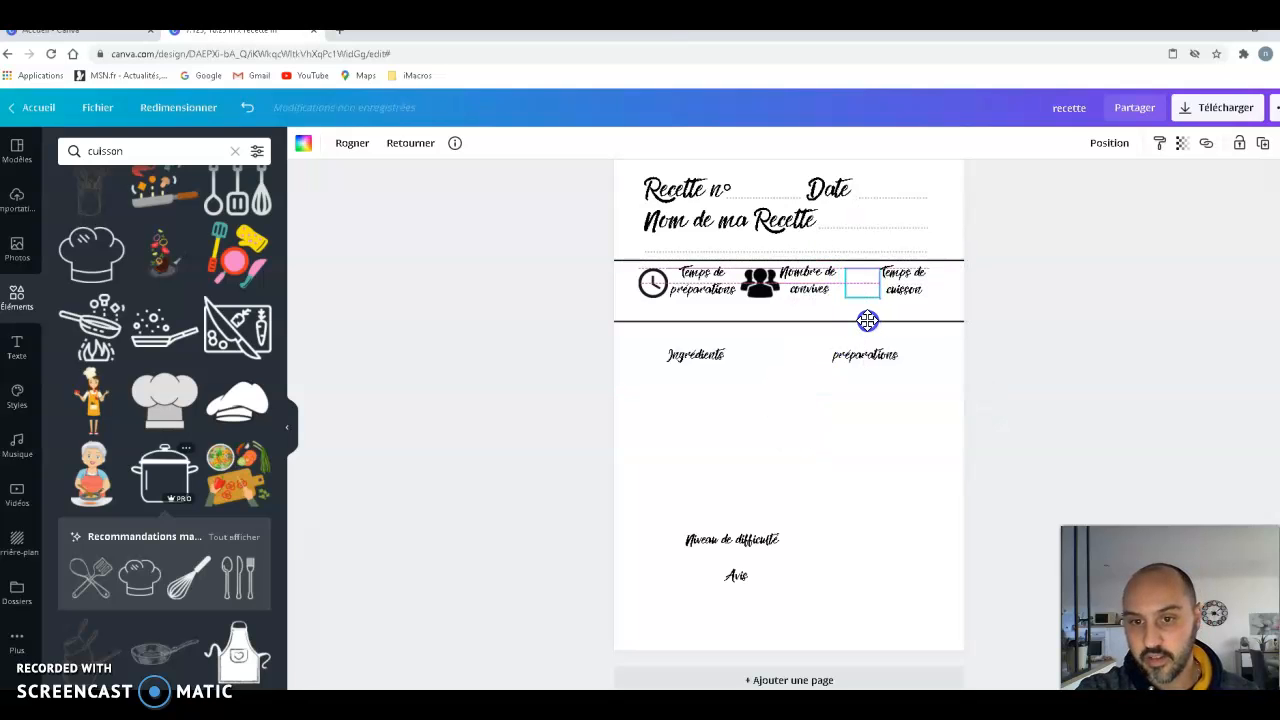
click(917, 445)
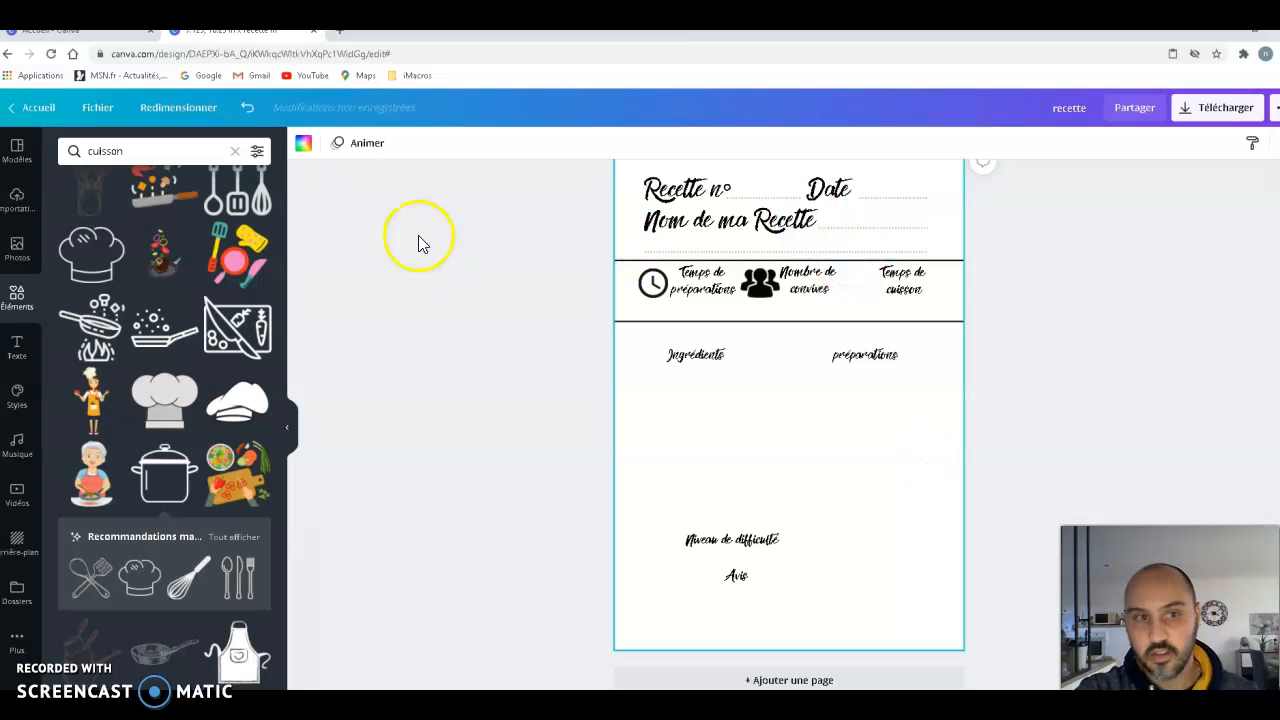
- Recolour the cooking pot icon black and fine-tune the position of "Temps de cuisson" beside it
click(856, 283)
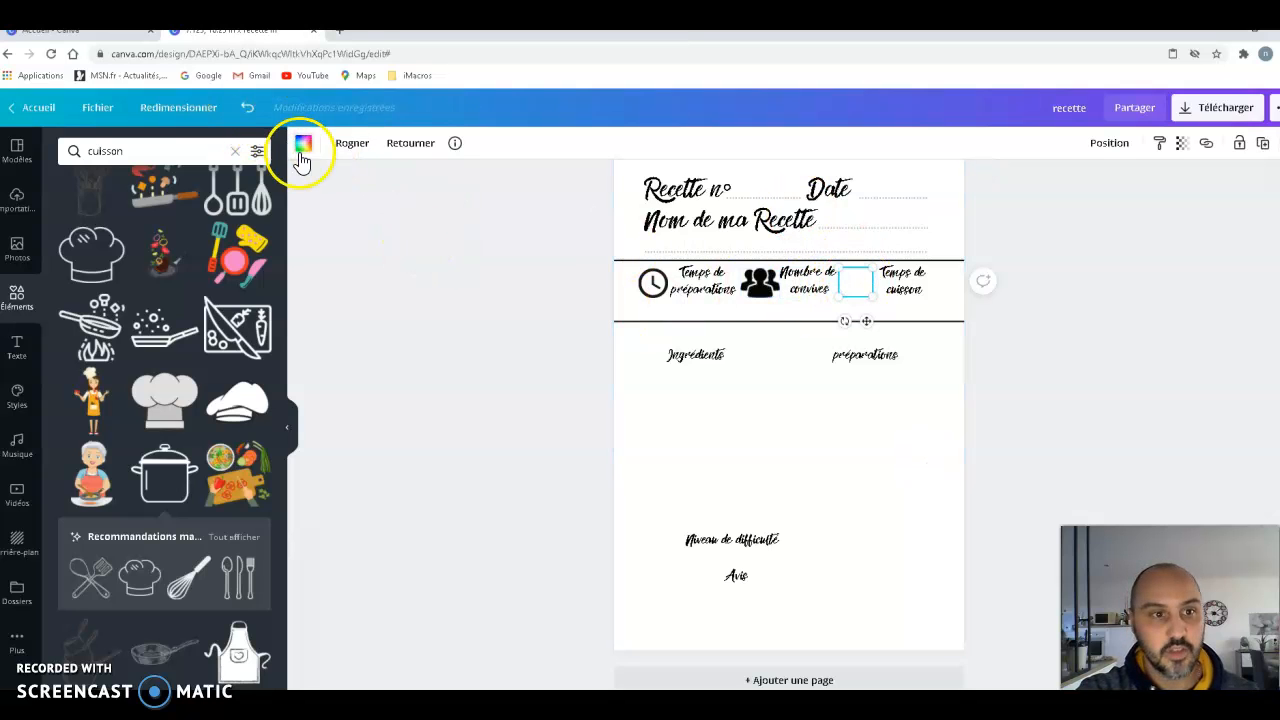
click(873, 450)
click(905, 287)
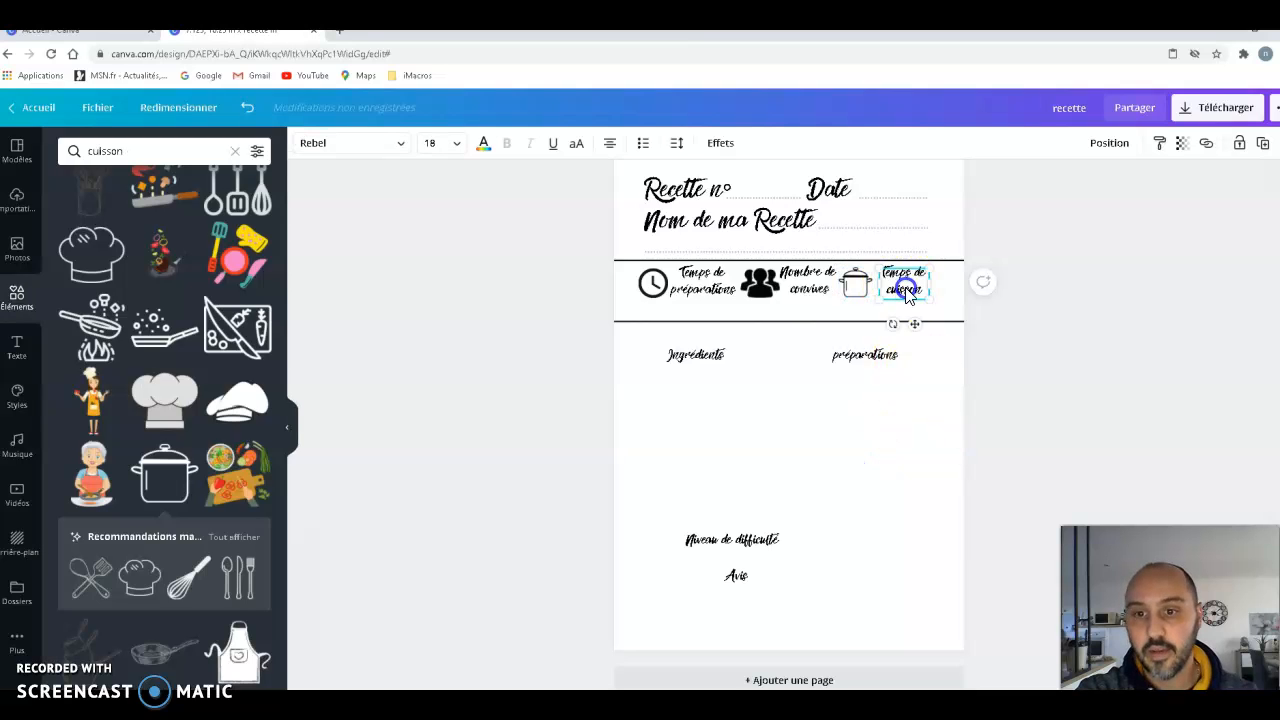
drag(906, 292, 907, 298)
- Raise the lower black line closer to the icon row and move "Ingrédients" and "préparations" up and further apart
click(808, 346)
drag(797, 322, 796, 311)
click(748, 418)
drag(702, 357, 690, 337)
drag(877, 360, 900, 338)
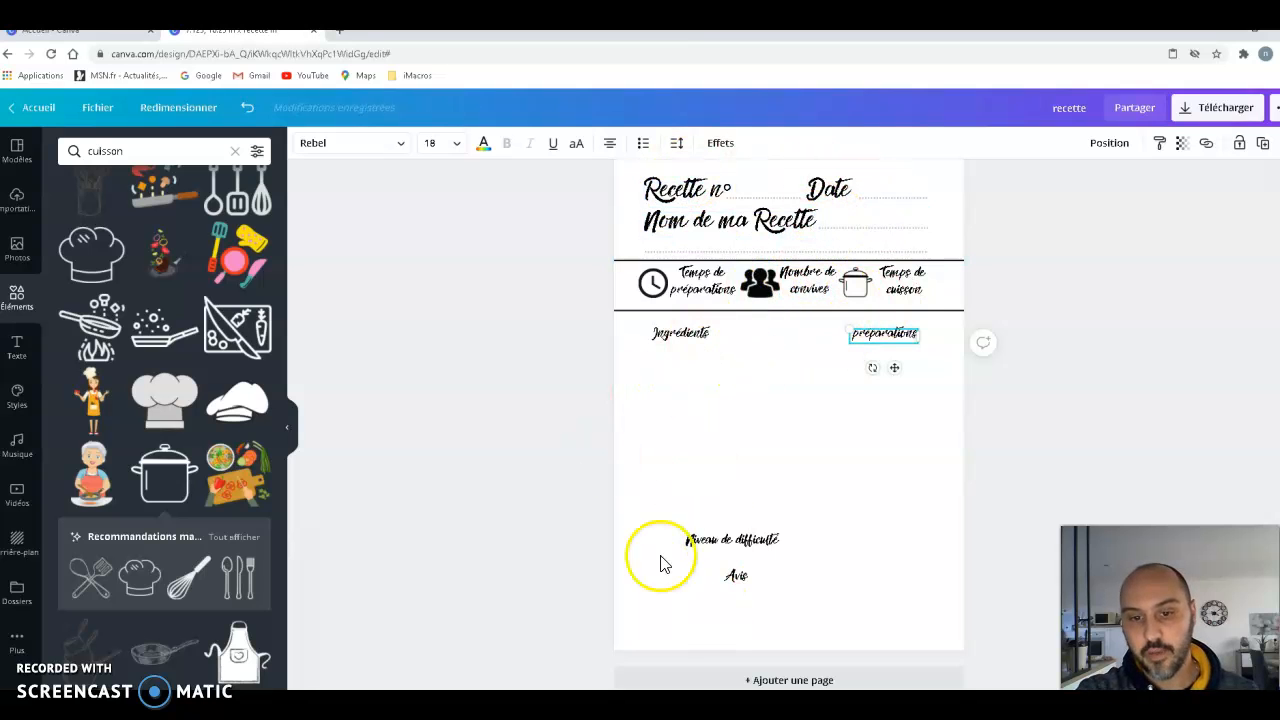
- Check the finished model, then copy the dotted line beside "Nom de ma Recette" and place the copy beneath "Ingrédients"
scroll(1085, 428, up, 15)
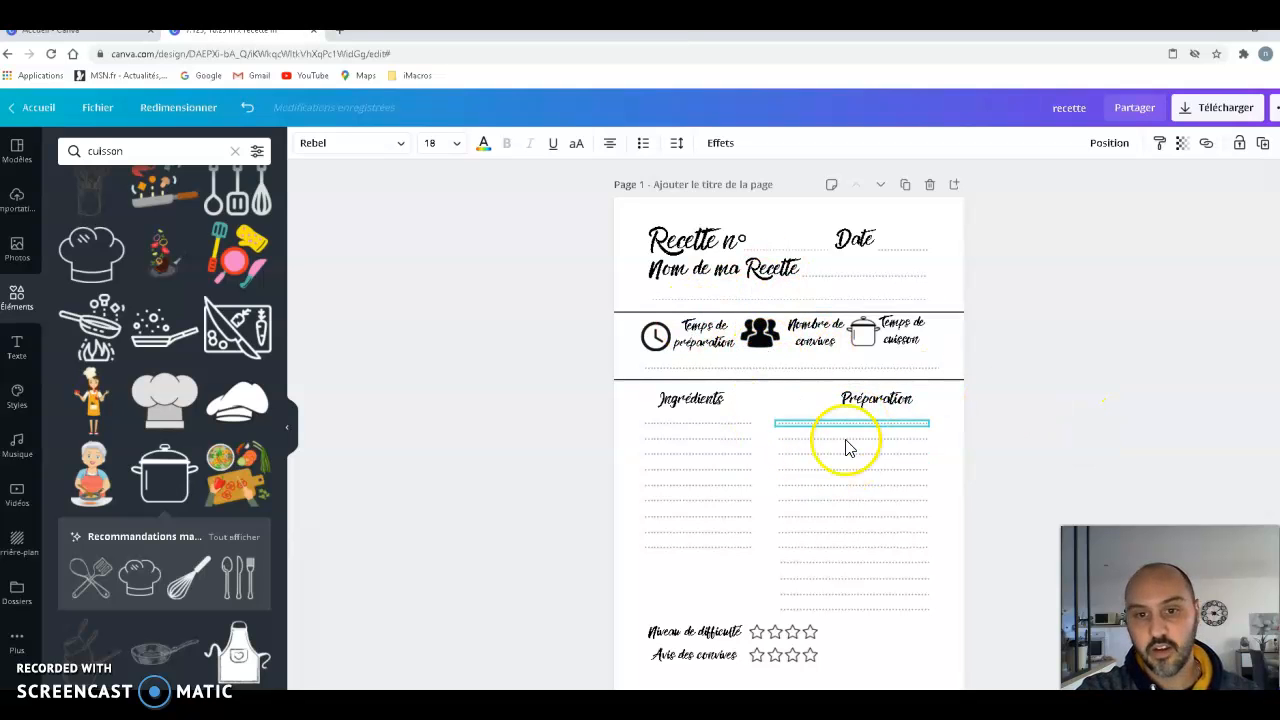
scroll(1040, 385, down, 2)
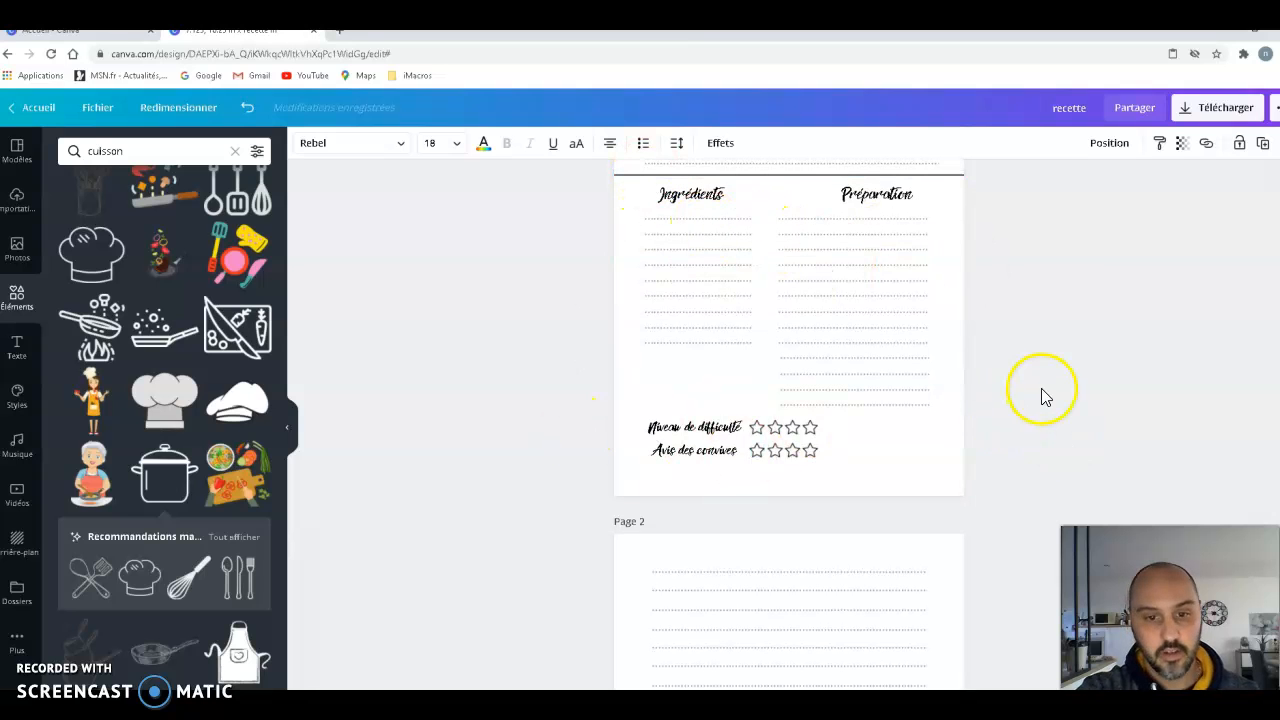
scroll(1043, 397, down, 10)
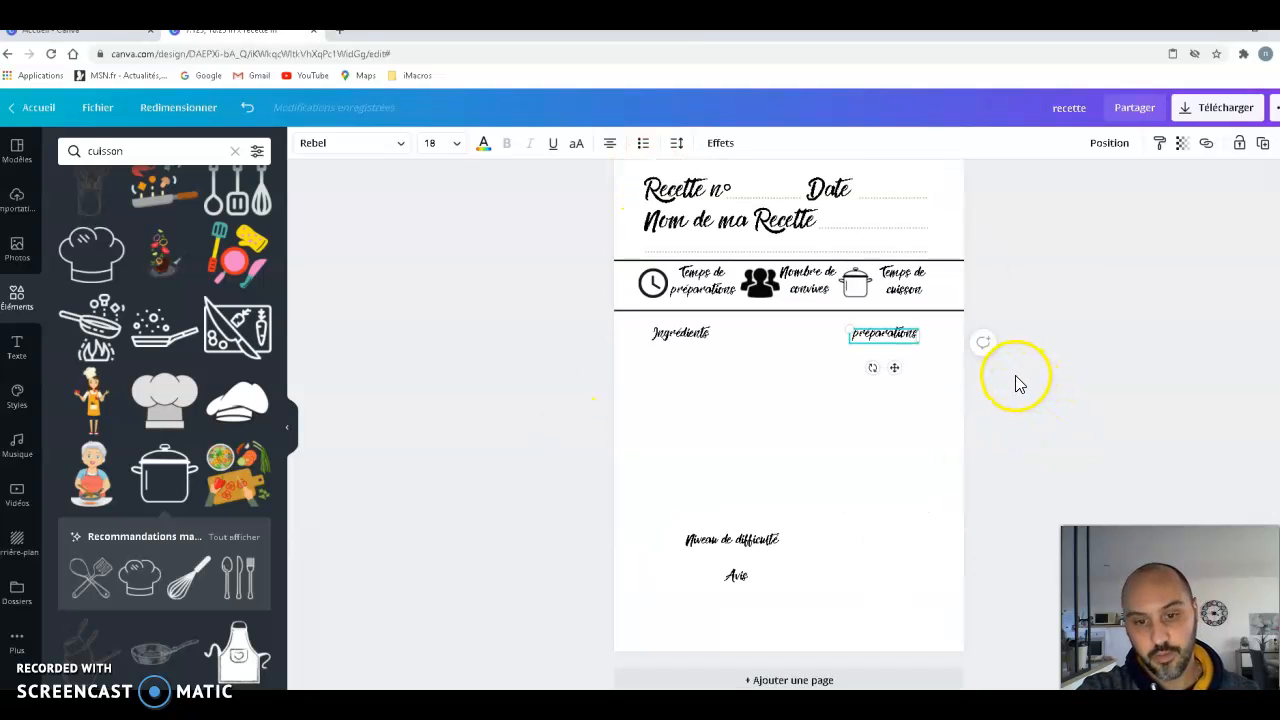
click(869, 231)
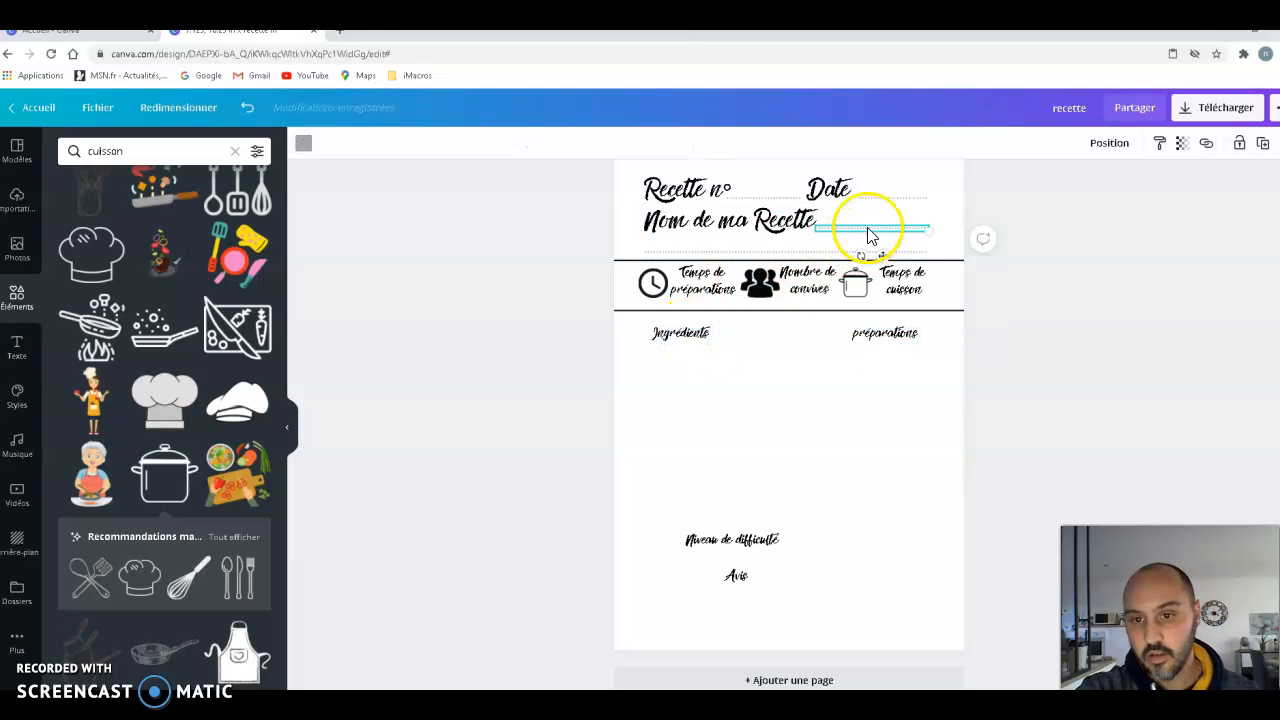
right_click(868, 230)
click(915, 247)
click(886, 232)
right_click(886, 232)
click(929, 279)
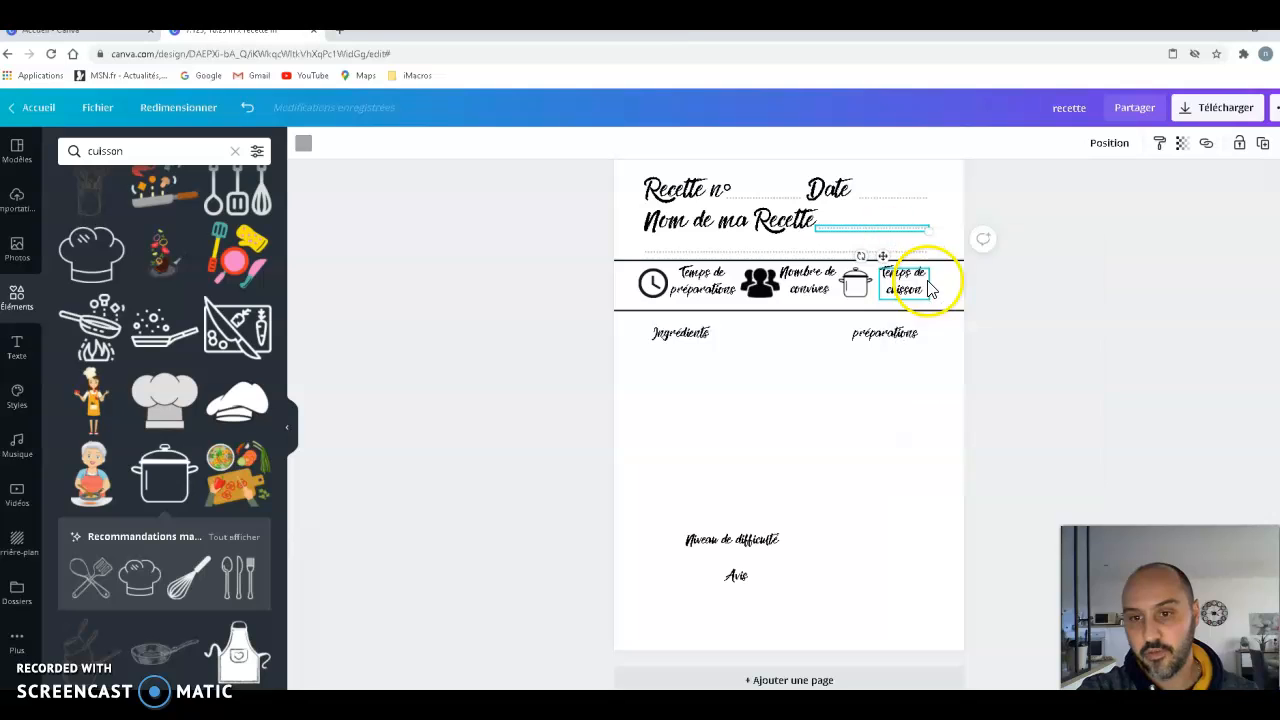
click(888, 268)
drag(893, 265, 708, 385)
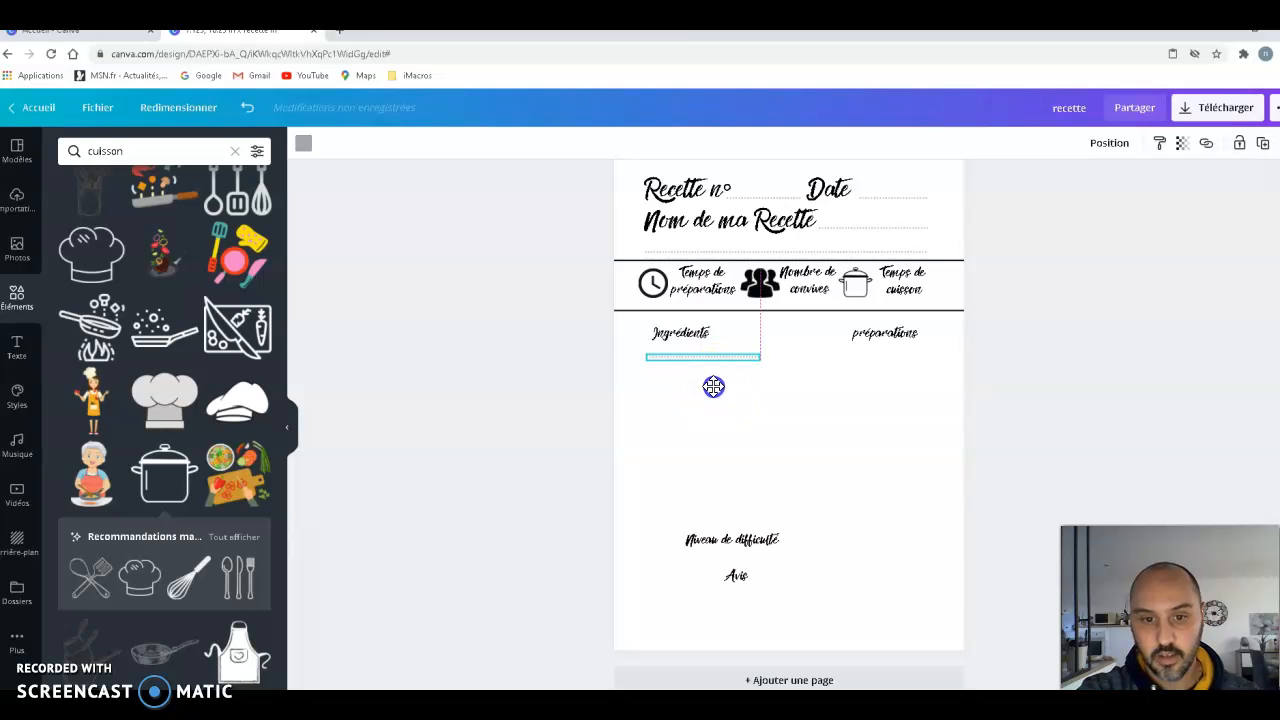
- Shorten the dotted line beneath "Ingrédients" from its right end so it extends only slightly past the heading
click(757, 358)
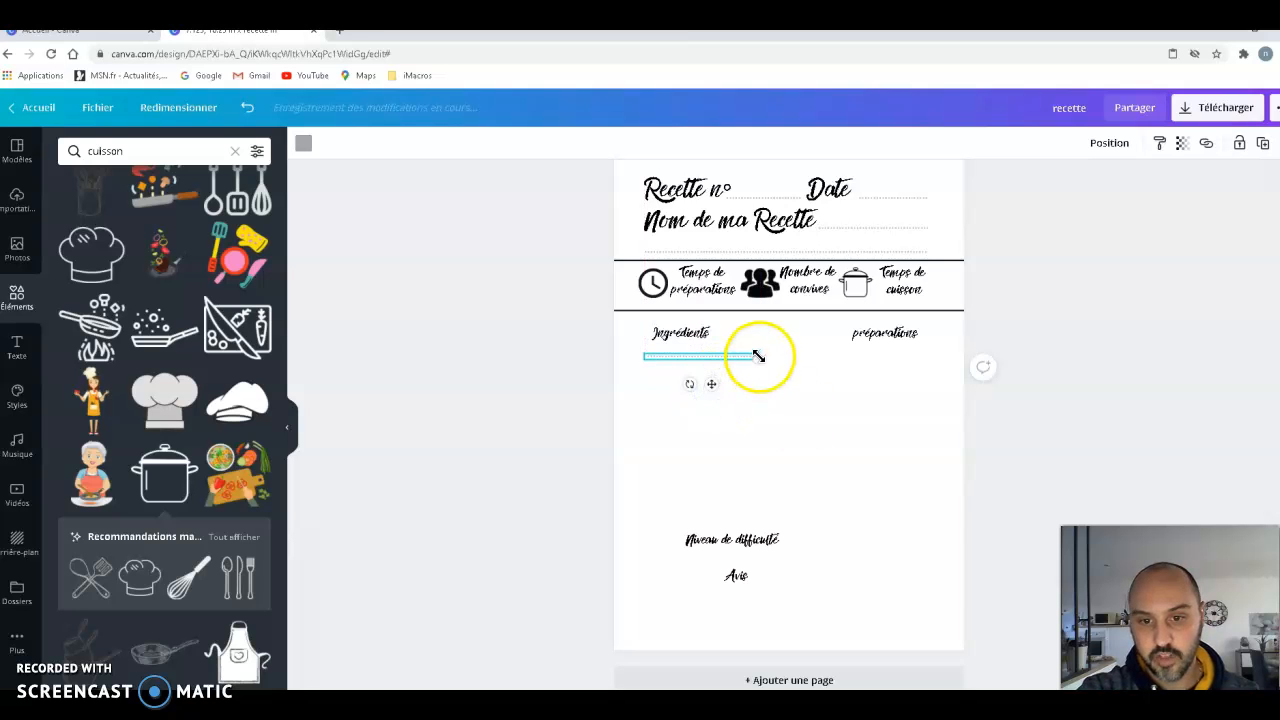
click(1150, 668)
click(1107, 433)
scroll(760, 450, up, 3)
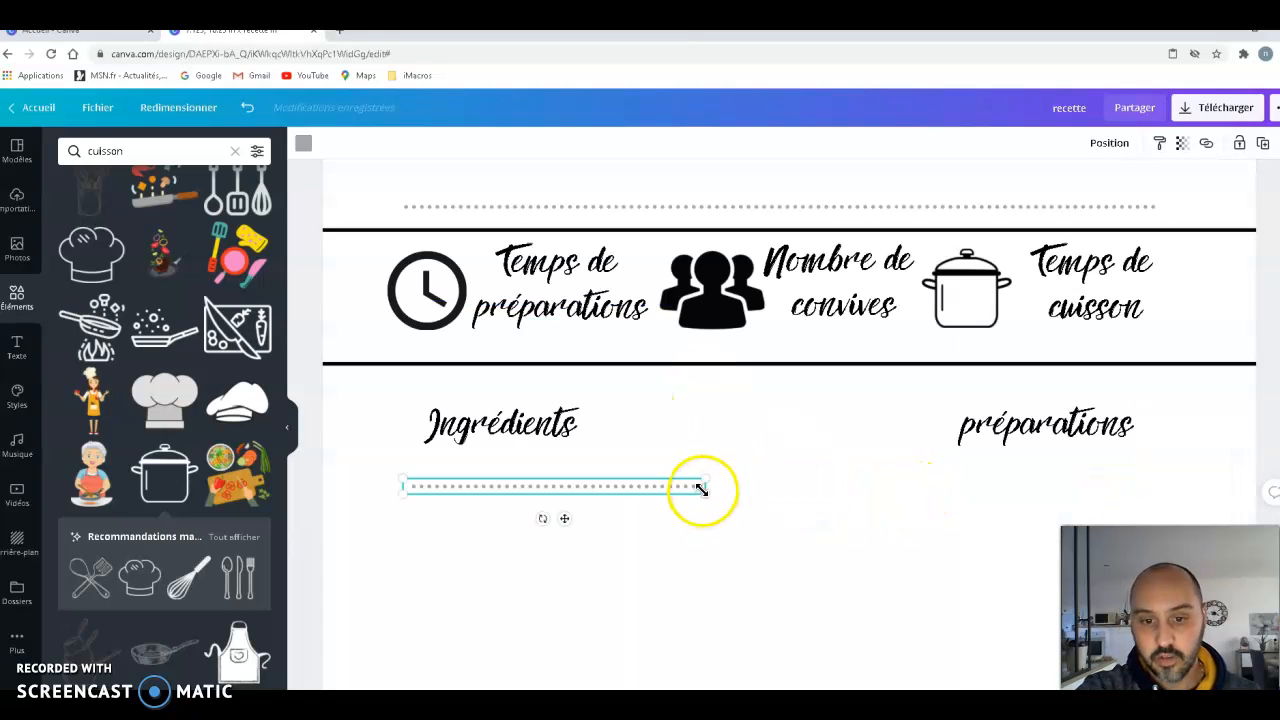
drag(684, 485, 654, 485)
- Paste three copies of the short dotted line beneath "Ingrédients", stacked with even spacing and aligned left edges
scroll(878, 610, down, 3)
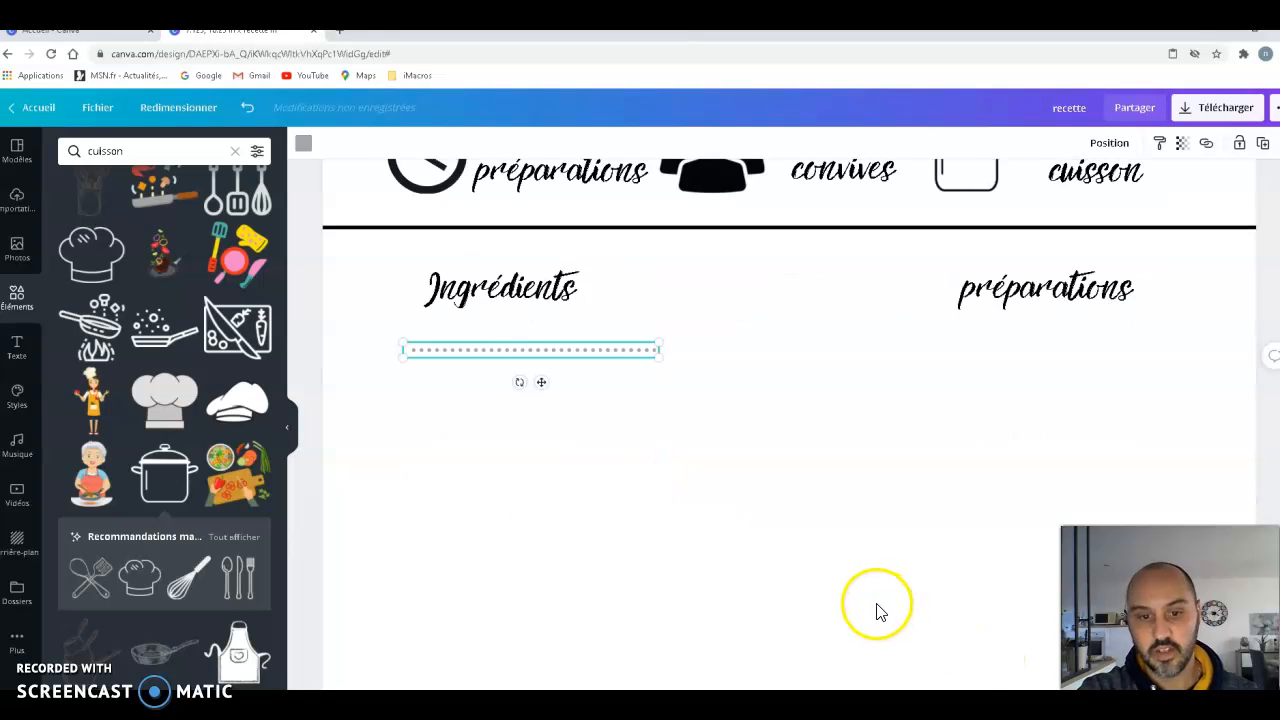
click(594, 486)
right_click(572, 362)
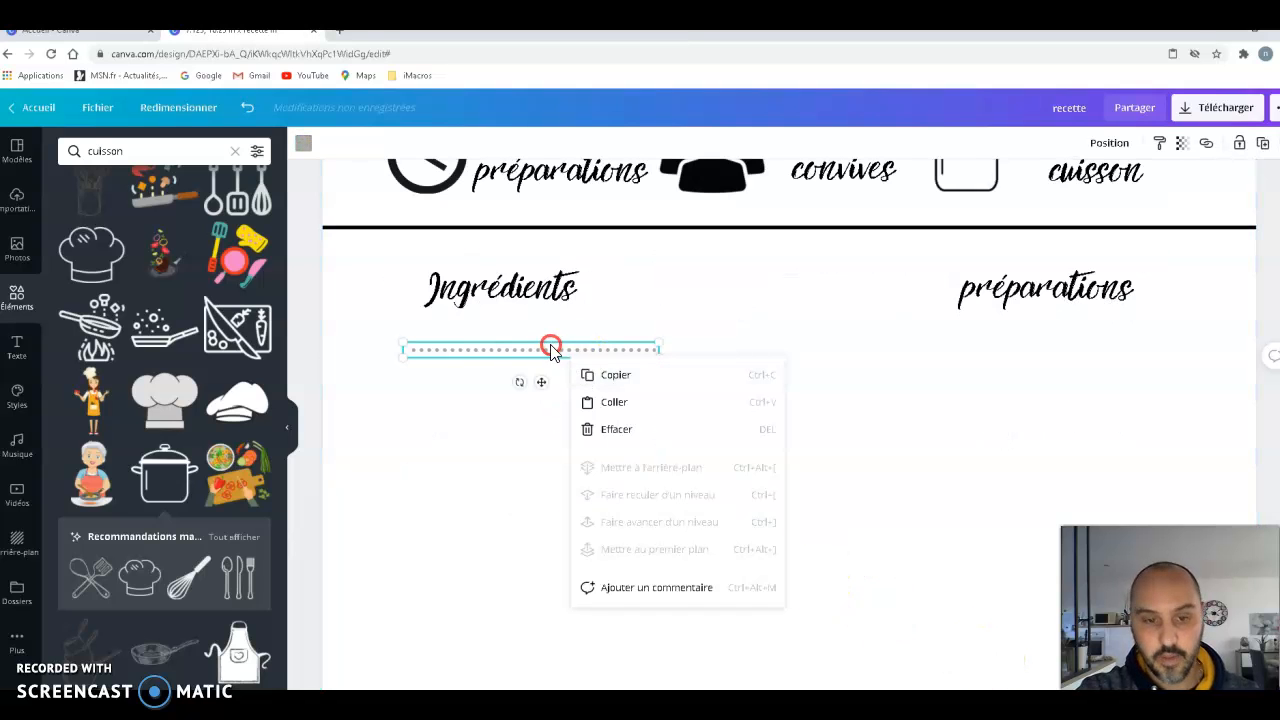
click(631, 406)
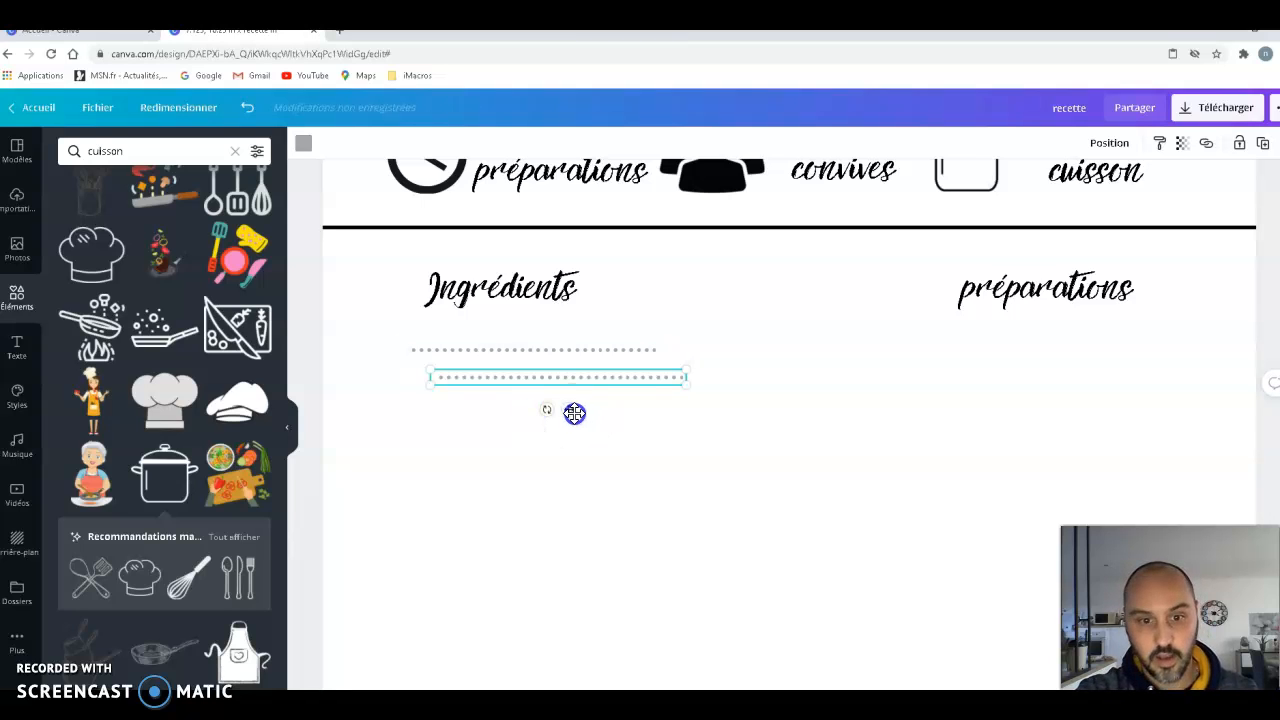
drag(551, 425, 548, 423)
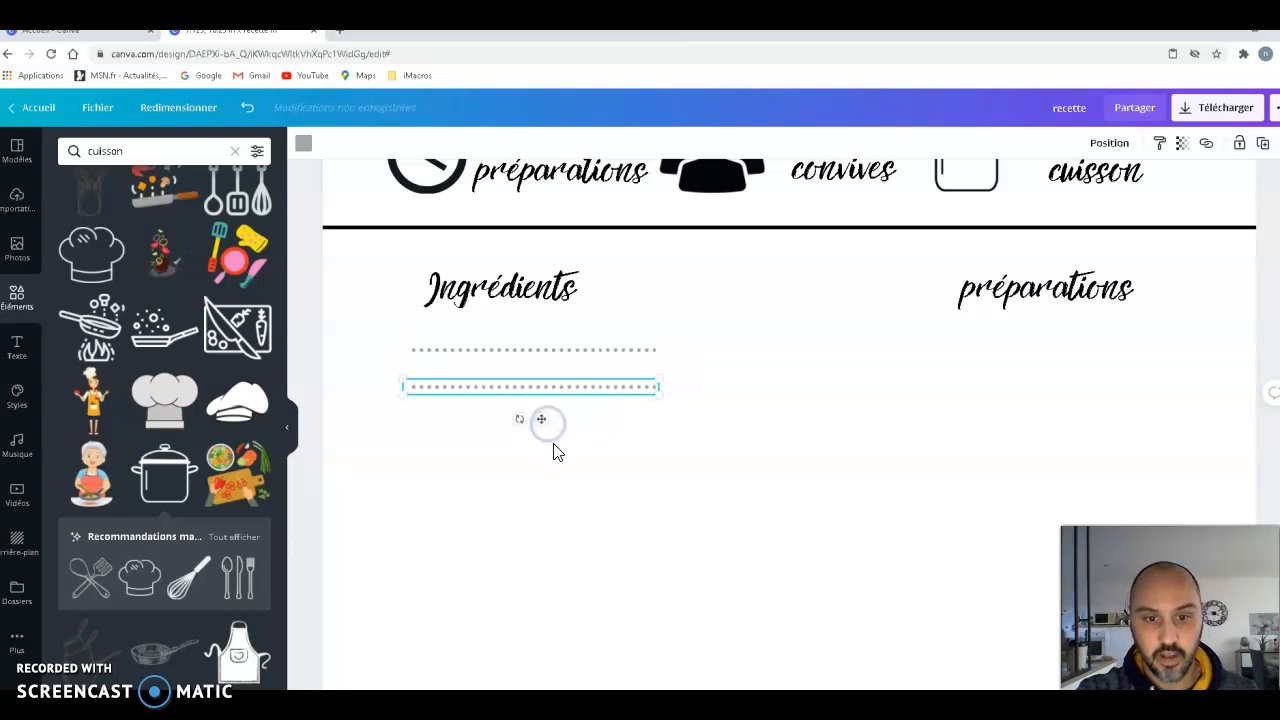
key(ctrl+v)
drag(569, 411, 549, 456)
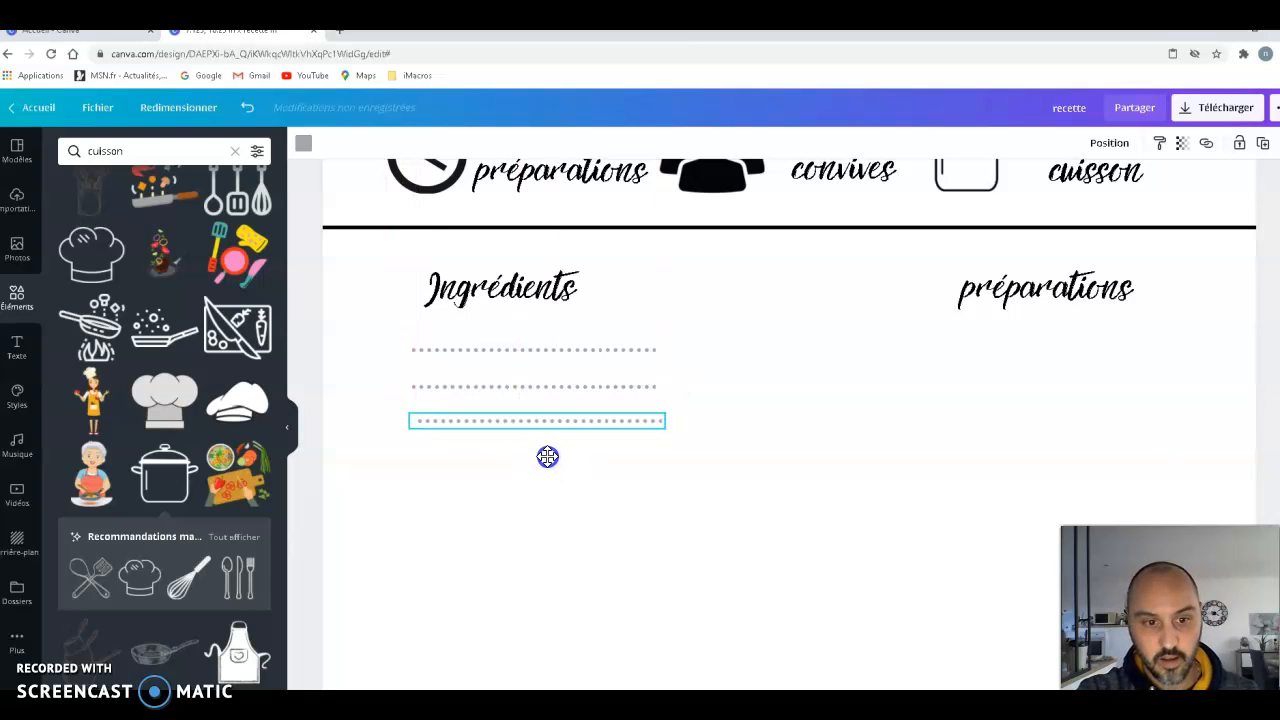
key(ctrl+v)
drag(566, 406, 542, 493)
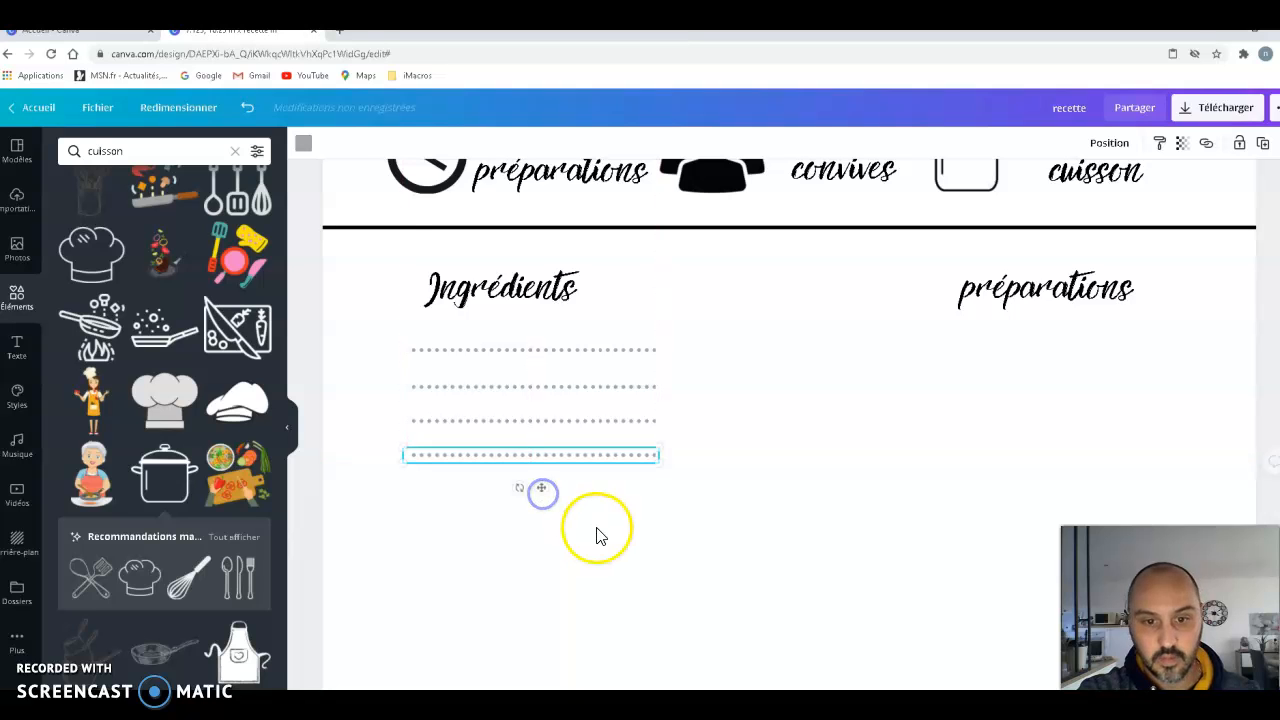
- Duplicate the four dotted lines together and align the copied block directly beneath them in the "Ingrédients" column
click(640, 530)
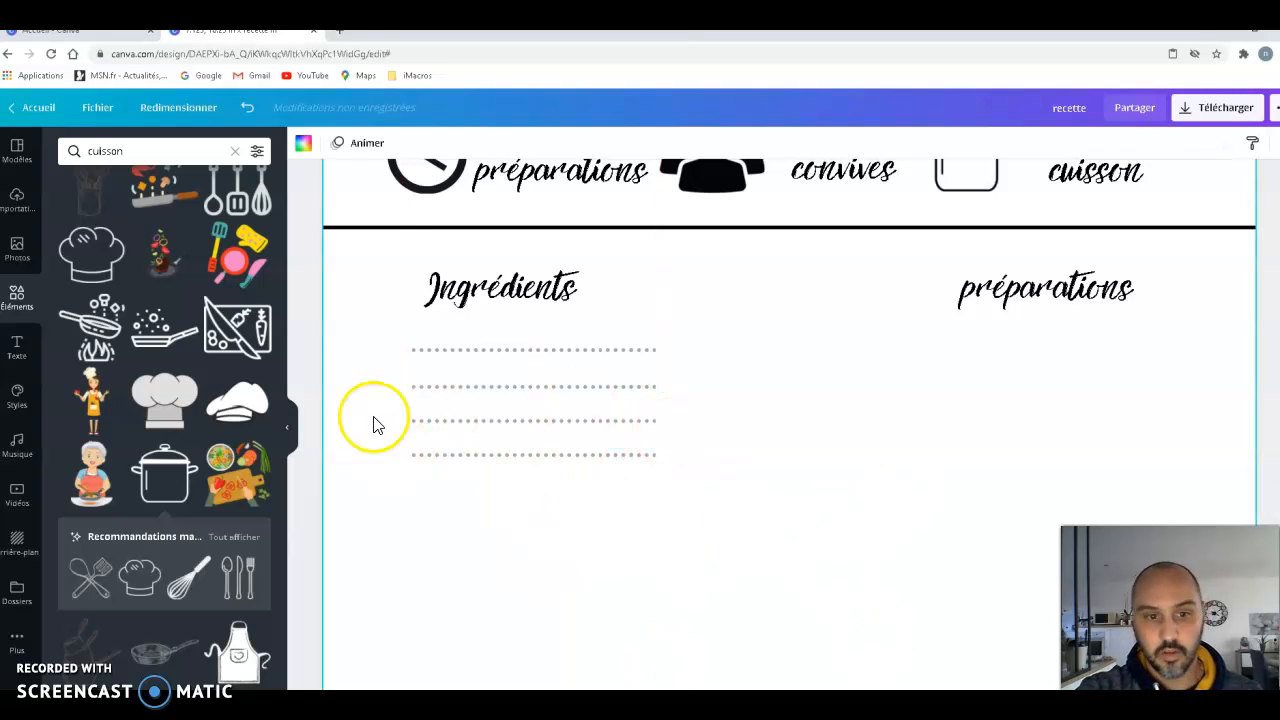
drag(396, 331, 518, 490)
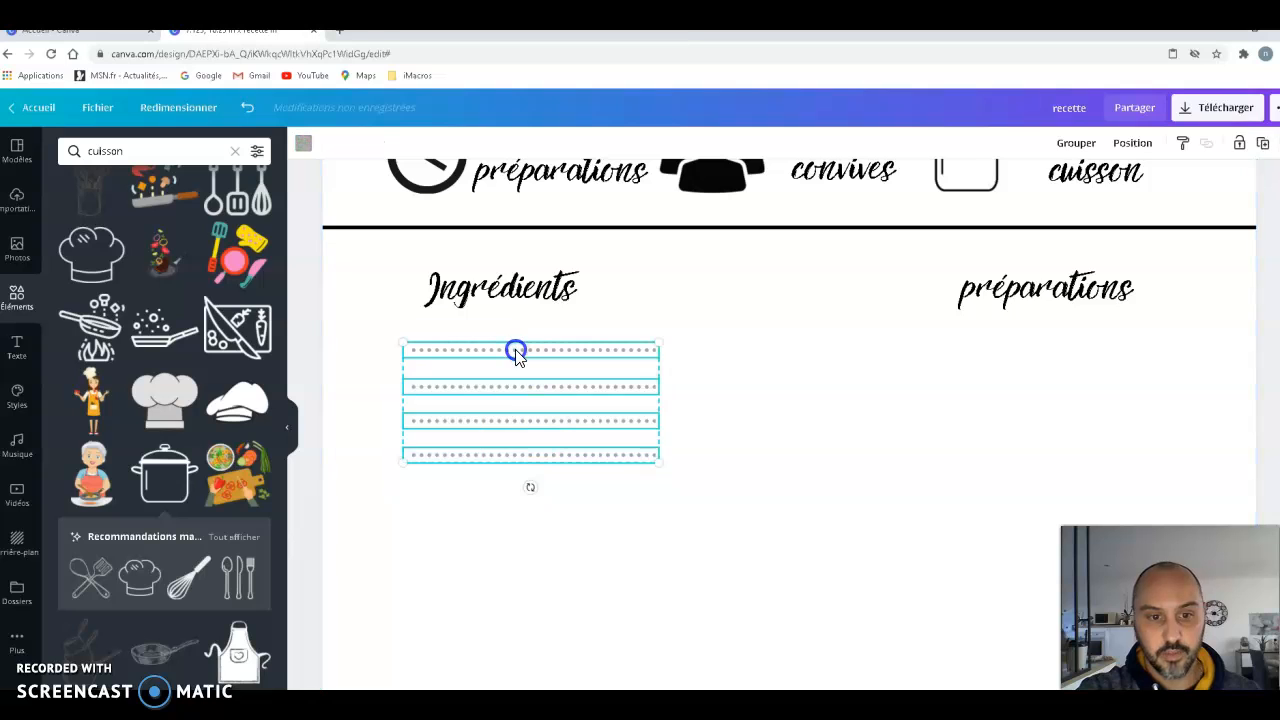
drag(521, 360, 565, 392)
mouse_move(537, 478)
mouse_down()
mouse_move(523, 506)
mouse_move(542, 484)
mouse_up()
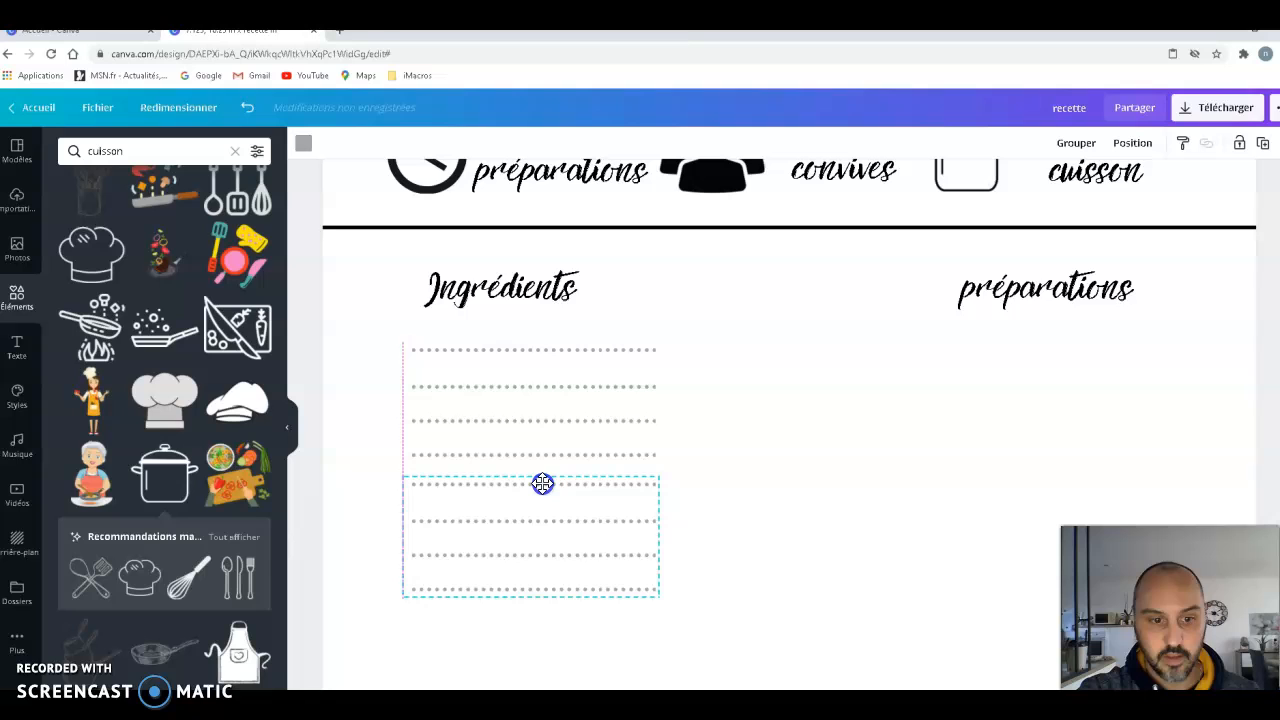
click(906, 605)
- Paste another block of four dotted lines and align it beneath the existing eight in the "Ingrédients" column
scroll(885, 590, down, 3)
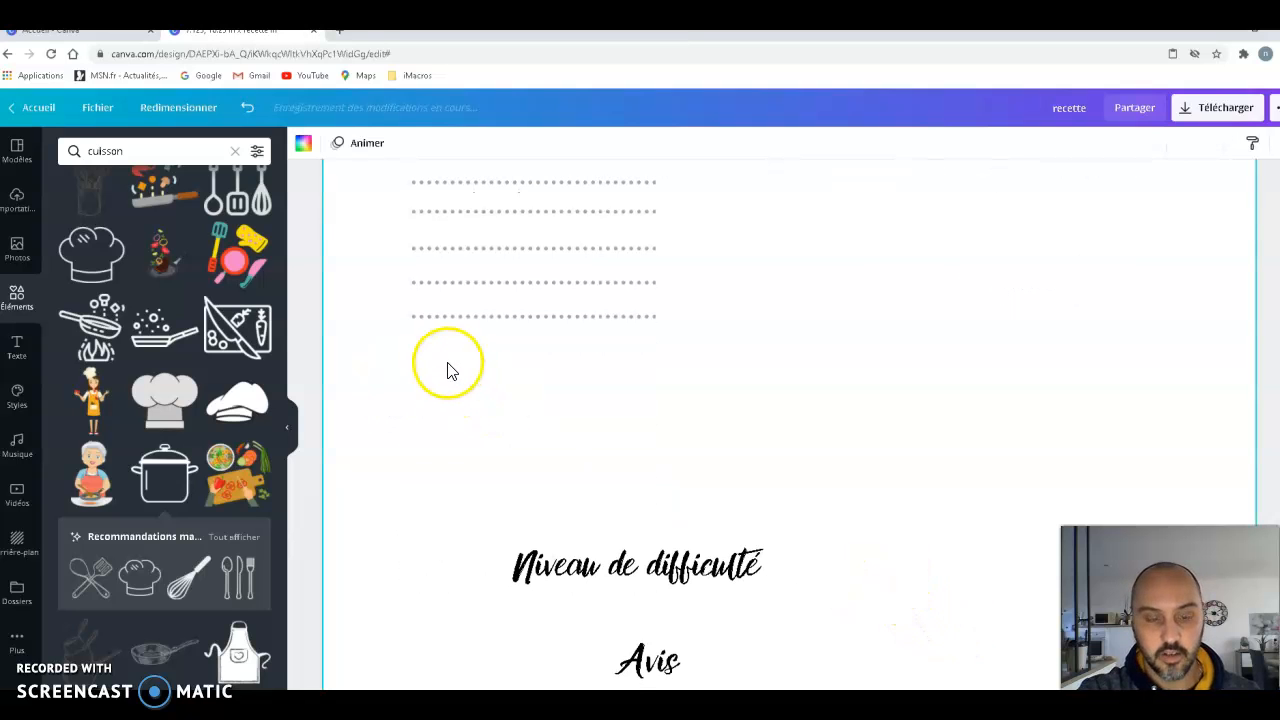
scroll(420, 400, up, 3)
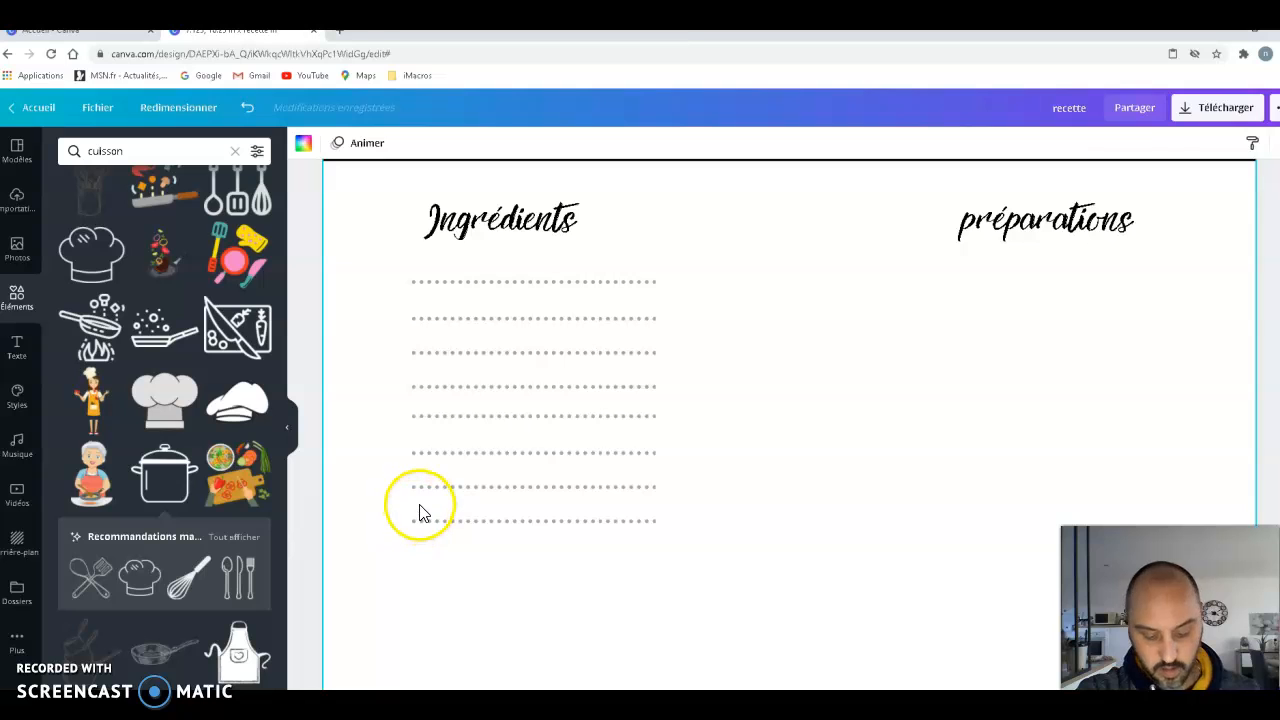
key(ctrl+v)
drag(566, 388, 541, 620)
click(766, 578)
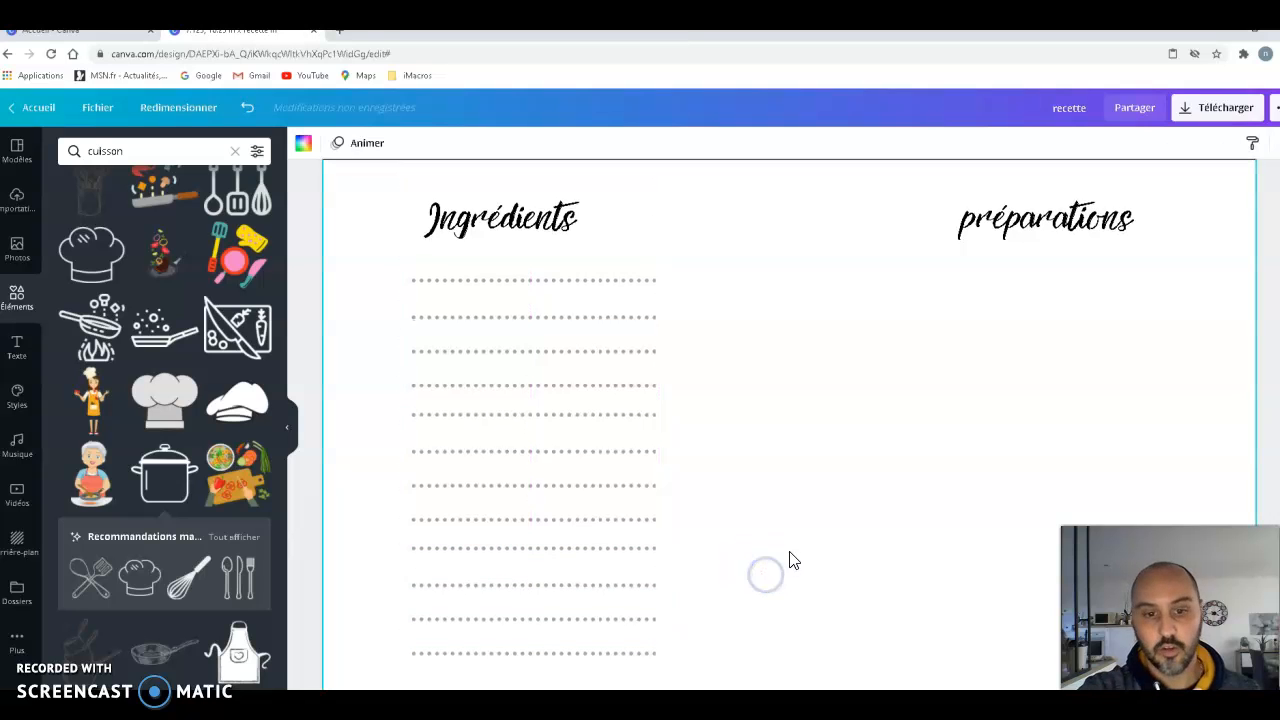
- Duplicate all twelve "Ingrédients" dotted lines and place the copy beside them under "préparations", aligned at the same height
scroll(877, 600, down, 2)
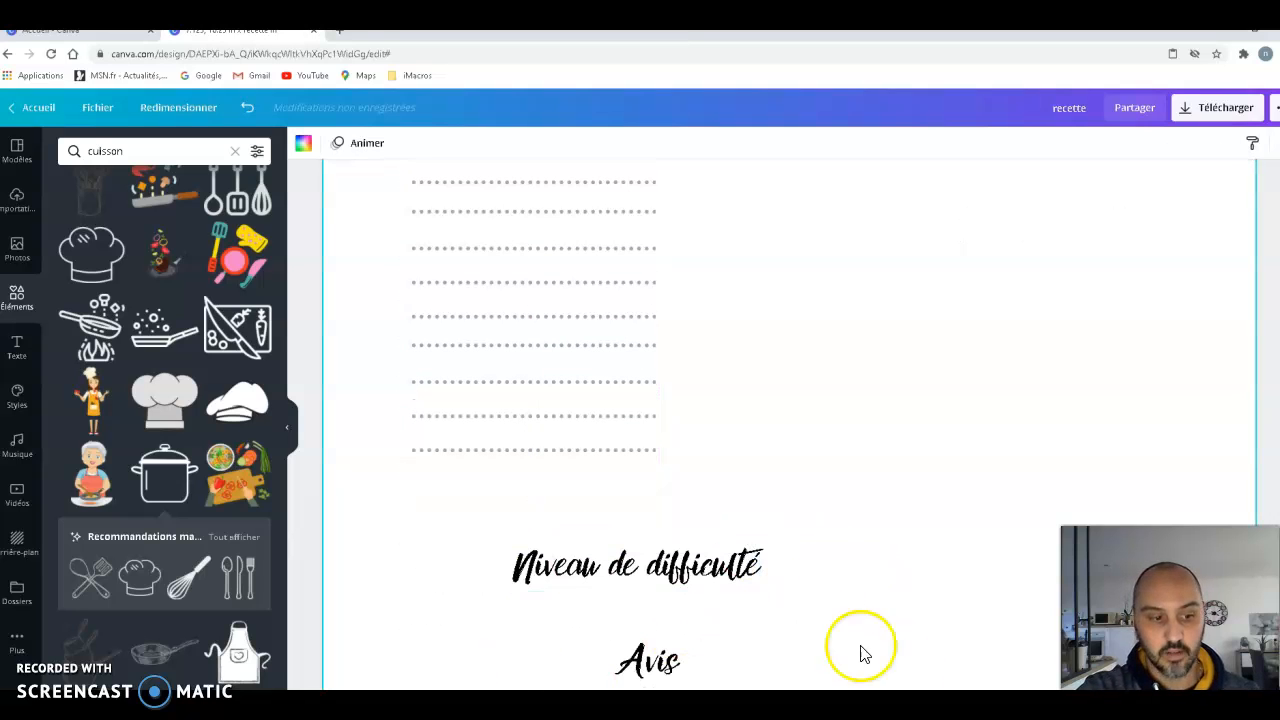
scroll(850, 540, up, 3)
scroll(810, 570, down, 1)
drag(430, 405, 606, 600)
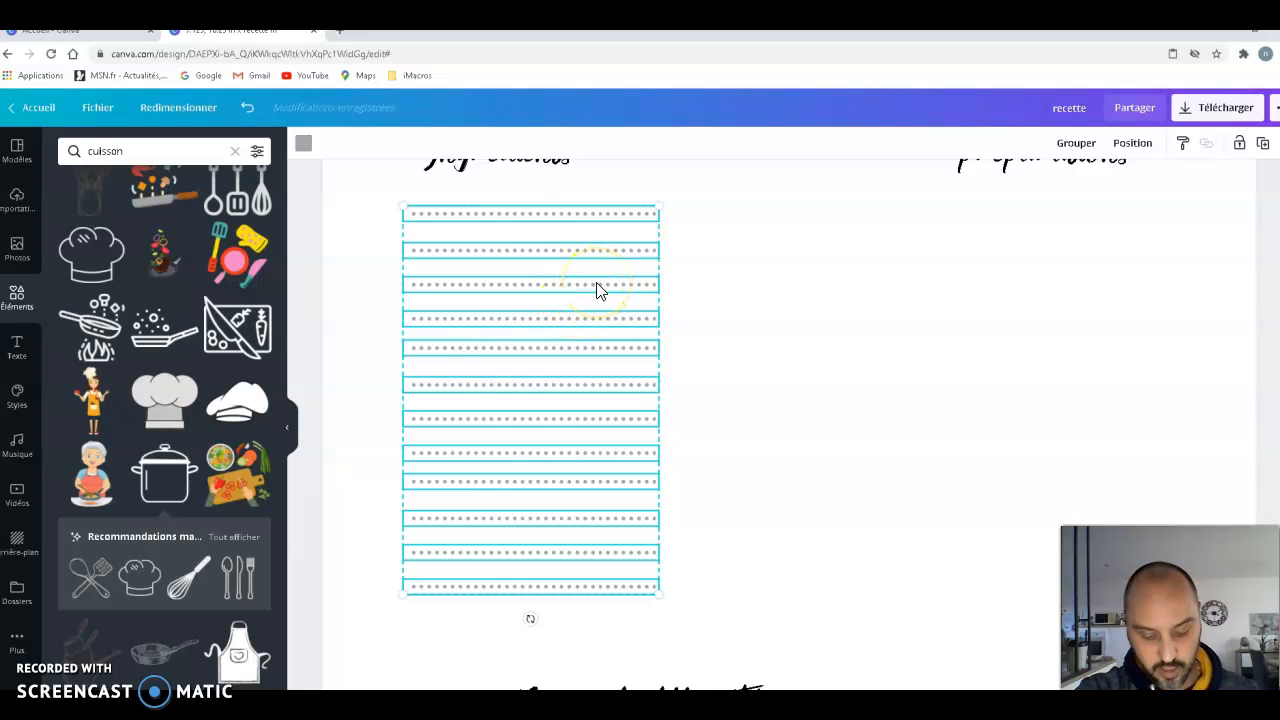
key(ctrl+d)
click(613, 316)
drag(922, 315, 895, 287)
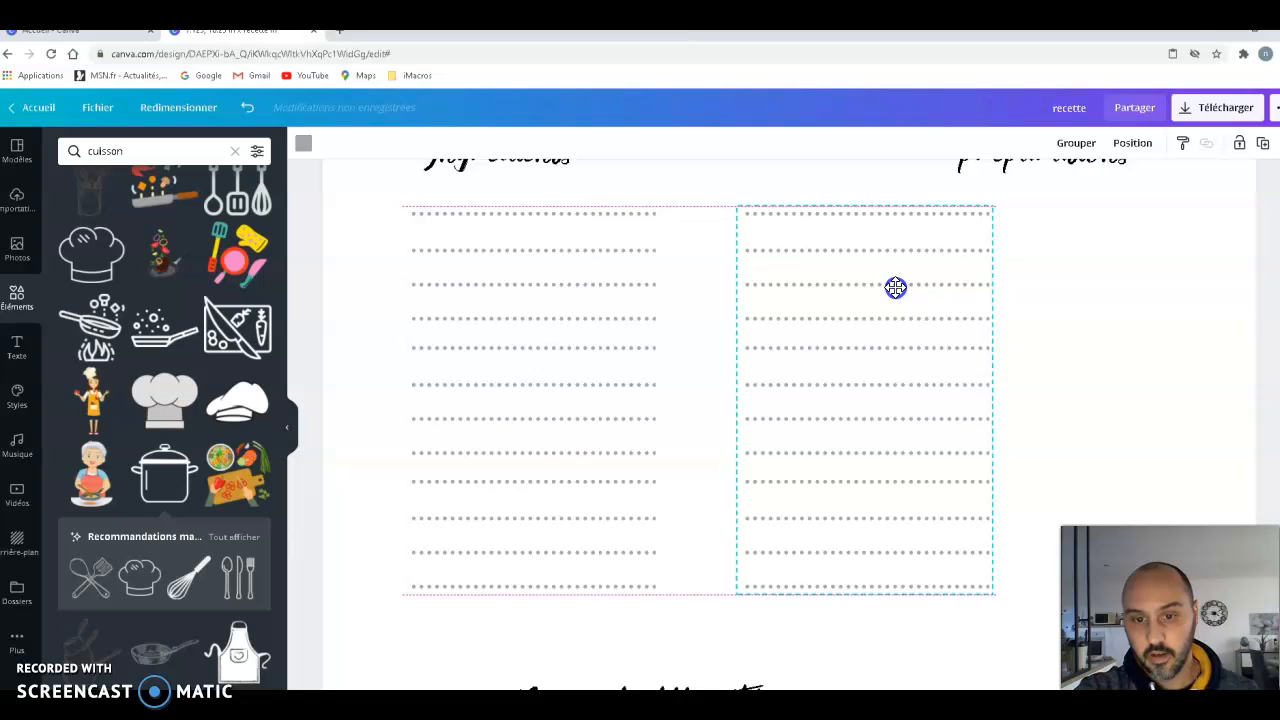
- Lengthen the dotted lines under "préparations" one by one toward the right margin, each to a width of about 3,3
click(1040, 256)
click(980, 220)
drag(980, 217, 1157, 232)
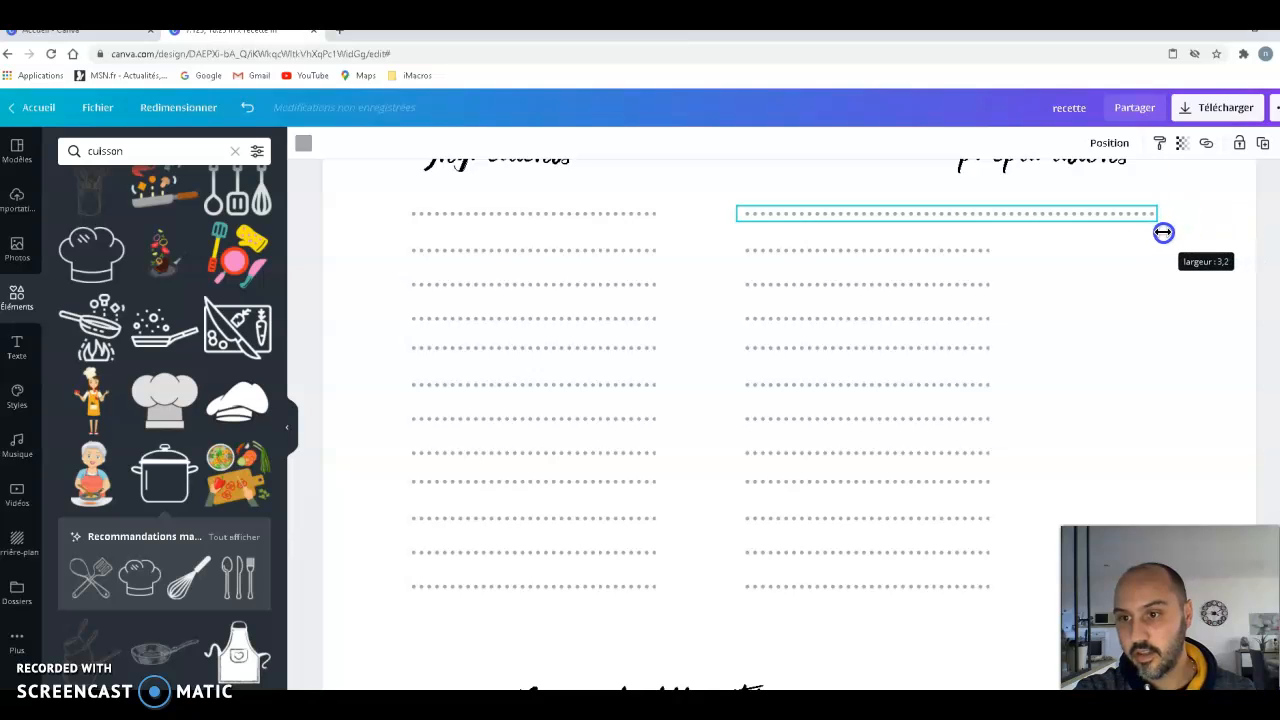
click(977, 251)
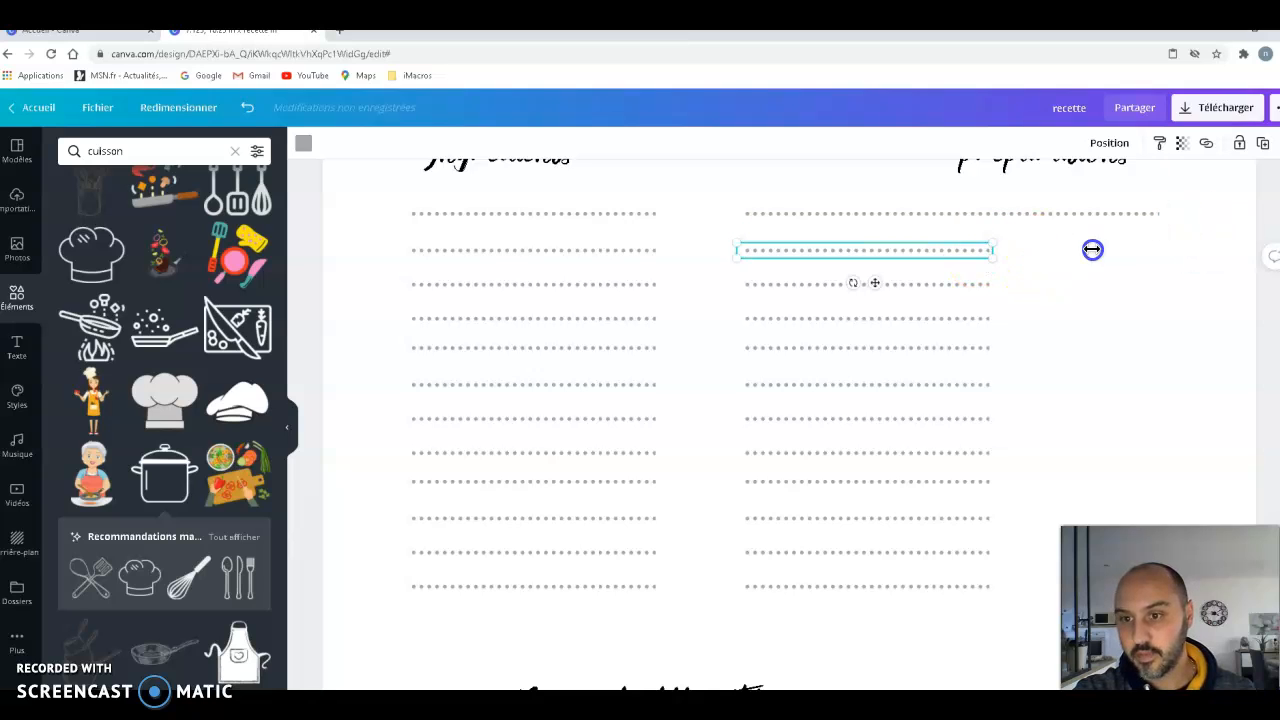
drag(1092, 249, 1163, 247)
click(980, 284)
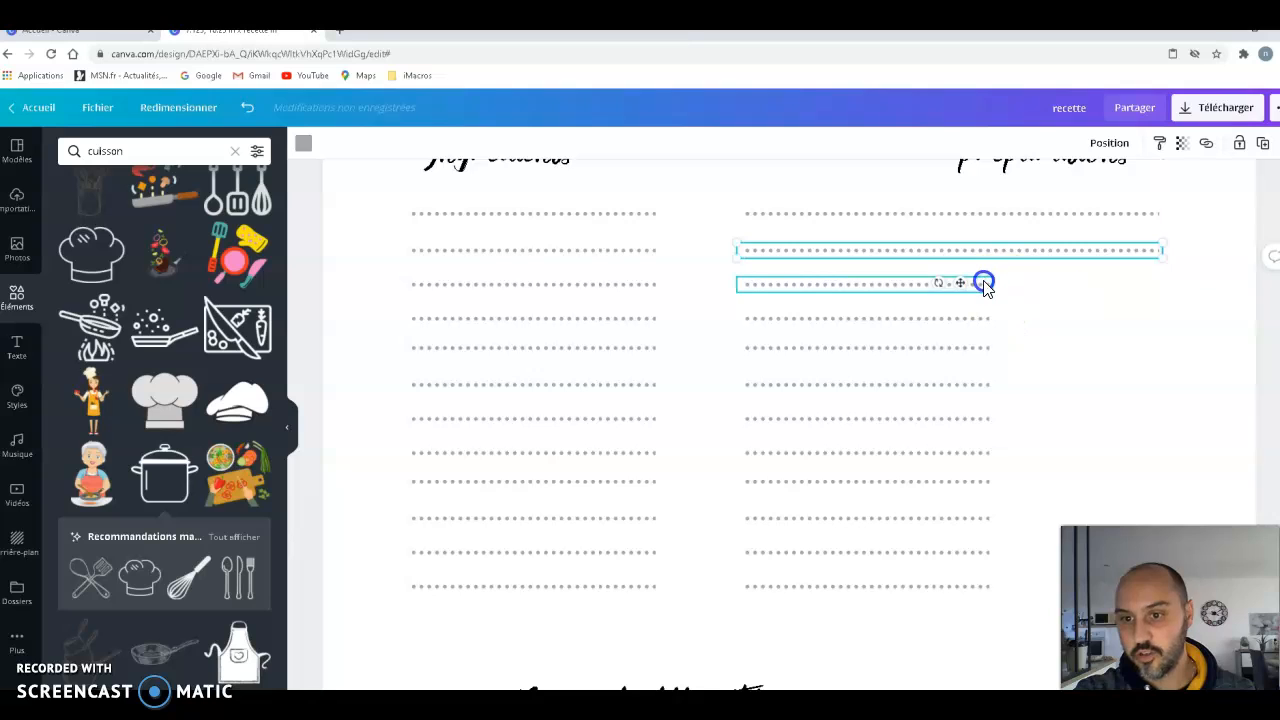
drag(997, 286, 1150, 286)
click(991, 322)
drag(1113, 318, 1167, 313)
click(980, 350)
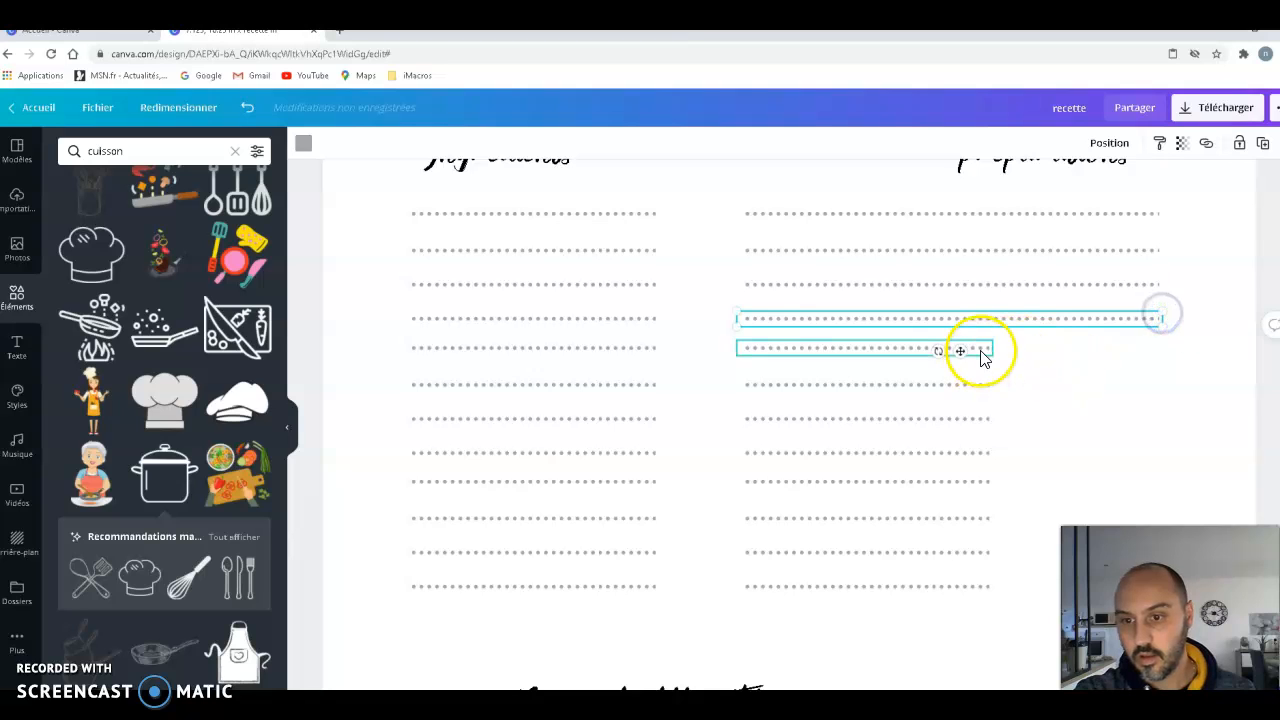
drag(994, 349, 1152, 350)
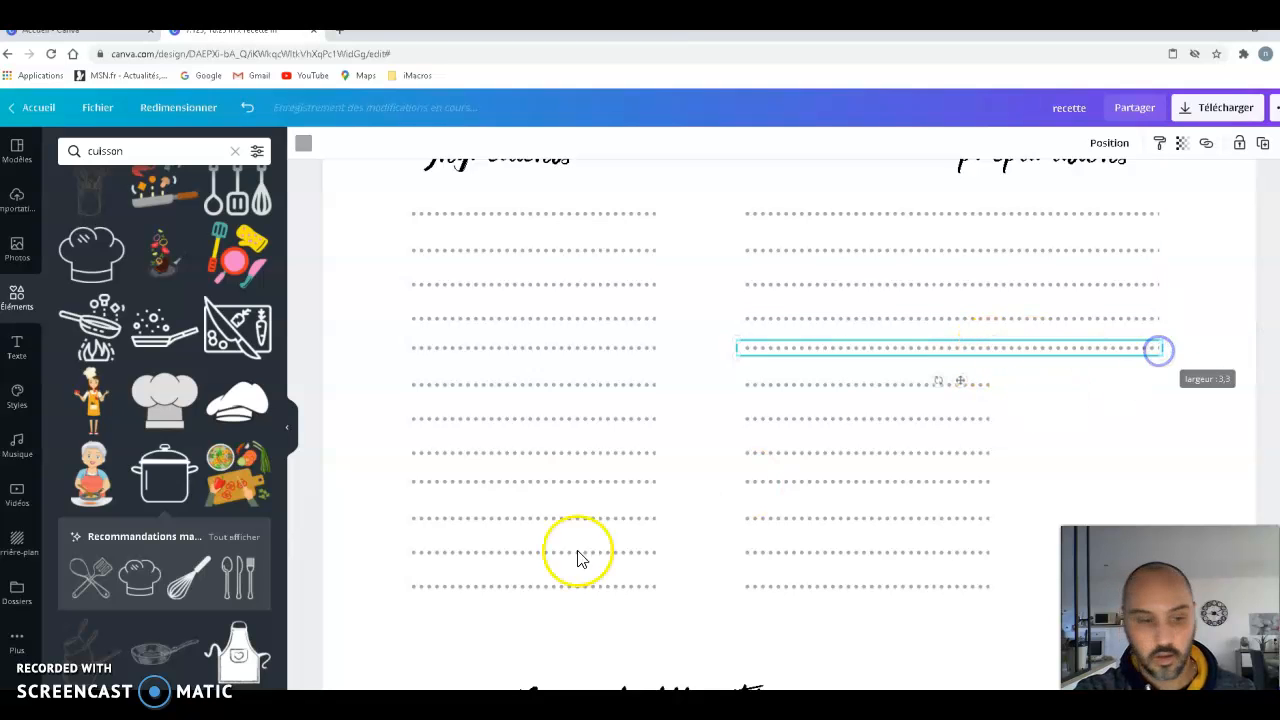
click(974, 386)
drag(996, 386, 1161, 385)
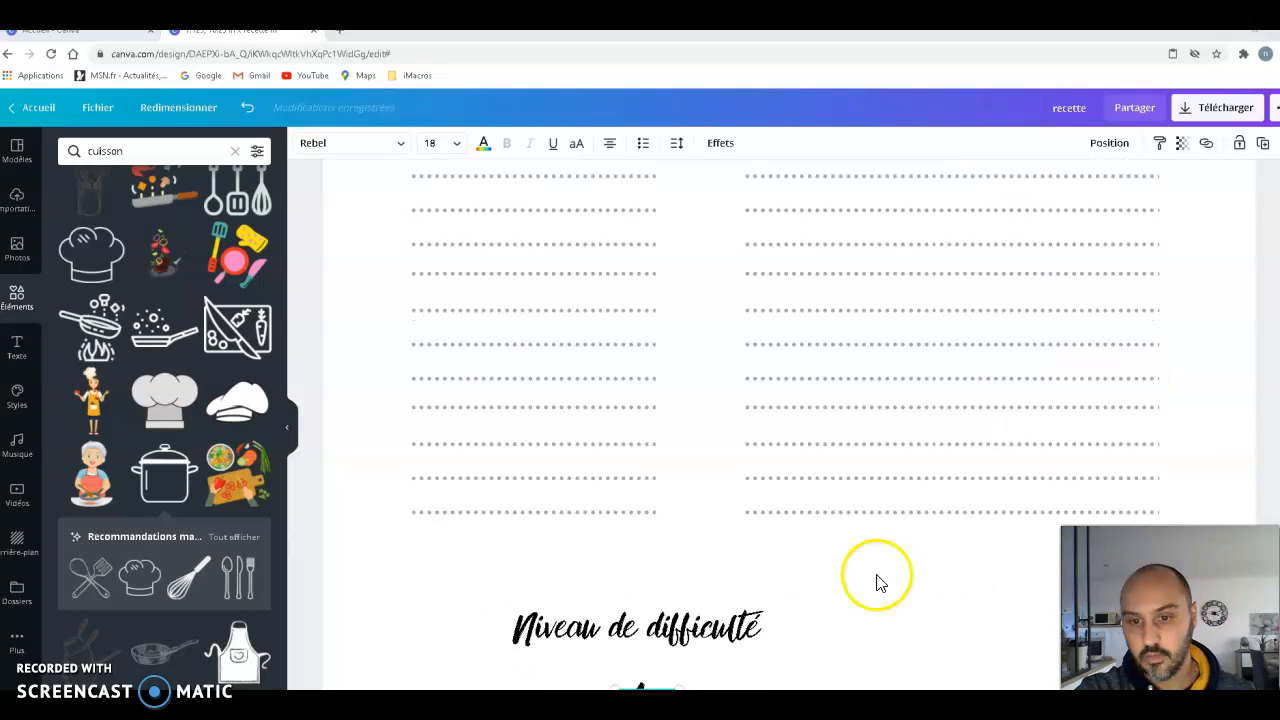
- Move "Niveau de difficulté" and "Avis" to the lower left of the page, stacked and left-aligned with the "Ingrédients" lines
scroll(880, 580, down, 3)
scroll(850, 465, down, 1)
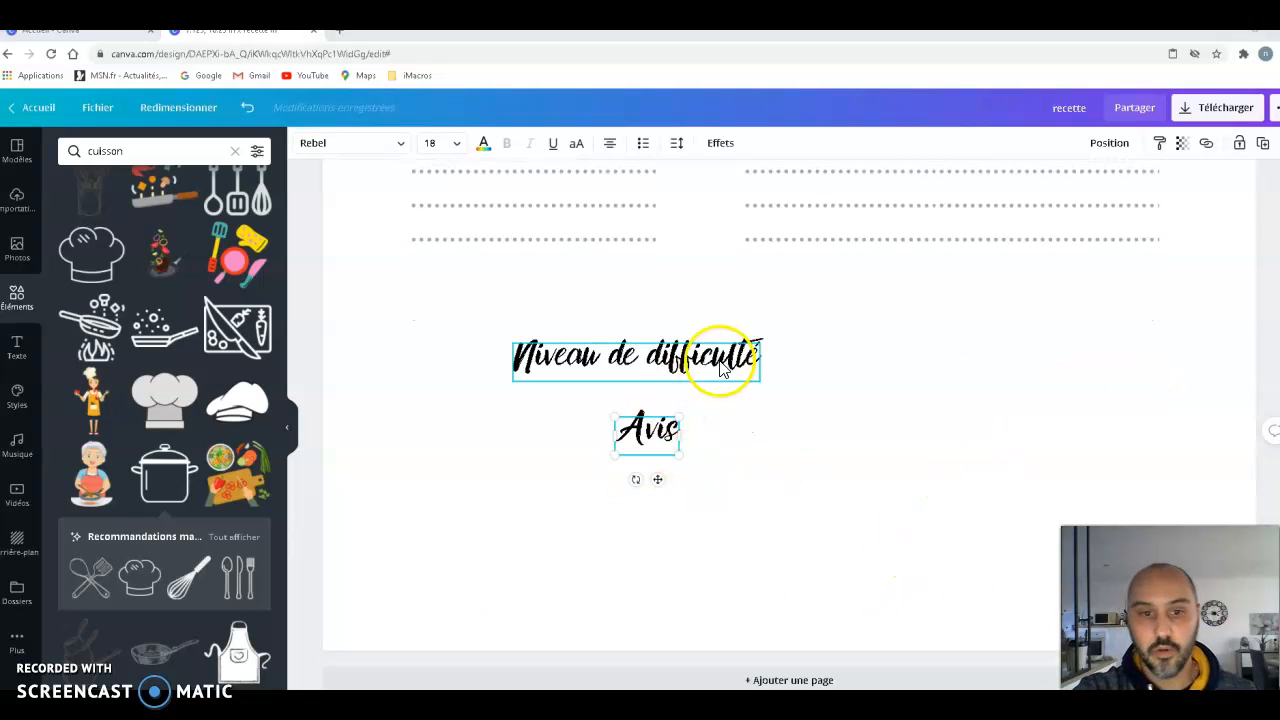
drag(632, 369, 536, 445)
click(685, 430)
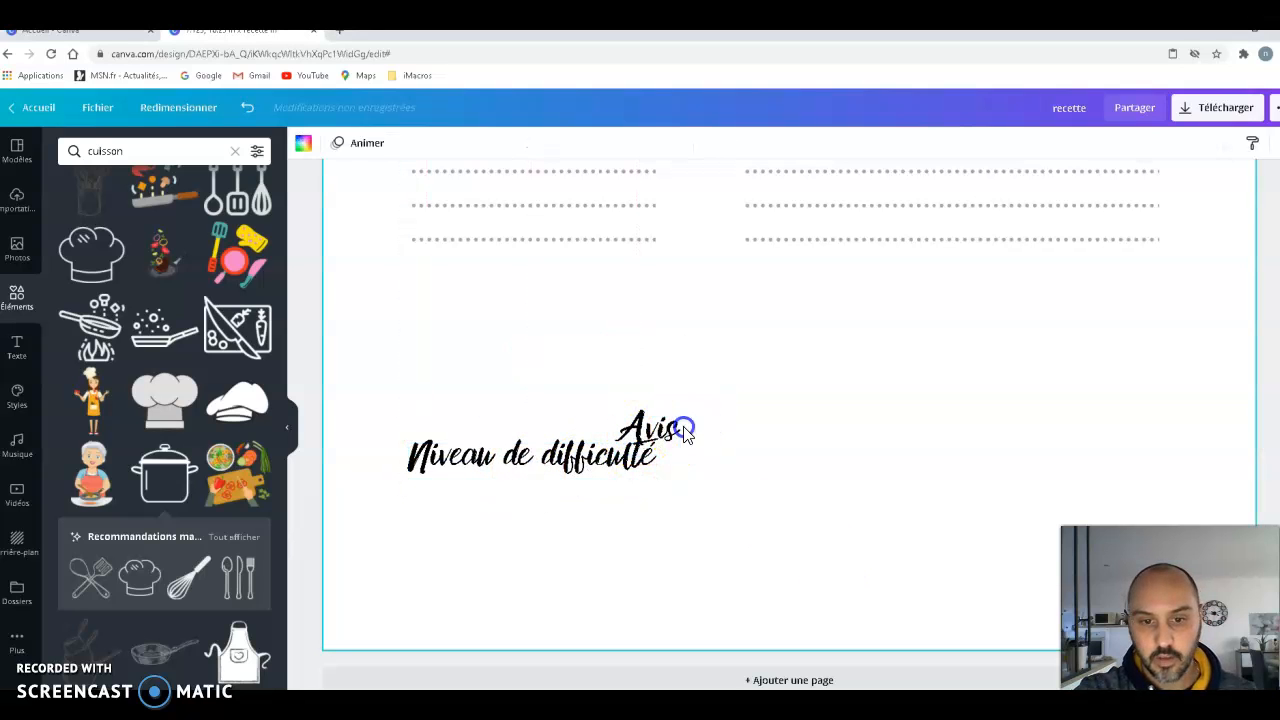
drag(670, 432, 466, 530)
drag(505, 455, 509, 463)
click(846, 432)
scroll(846, 432, up, 1)
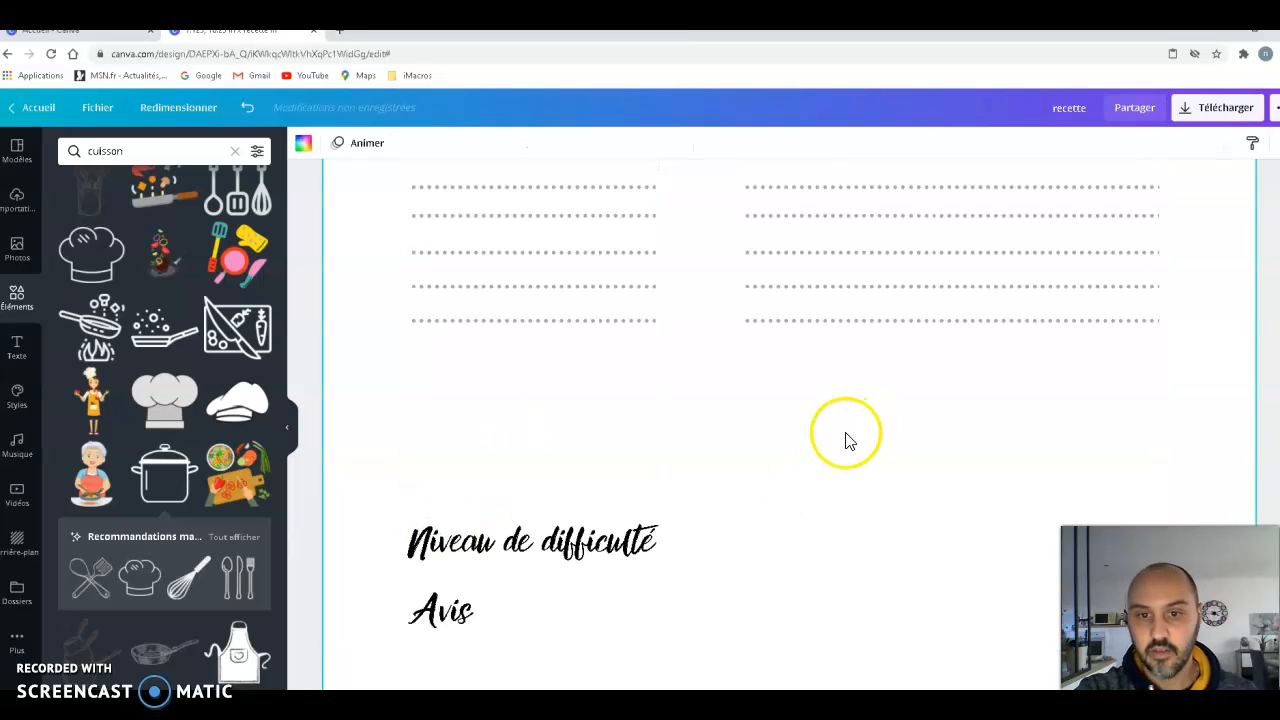
scroll(730, 300, up, 2)
drag(726, 317, 814, 472)
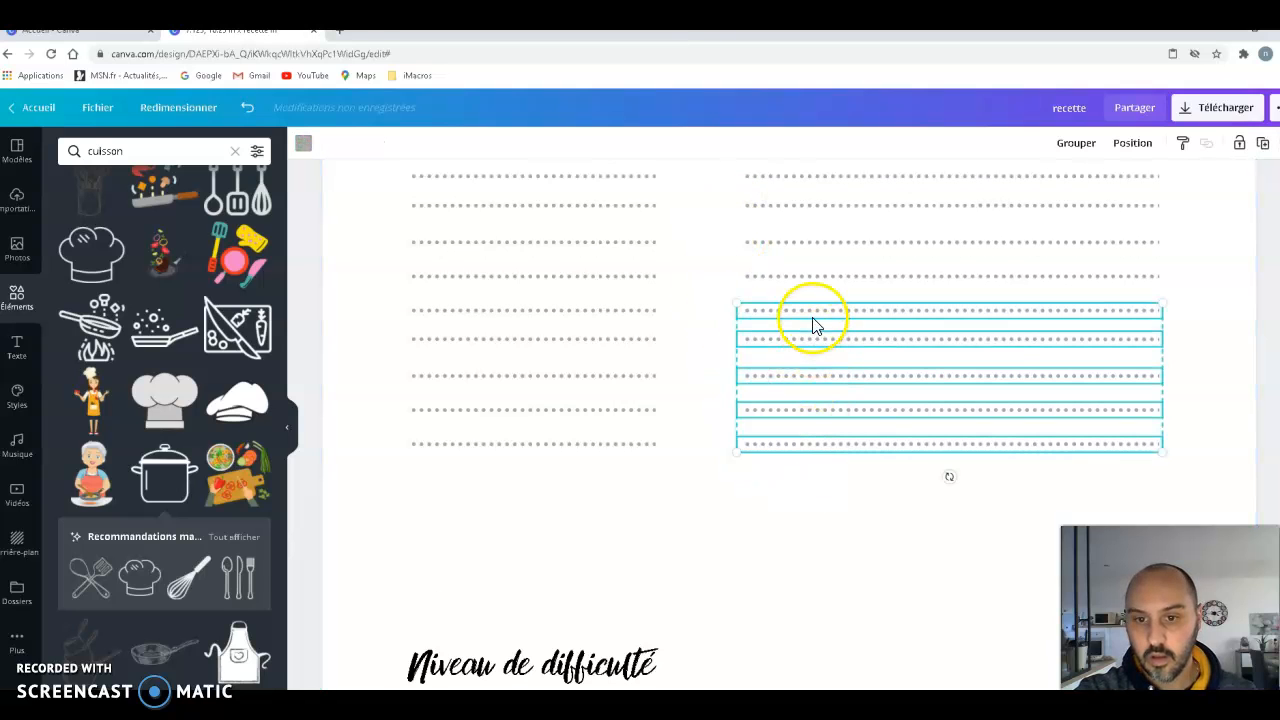
right_click(810, 318)
click(848, 363)
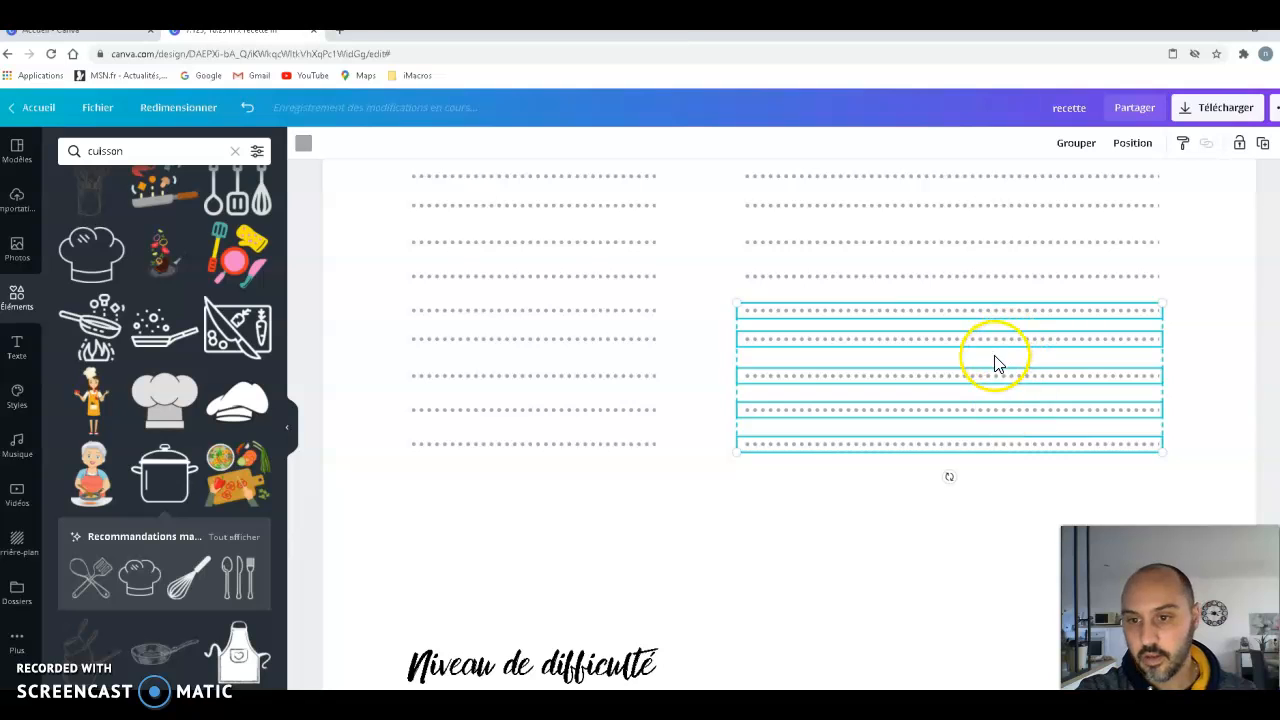
key(ctrl+v)
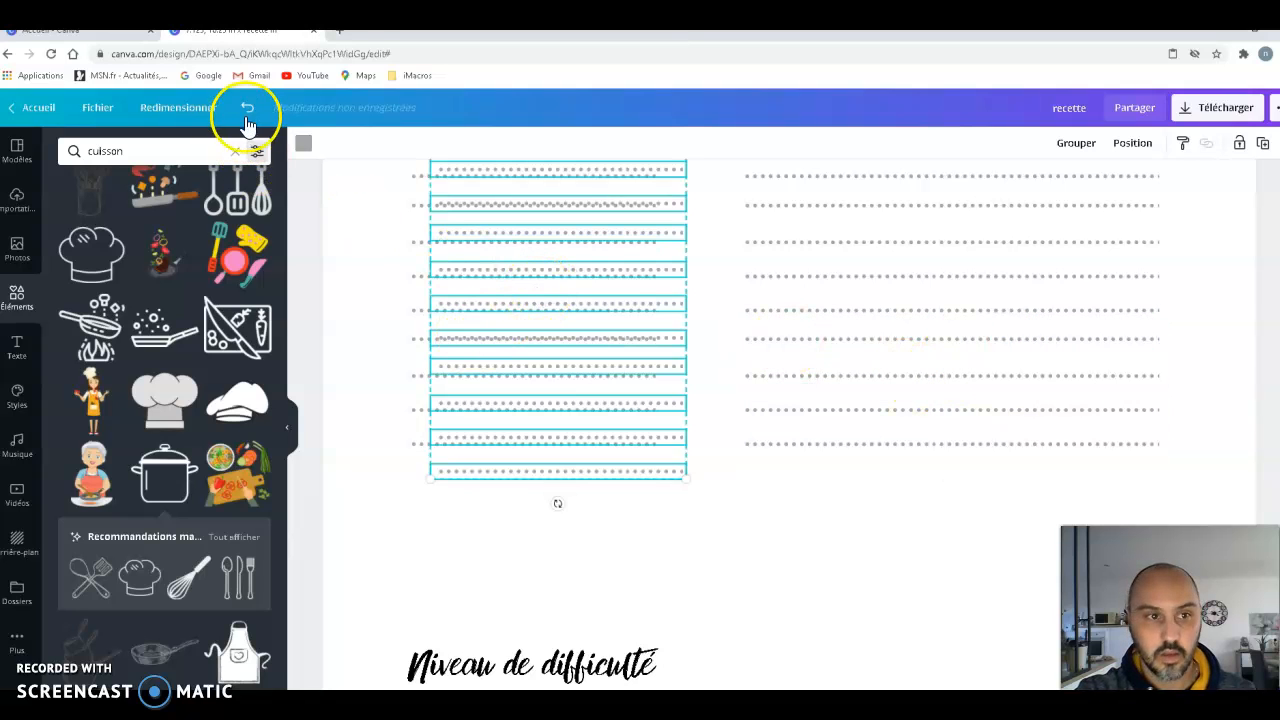
key(ctrl+z)
- Duplicate the last four dotted lines under "préparations" and place the copy directly beneath them, aligned with the column
click(737, 510)
drag(740, 458, 752, 325)
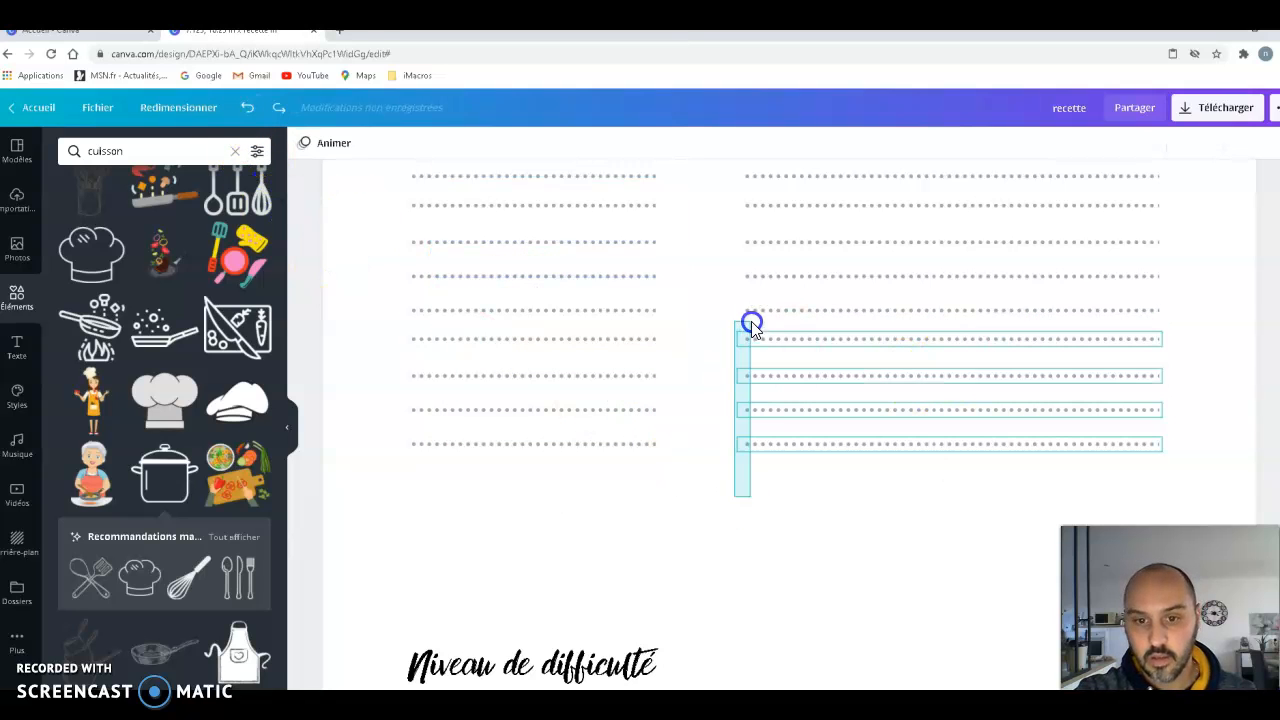
drag(782, 375, 777, 348)
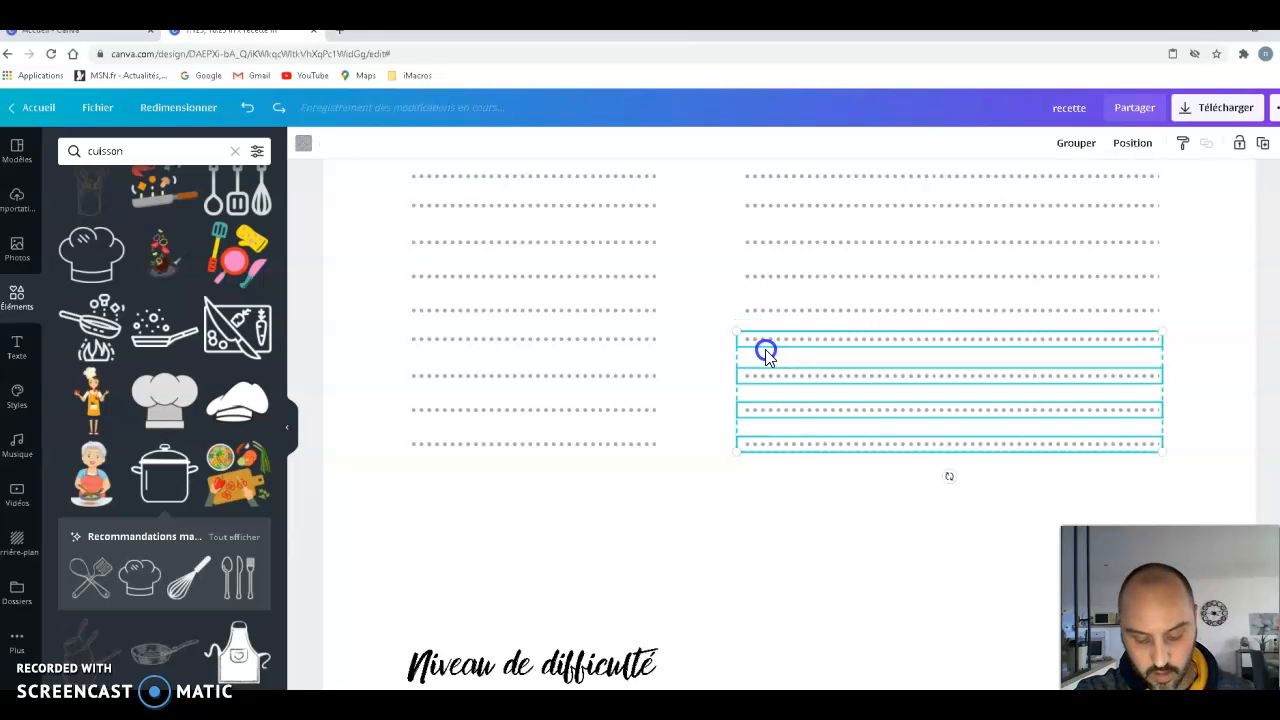
drag(957, 384, 984, 412)
drag(951, 456, 957, 486)
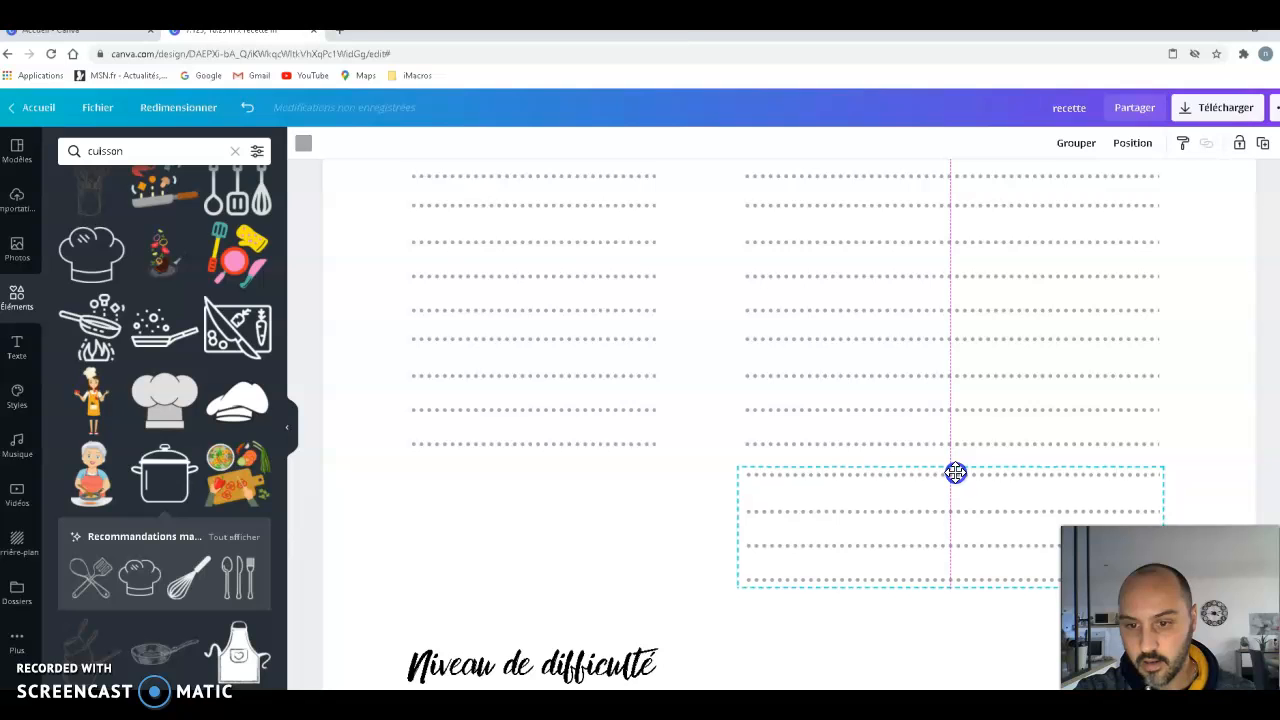
click(786, 614)
scroll(530, 420, down, 2)
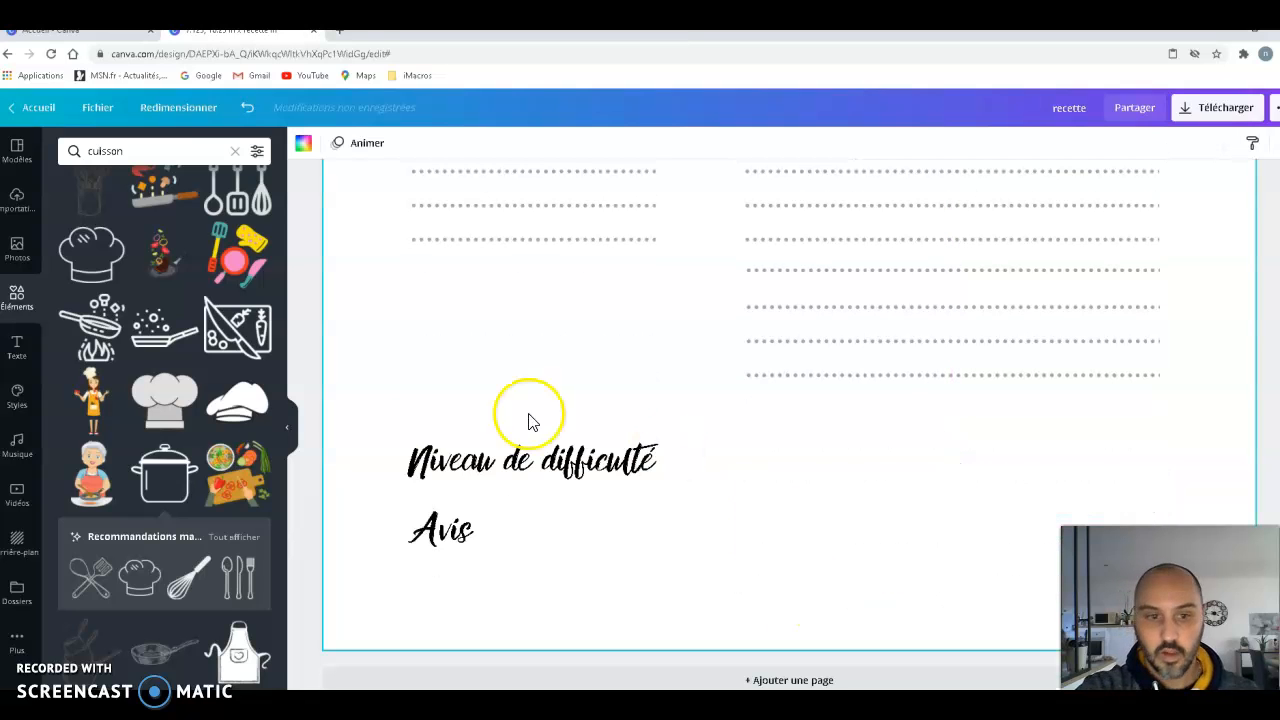
- Search the elements for "etoile" and add the outlined five-pointed star to page 3
click(75, 150)
text(eto)
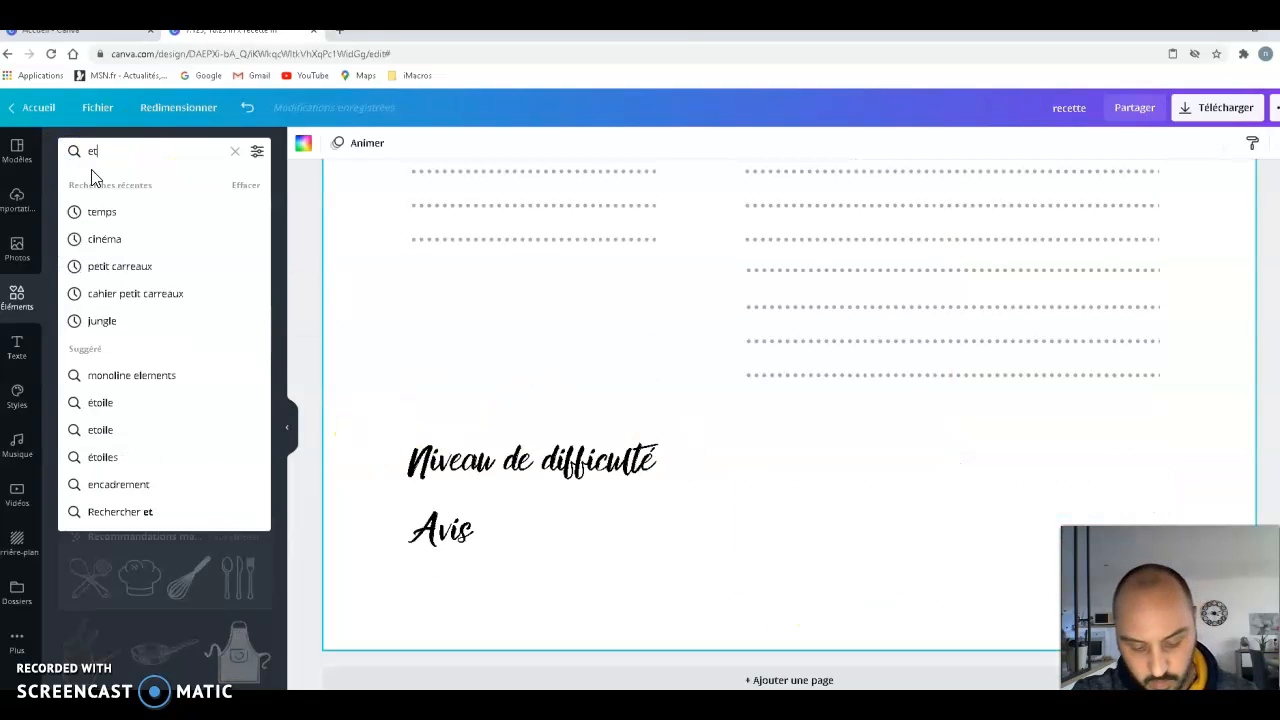
click(100, 210)
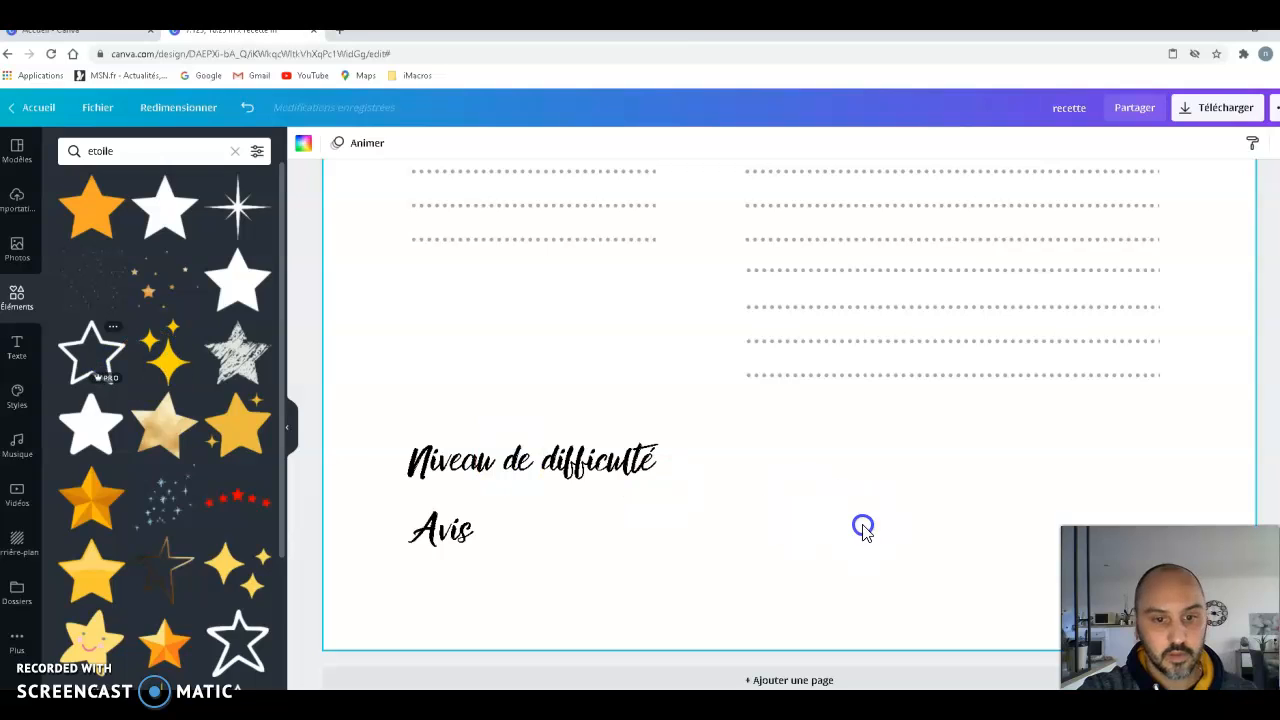
drag(863, 530, 862, 529)
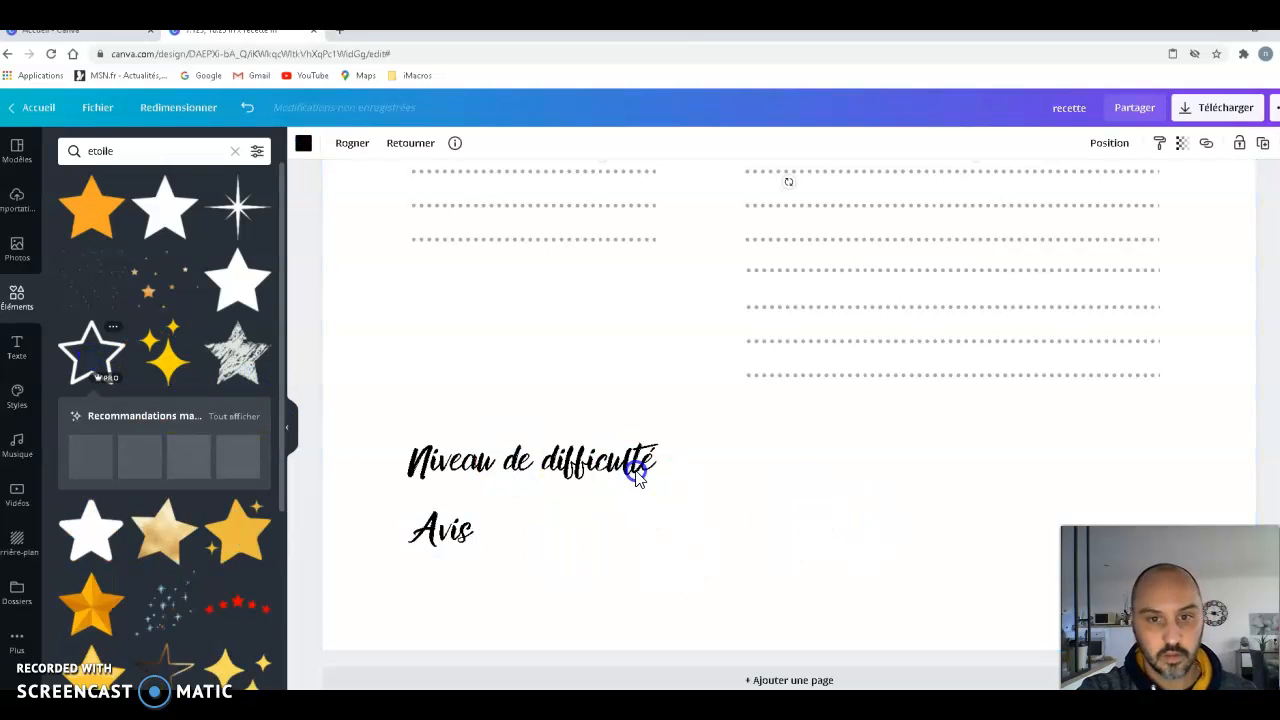
- Shrink the outlined star to about the height of the label text and place it just after "Niveau de difficulté"
scroll(637, 476, up, 5)
drag(842, 311, 852, 687)
scroll(1003, 382, down, 3)
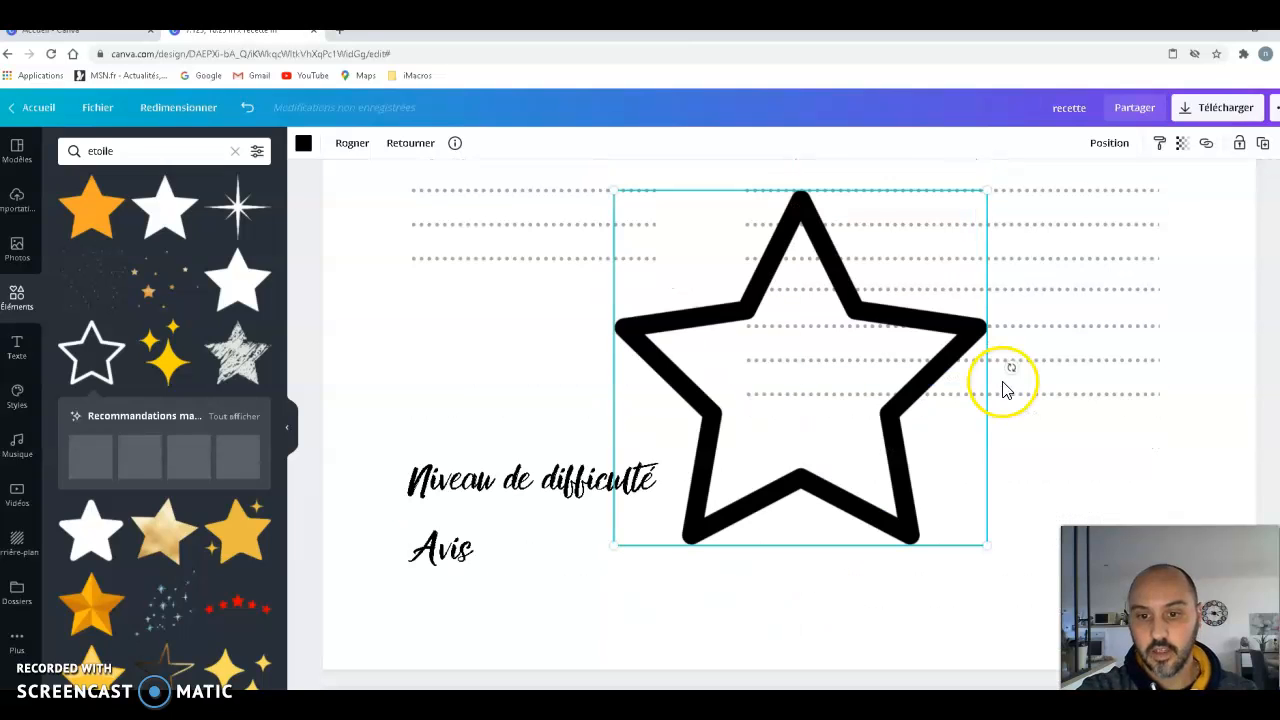
drag(751, 426, 968, 367)
drag(991, 294, 733, 480)
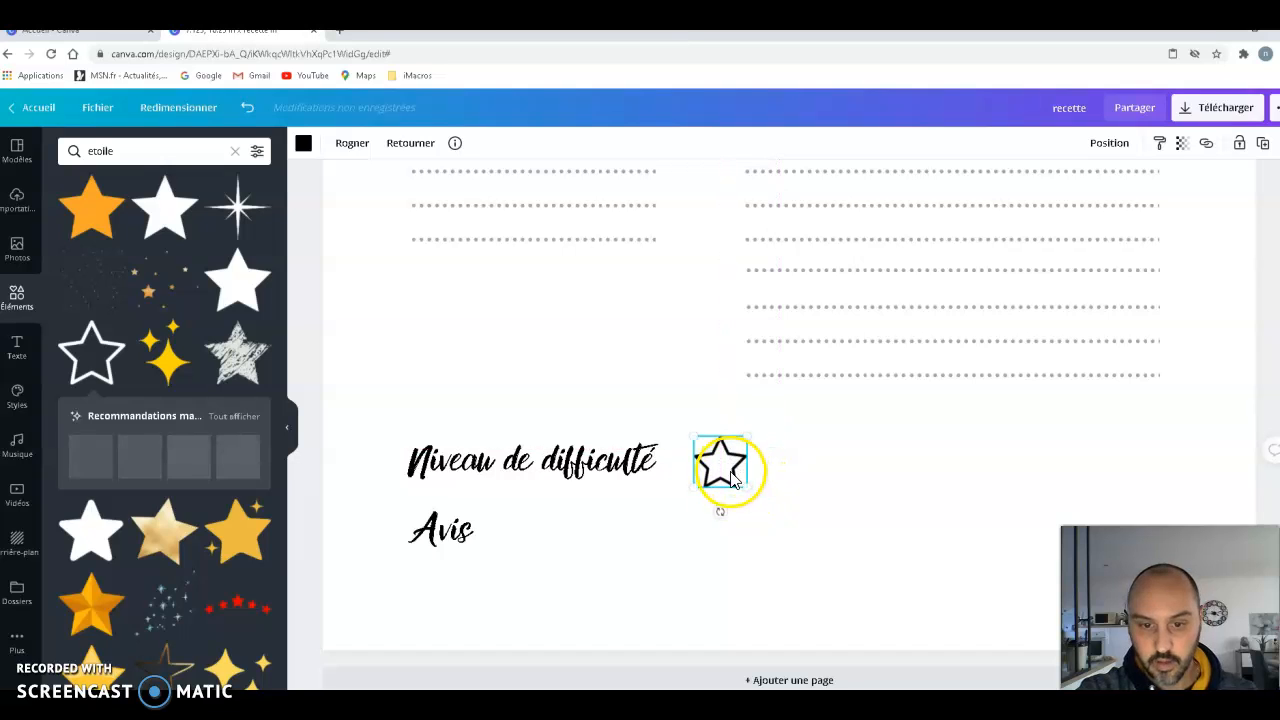
- Duplicate the small star three times to form an evenly spaced row of four beside "Niveau de difficulté"
key(ctrl+v)
drag(756, 490, 840, 475)
key(ctrl+v)
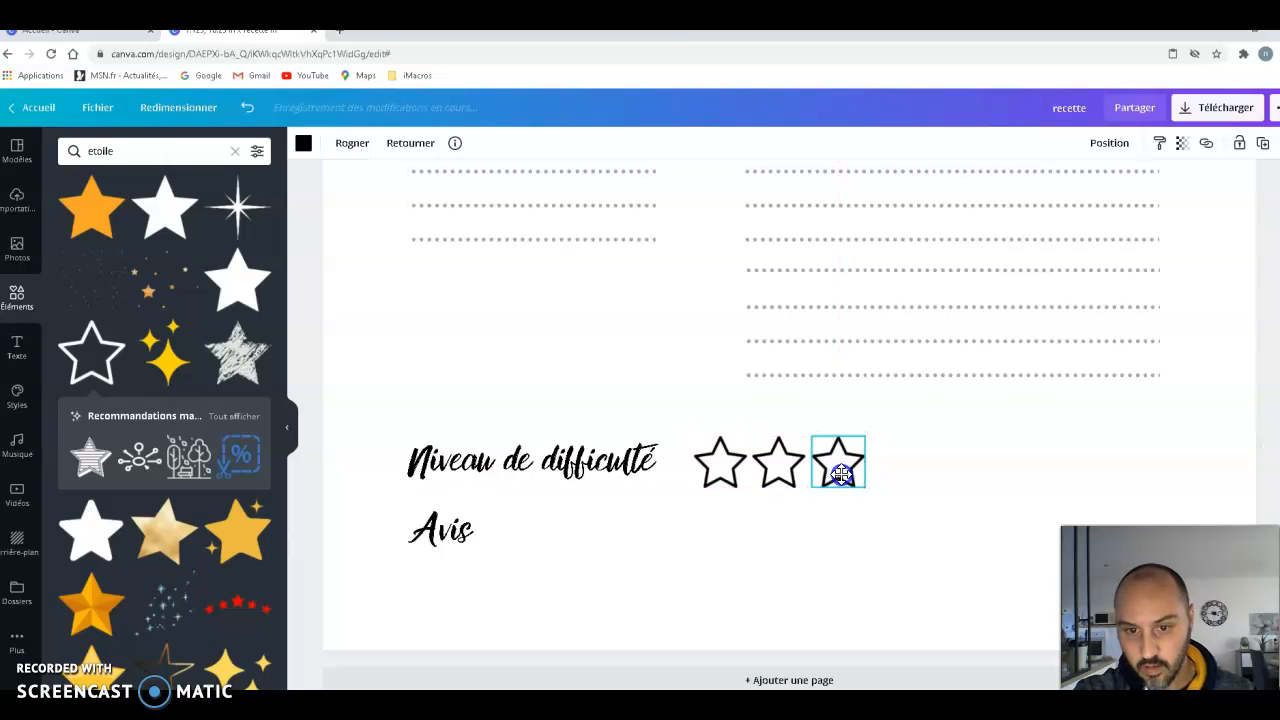
key(ctrl+v)
drag(757, 490, 899, 480)
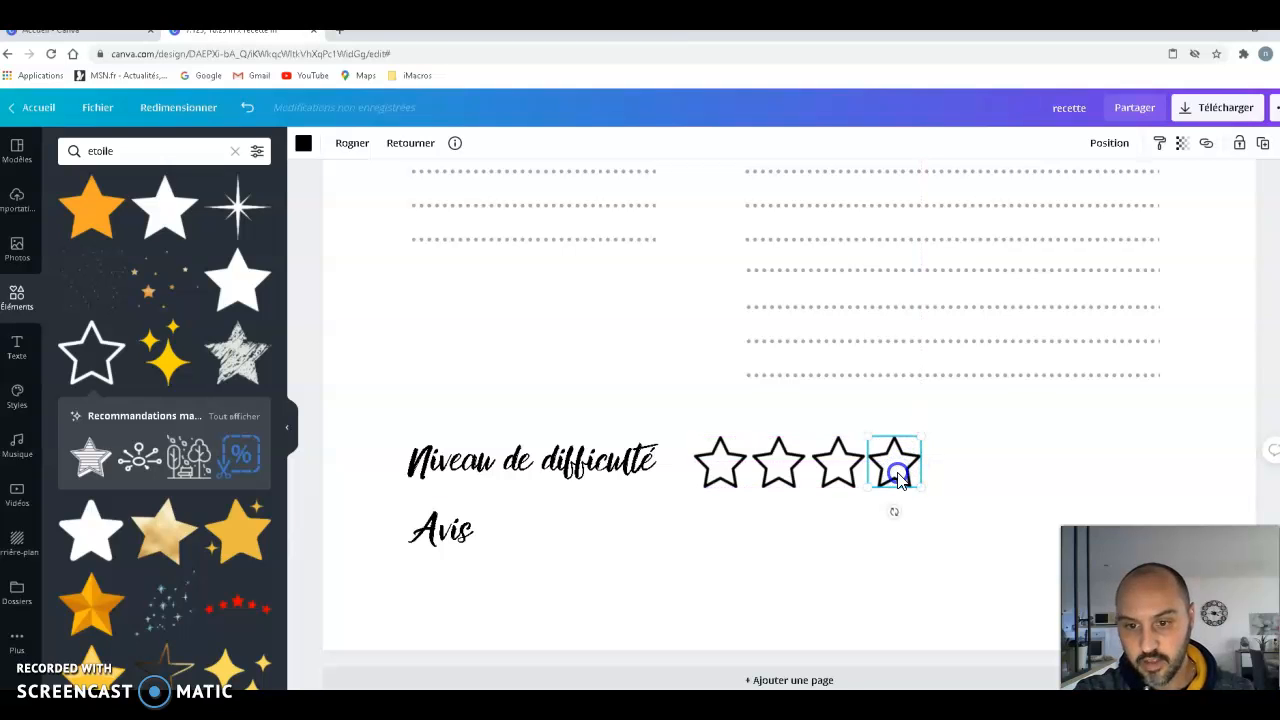
- Duplicate the row of four stars and place the copy directly below it, beside "Avis"
drag(720, 520, 897, 463)
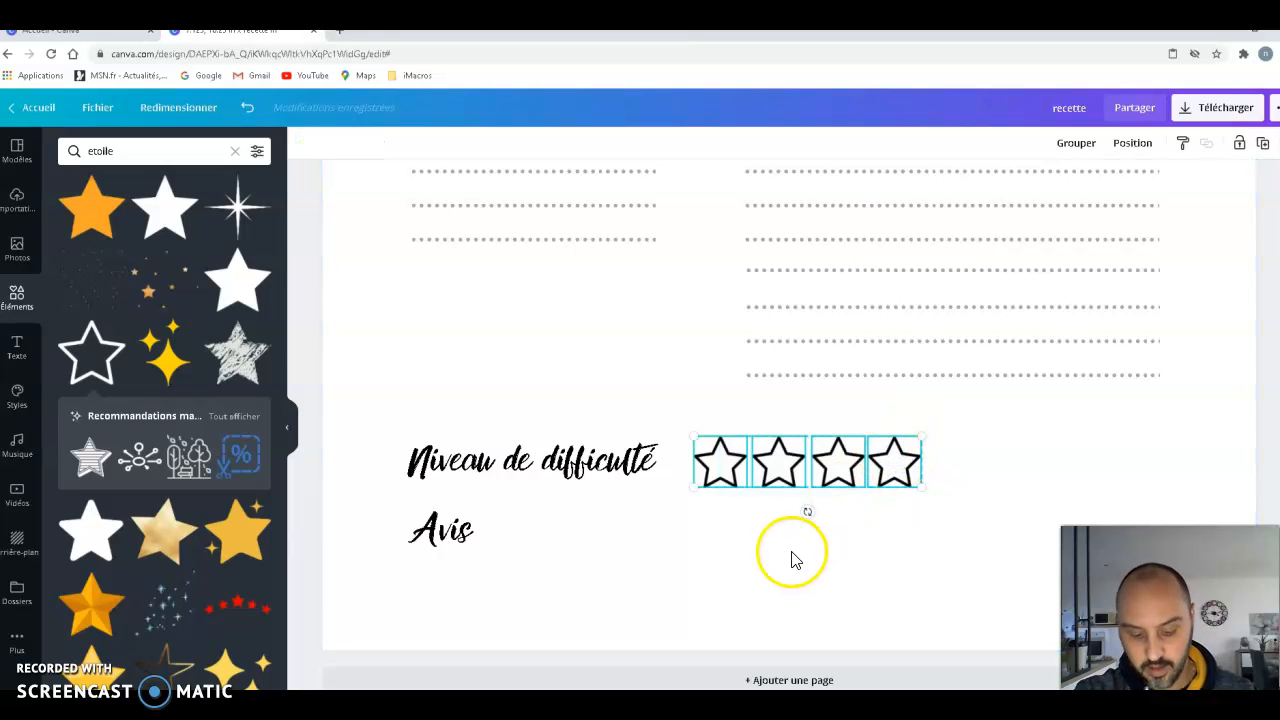
key(ctrl+v)
drag(817, 496, 789, 525)
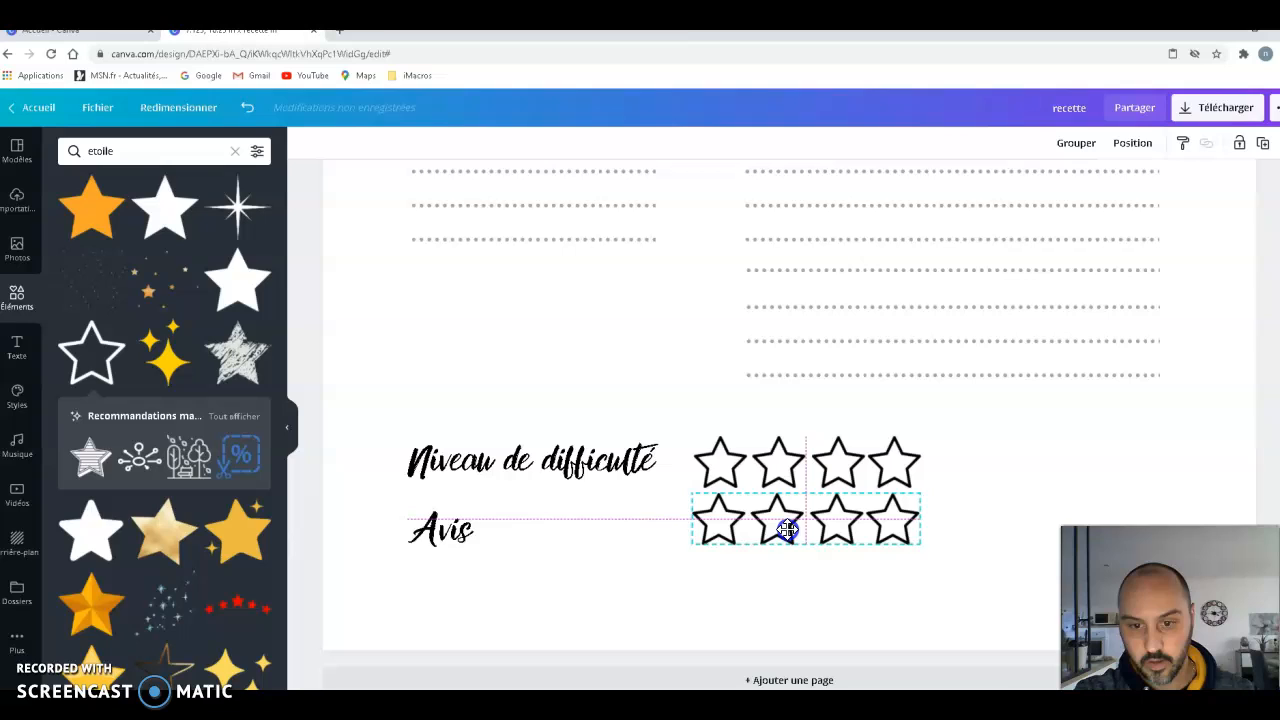
click(983, 553)
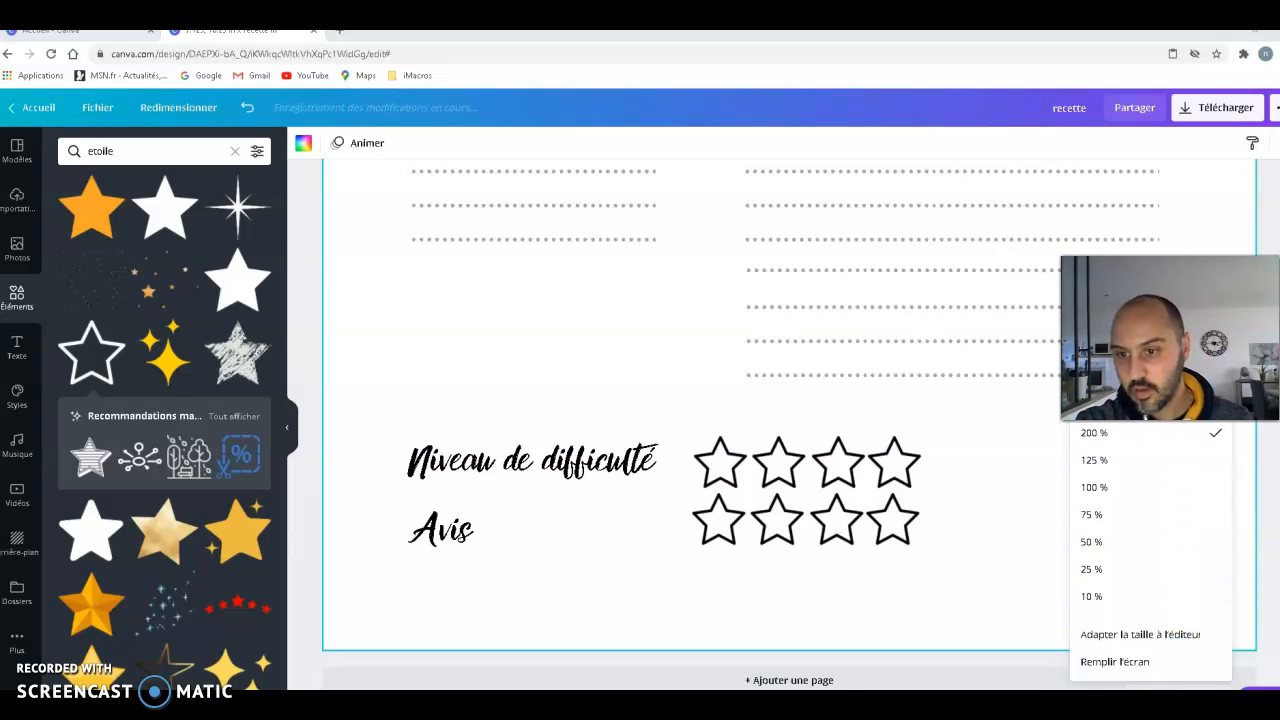
- Zoom out to 50 % and compare the recreated sheet on page 3 with the model on pages 1 and 2
click(1091, 541)
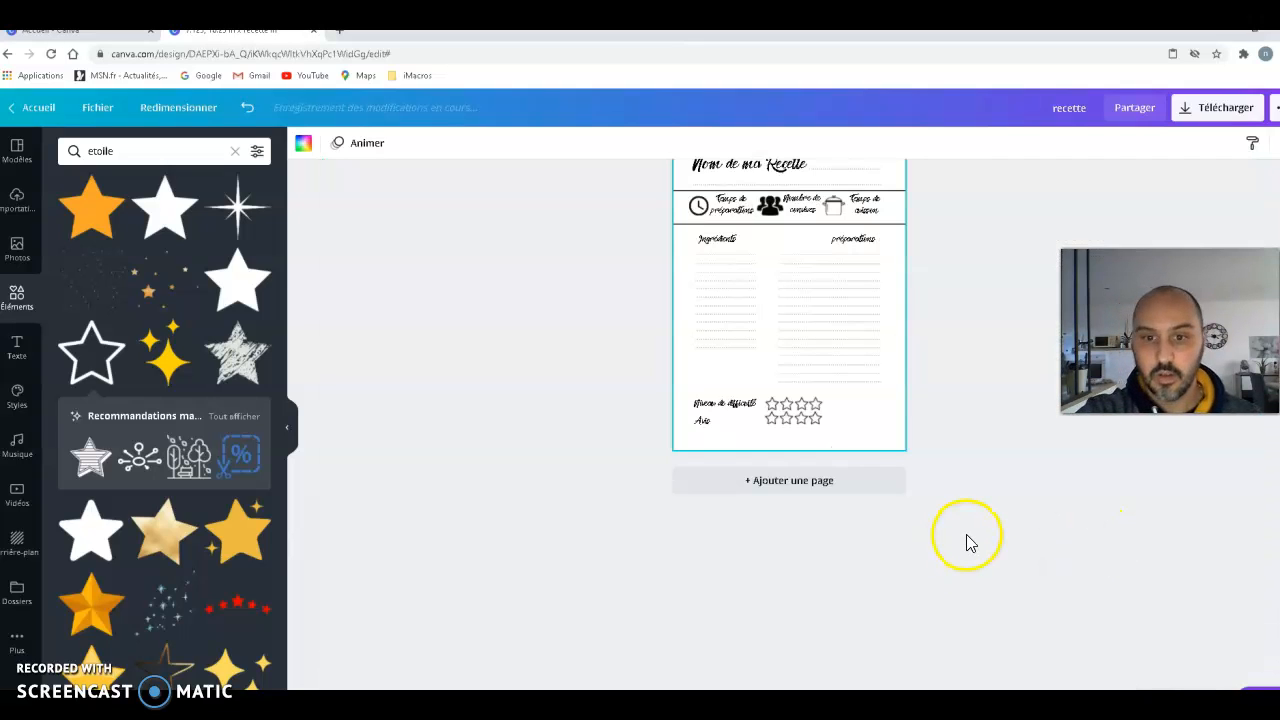
scroll(963, 560, up, 5)
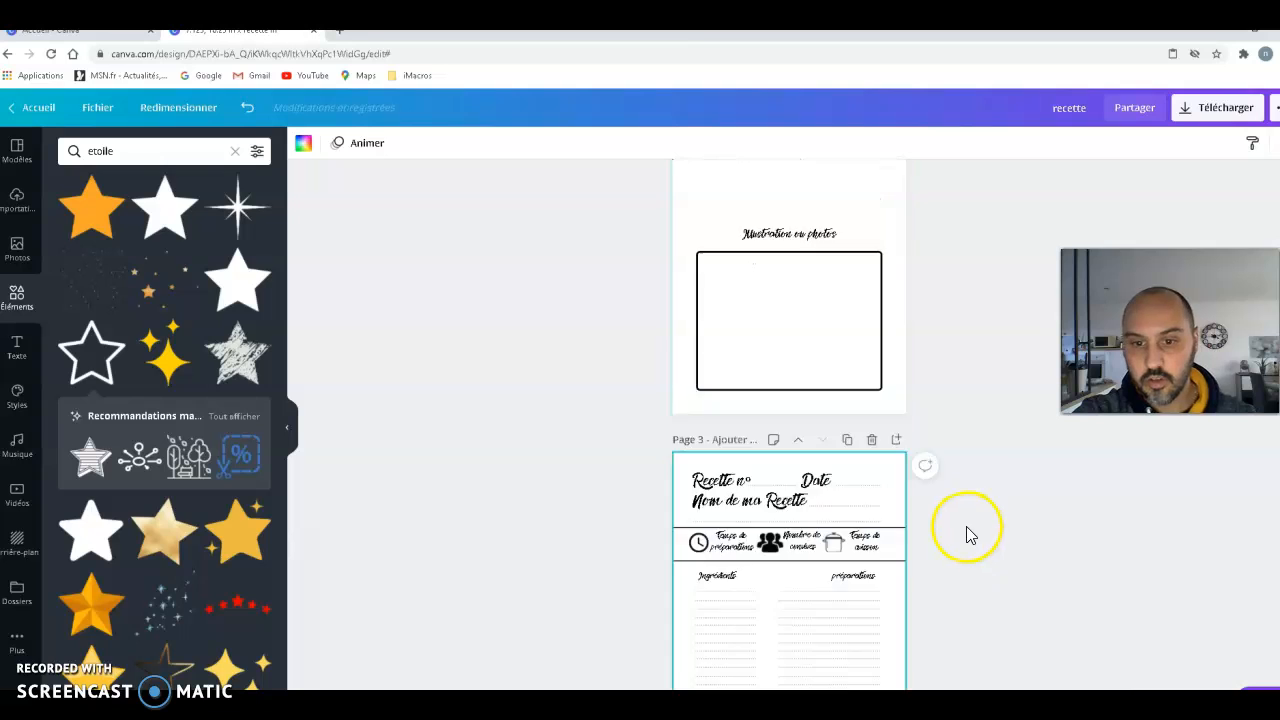
scroll(963, 570, down, 5)
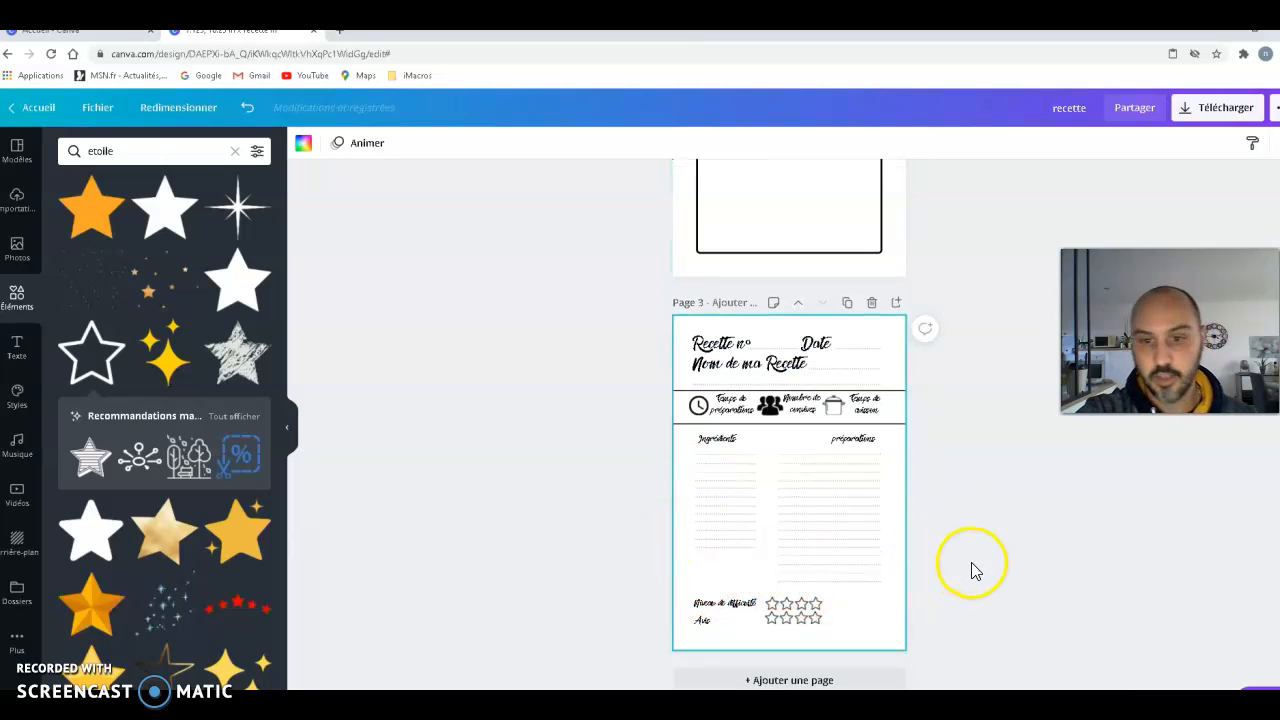
scroll(972, 570, up, 8)
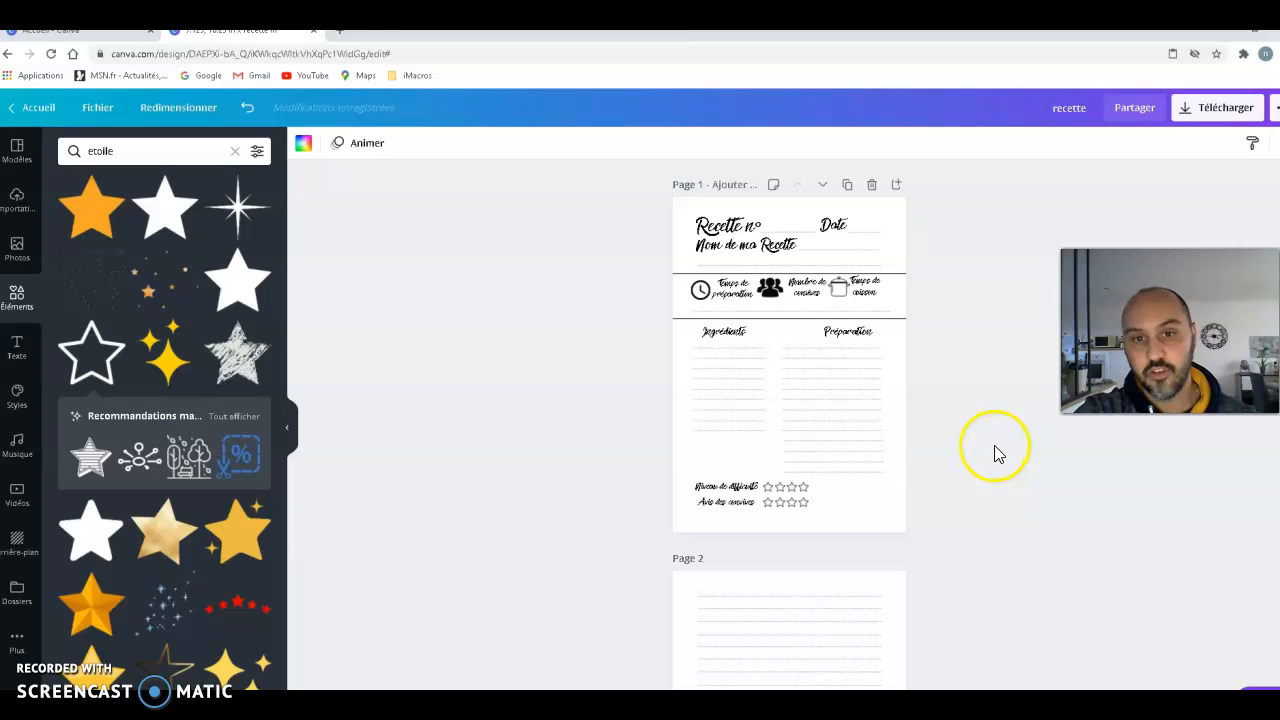
scroll(993, 452, down, 5)
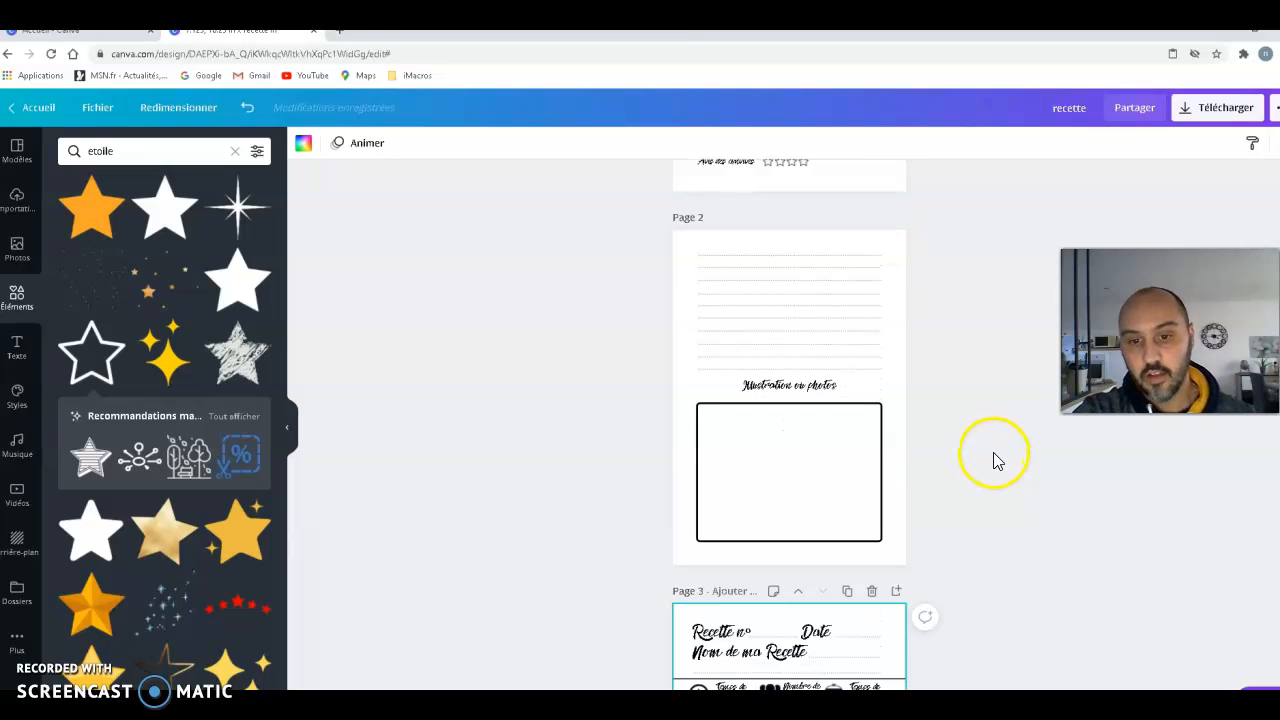
scroll(991, 448, up, 2)
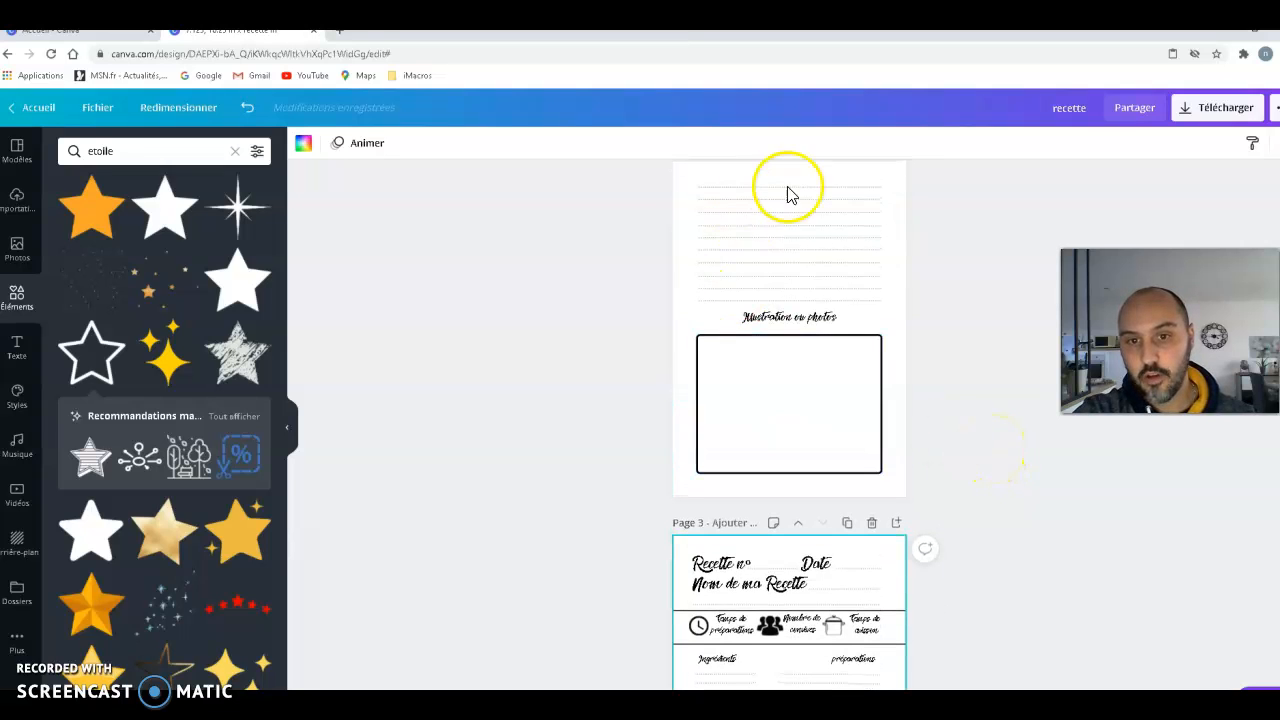